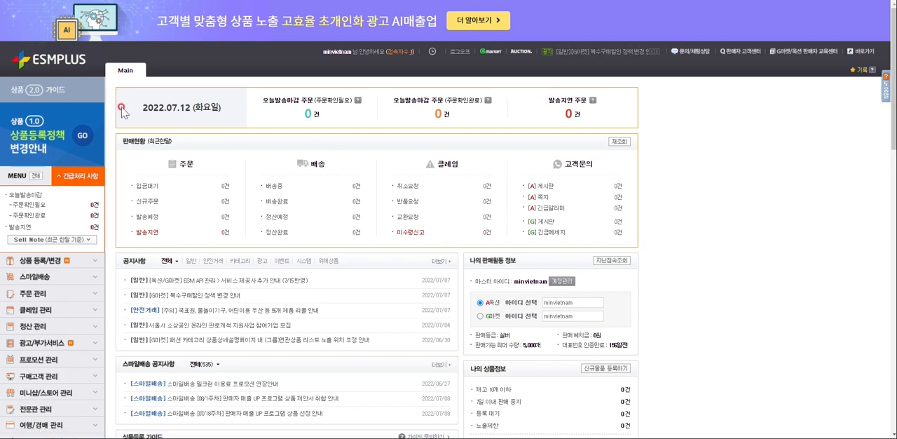
Open the 상품등록2.0 page from the product registration section
scroll(165, 239, up, 2)
scroll(164, 242, down, 2)
click(56, 261)
scroll(67, 265, down, 1)
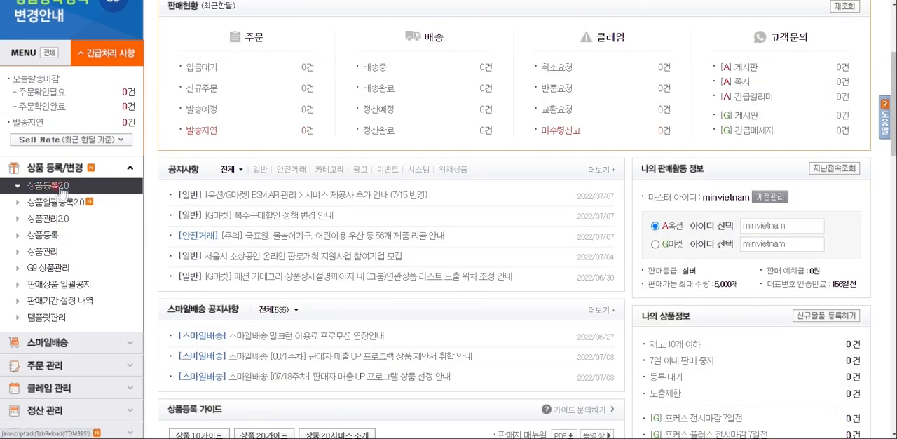
click(49, 238)
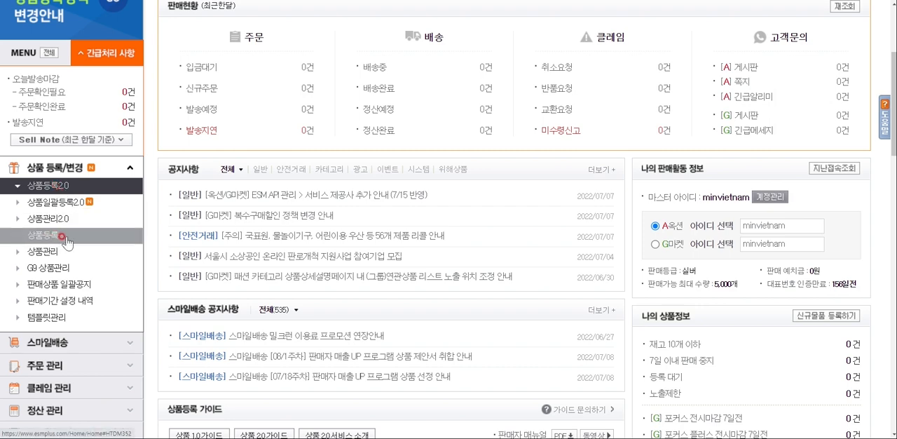
click(82, 198)
click(48, 238)
click(60, 187)
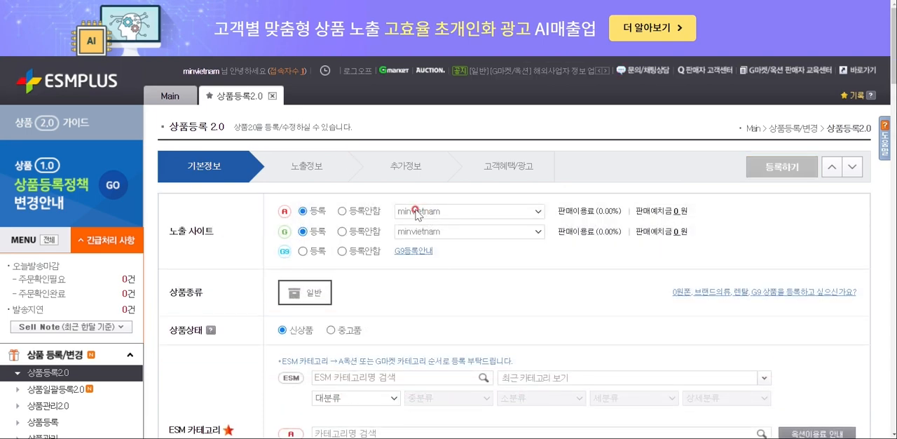
Try 등록안함 for the Auction and Gmarket sites in turn, restoring each to 등록
scroll(415, 210, down, 2)
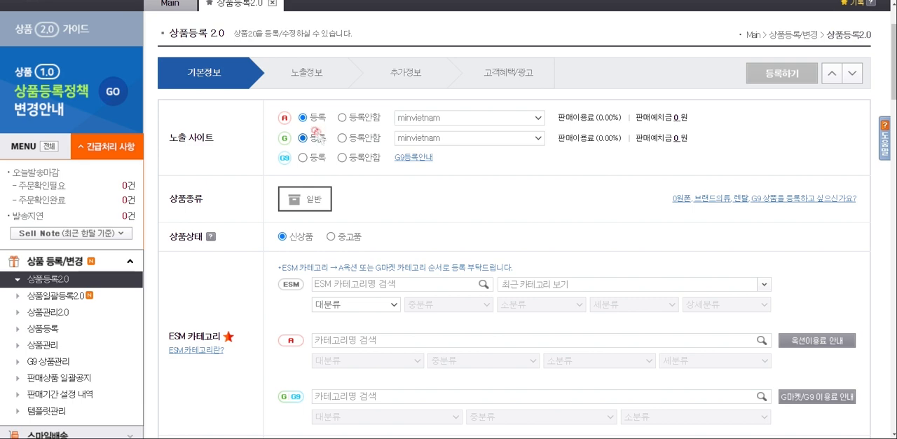
click(342, 117)
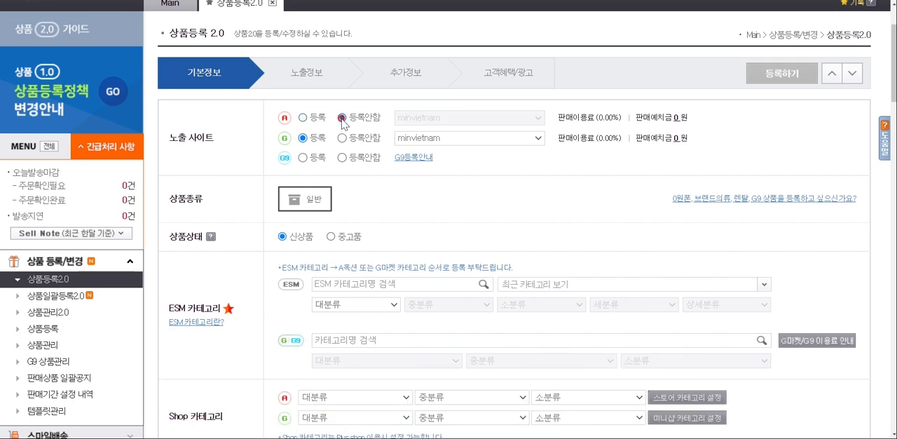
click(303, 118)
click(342, 138)
click(303, 138)
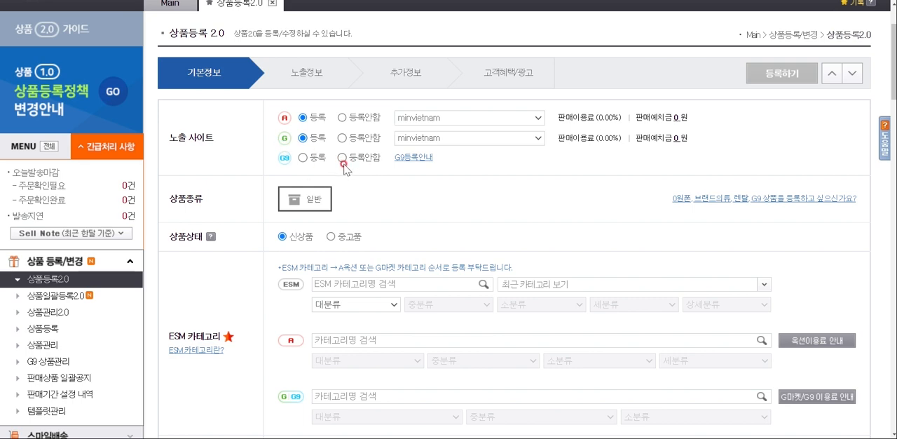
Set the G9 exposure site to 등록안함
click(303, 157)
scroll(369, 171, down, 2)
scroll(372, 174, up, 2)
scroll(368, 186, down, 1)
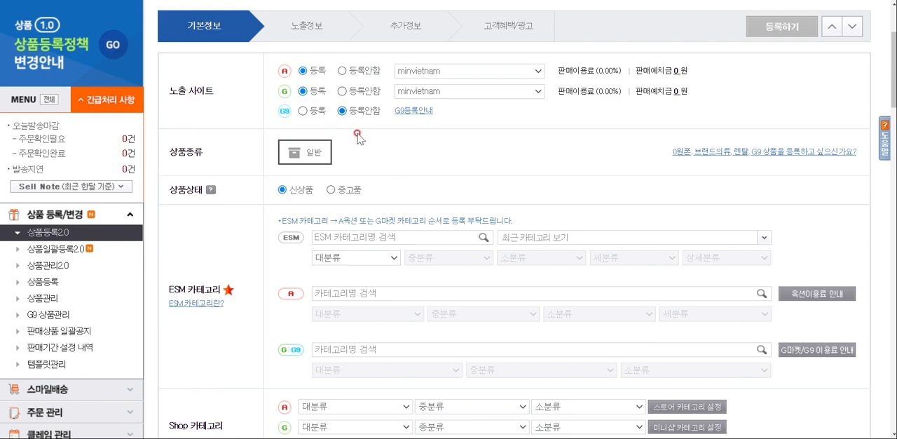
Try searching the ESM category for 풀장 and clear the search term
scroll(357, 135, down, 2)
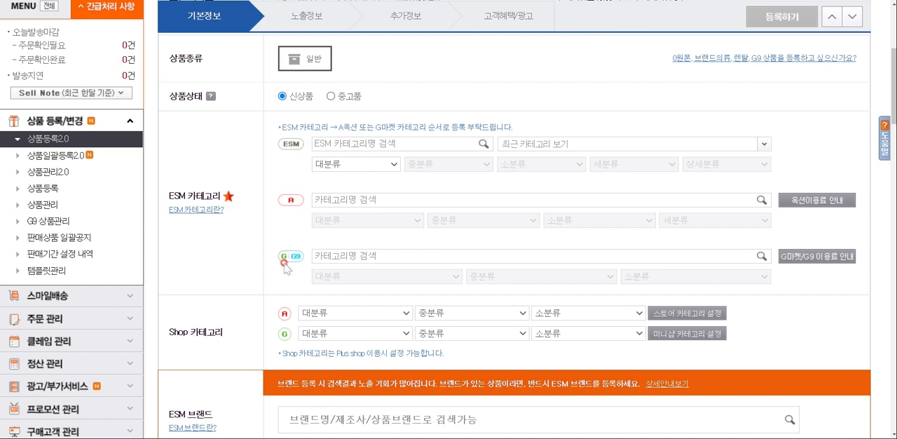
click(339, 141)
text(풀장)
click(483, 143)
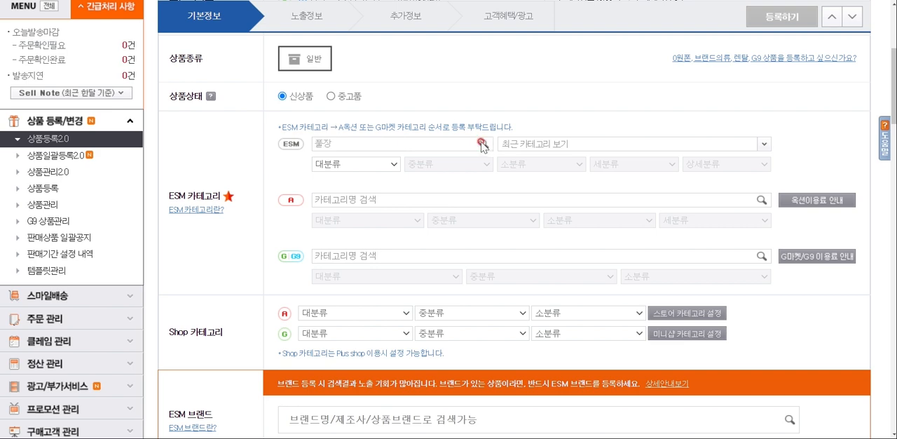
click(383, 140)
key(BackSpace)
key(BackSpace)
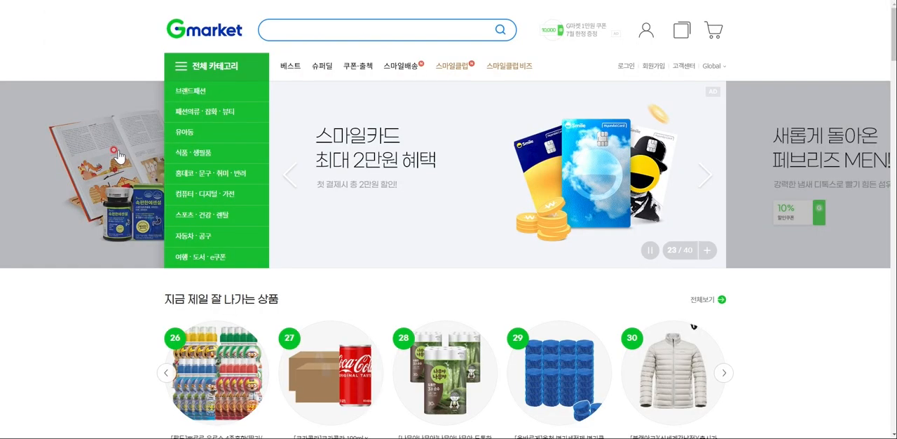
Switch to the Gmarket site and search for 미니풀장
click(344, 29)
text(프)
key(BackSpace)
key(BackSpace)
text(미)
key(BackSpace)
key(BackSpace)
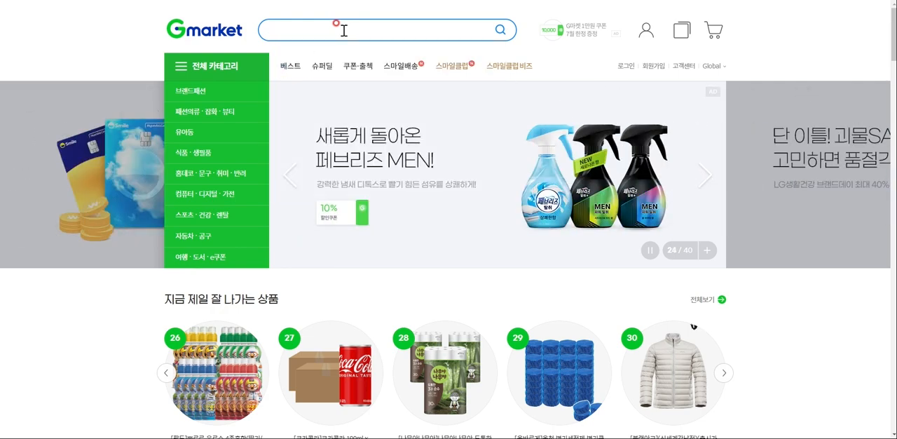
text(미니풀잼)
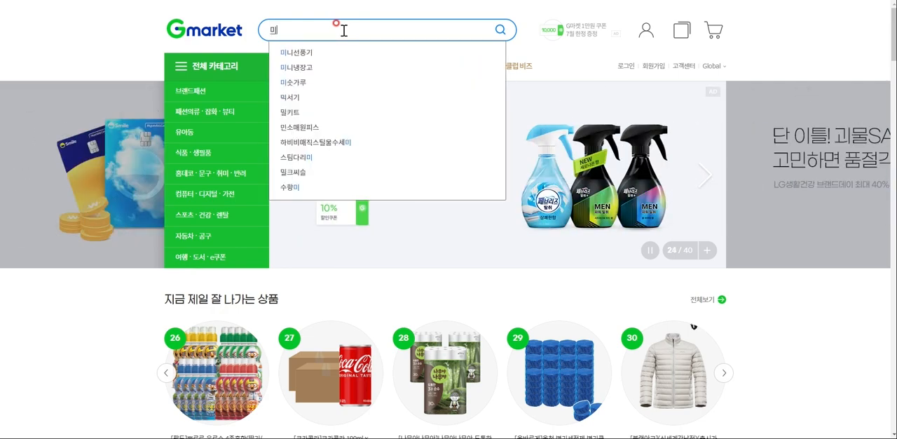
key(Return)
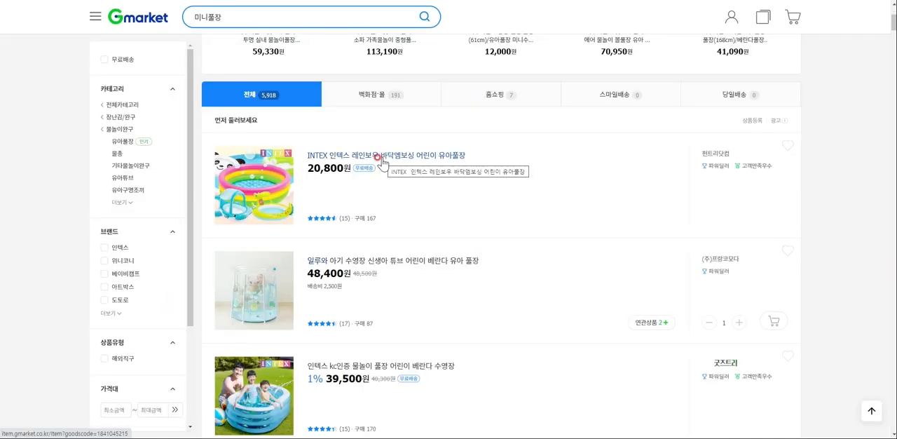
Open the 인텍스 kc인증 물놀이 풀장 and 인텍스 에어풀장 바닥 엠보싱 product pages to check their category paths
scroll(383, 162, down, 2)
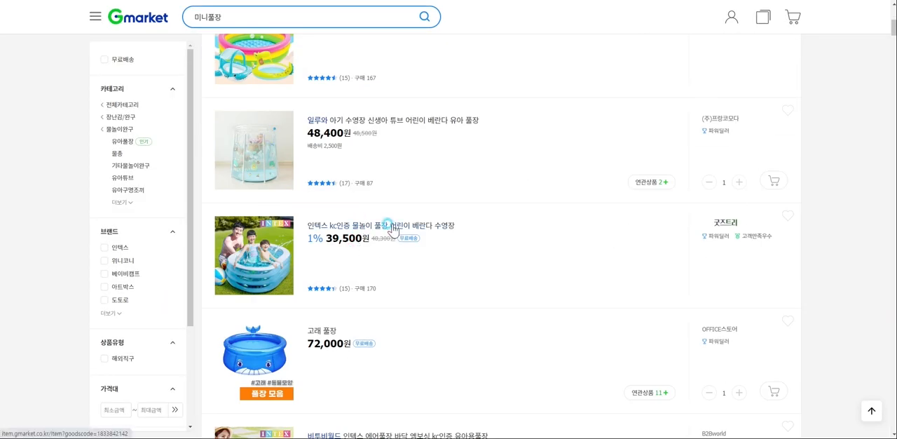
click(394, 231)
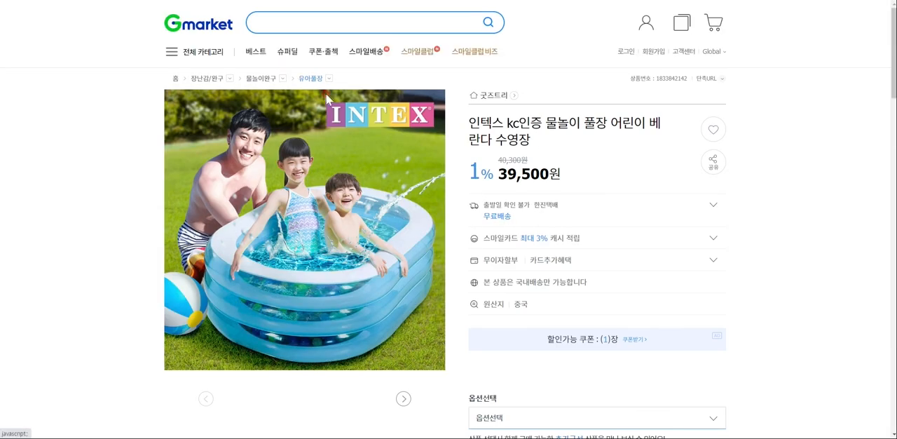
key(alt+Left)
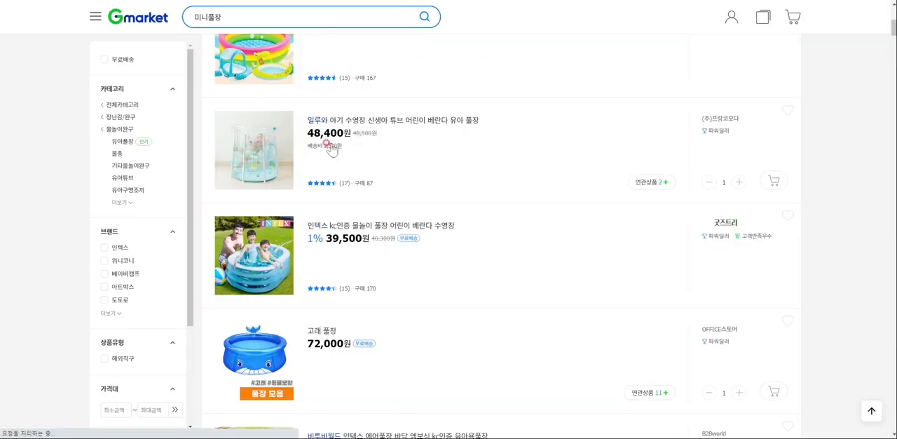
scroll(326, 175, down, 2)
click(351, 279)
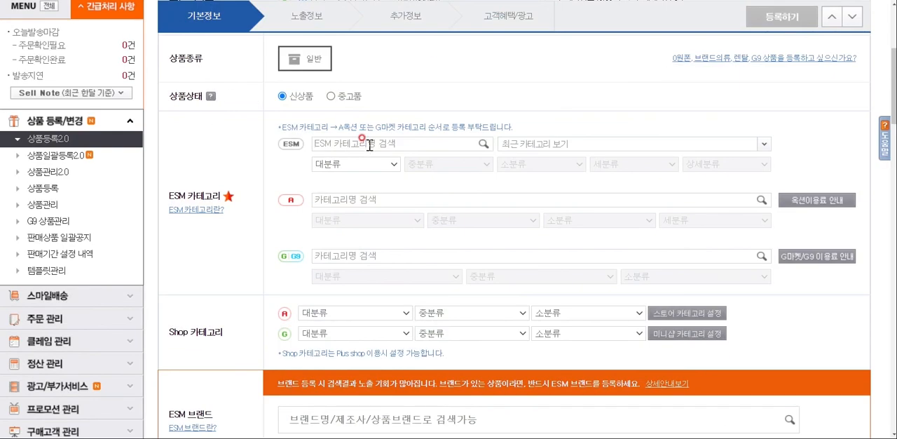
Return to the product registration form and set the ESM category to 완구 > 물놀이완구 > 유아풀장 by searching for 유아풀장
text(웗)
text(아풀장)
click(382, 163)
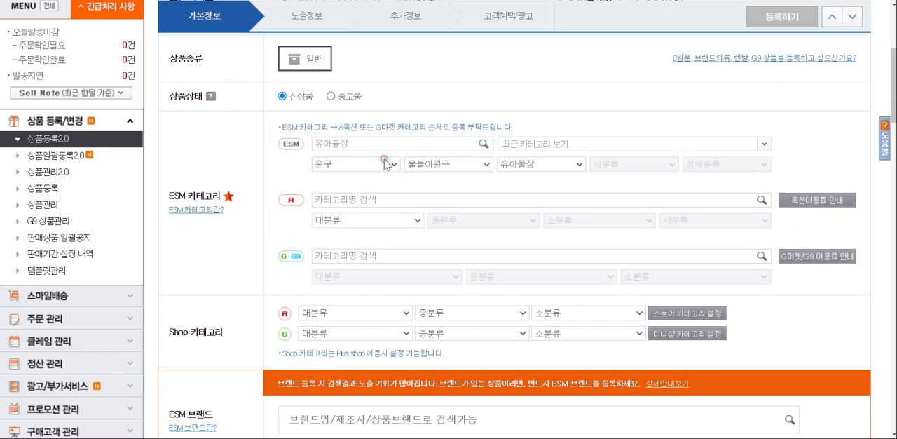
Search 유아풀장 for both the Auction and Gmarket/G9 categories and assign 장난감/완구 > 물놀이완구 > 유아풀장 to each
click(356, 201)
text(유애)
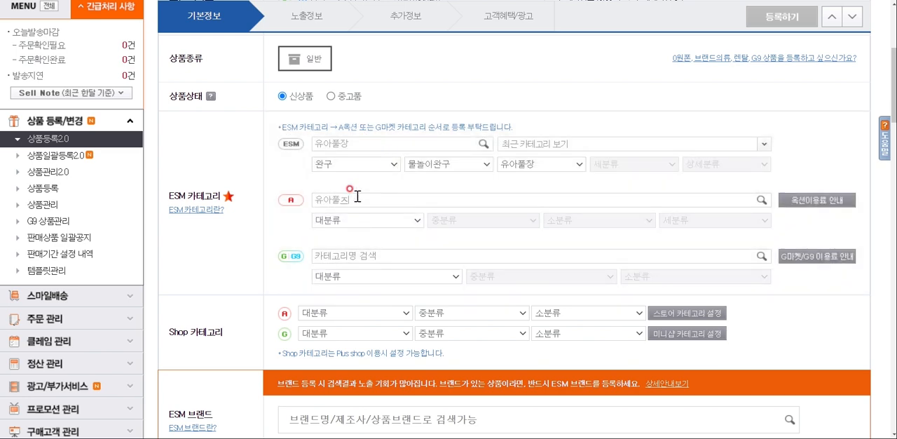
text(풀장)
click(372, 218)
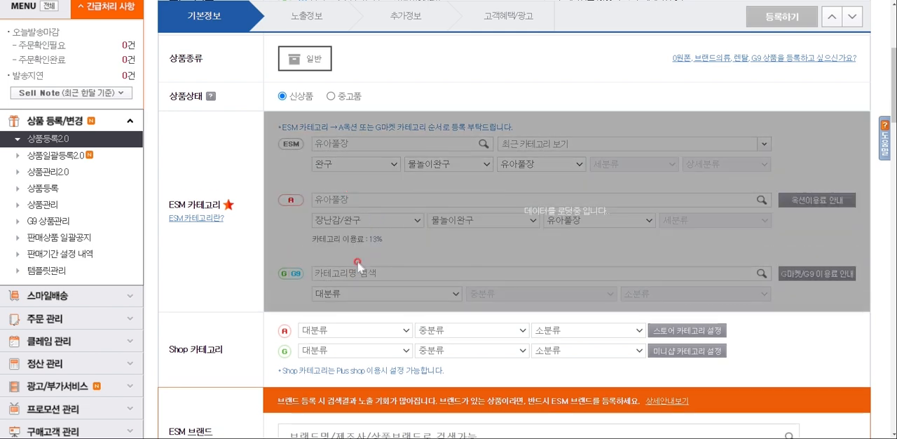
text(유)
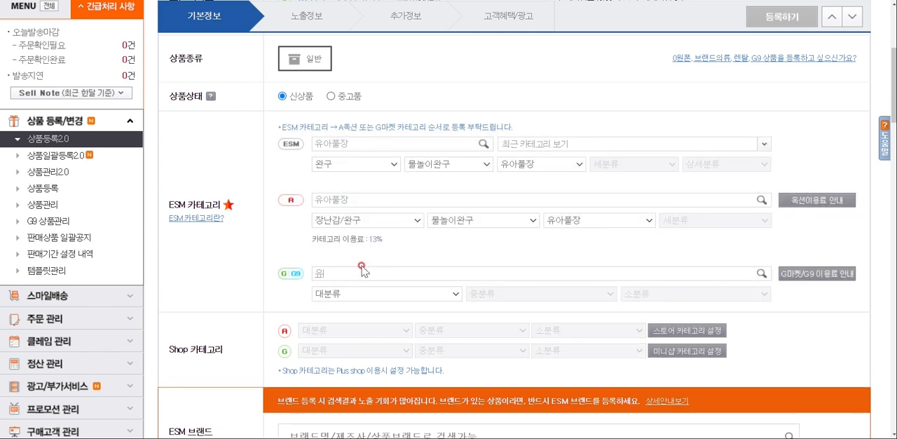
text(아풀장)
click(392, 291)
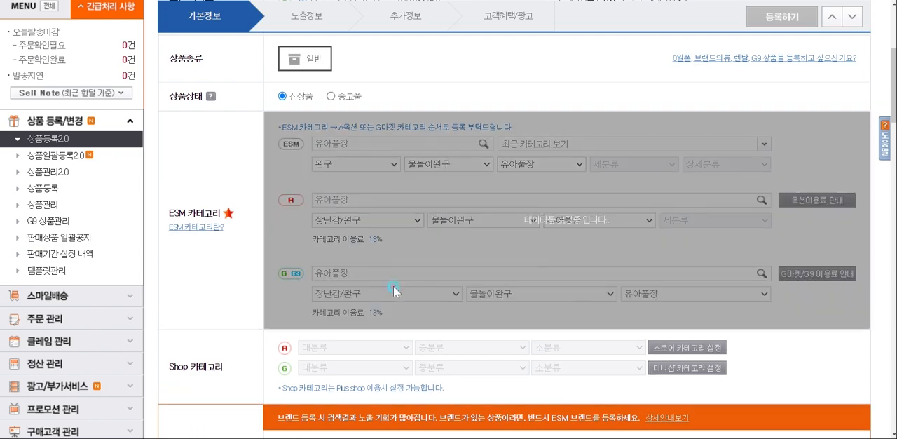
Search the ESM brand for 인텍스 and select the brand 인텍스 with manufacturer 인텍스
scroll(414, 281, down, 3)
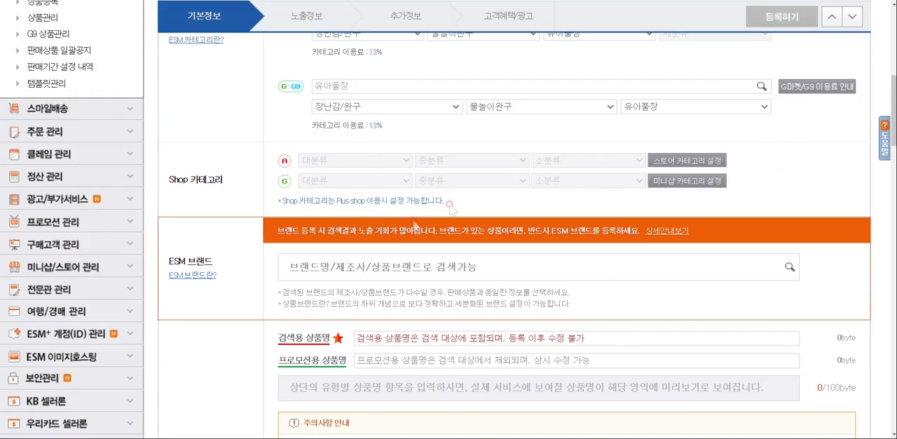
scroll(355, 204, down, 3)
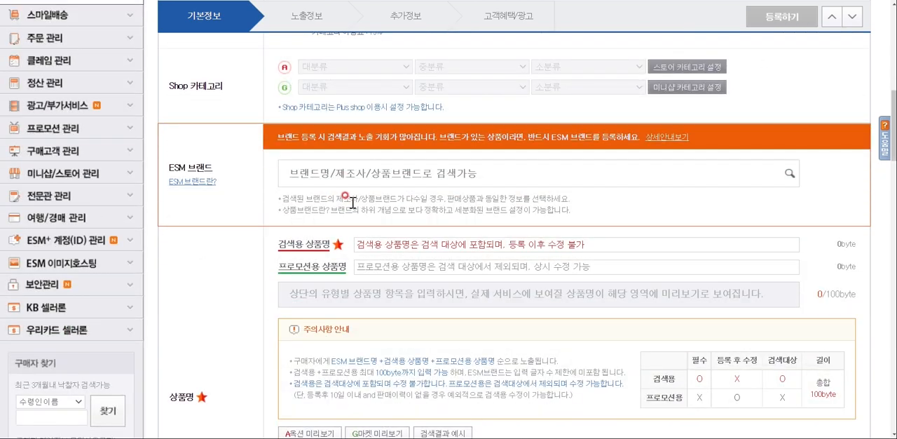
click(337, 173)
text(이)
key(BackSpace)
key(BackSpace)
key(BackSpace)
text(이)
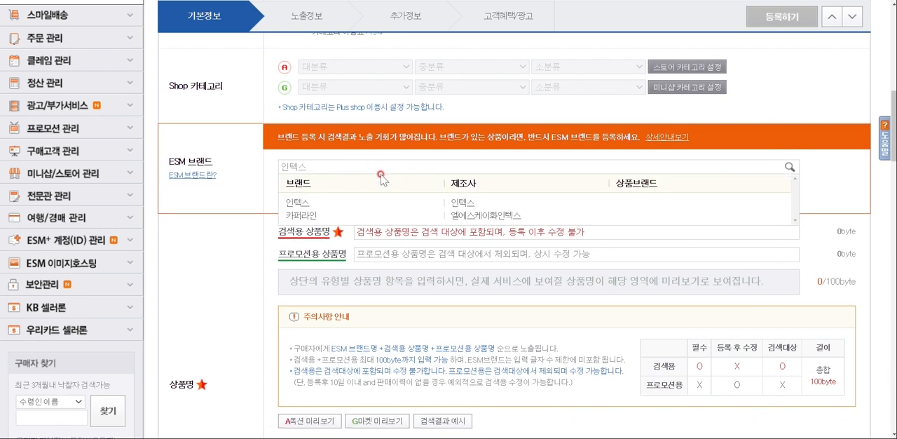
click(298, 203)
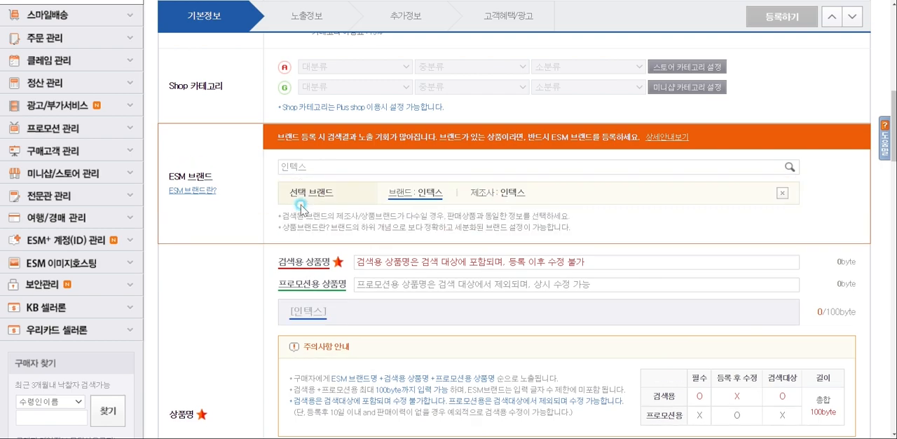
Copy the product name 인덱스풀장 유아 아기 어린이물놀이장 미니풀장 from spreadsheet cell G4 into the form's 검색용 상품명
scroll(340, 245, down, 2)
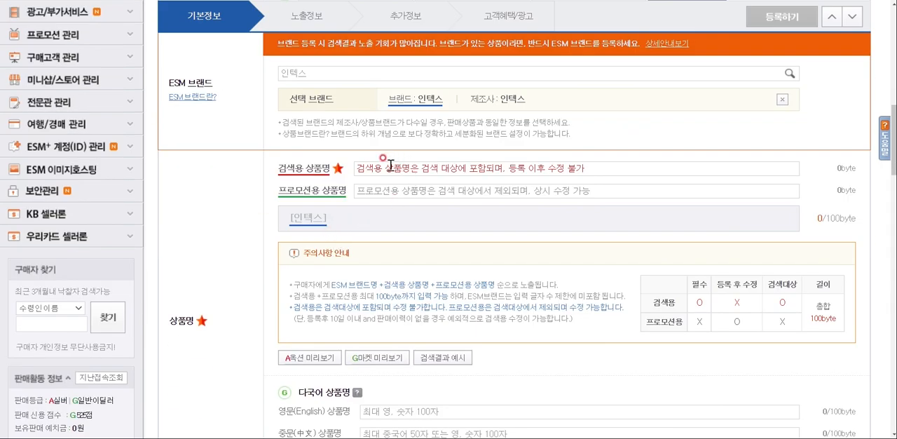
click(287, 117)
key(ctrl+c)
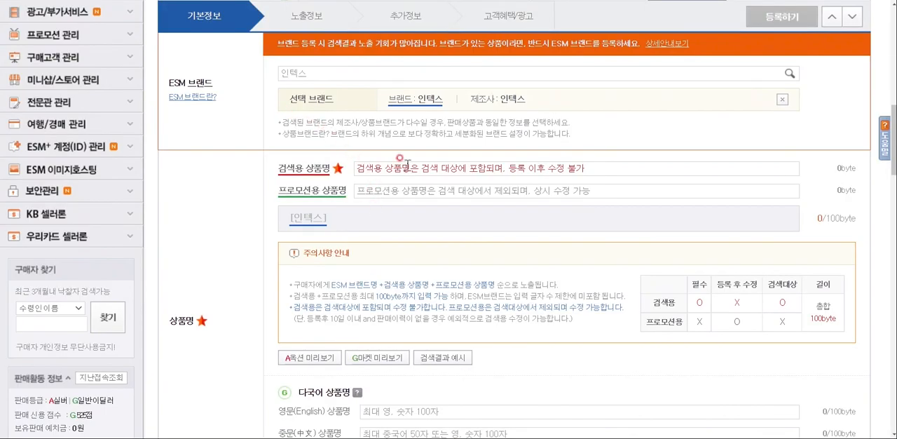
click(392, 169)
key(ctrl+v)
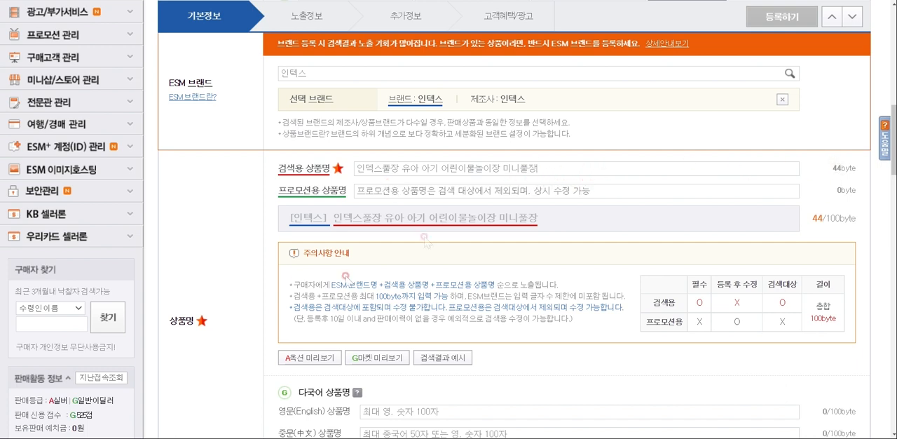
Review the 판매기간 options and enter 800 as the 판매가격
scroll(273, 291, down, 2)
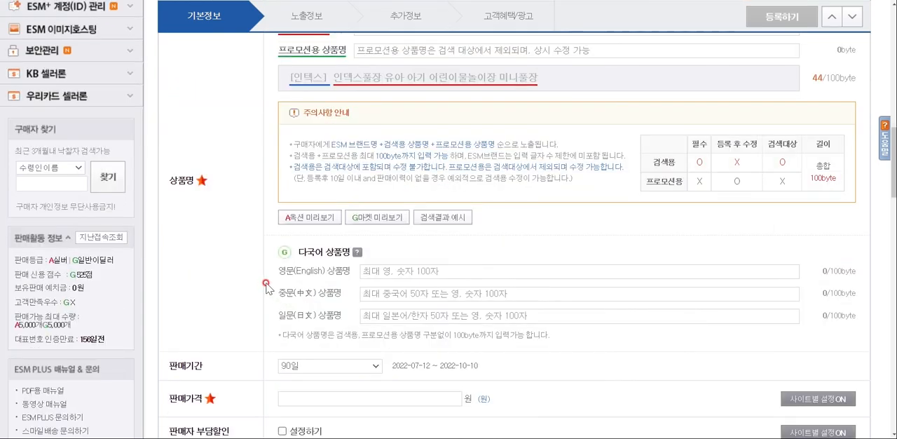
scroll(266, 288, down, 1)
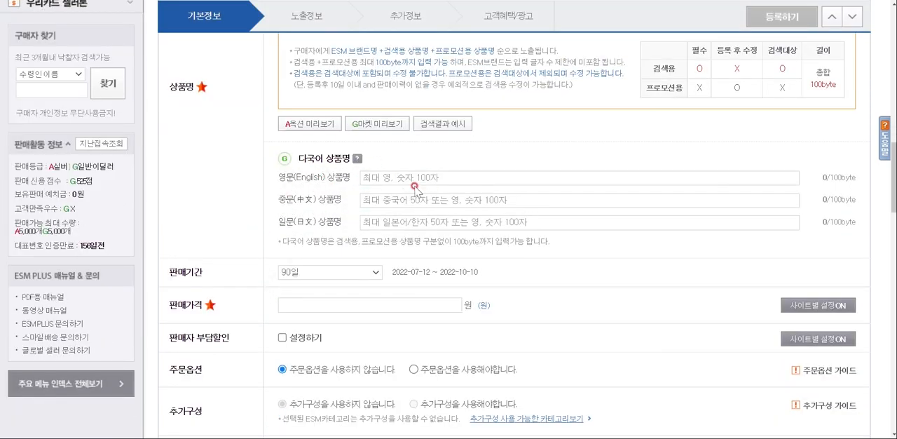
scroll(414, 189, up, 1)
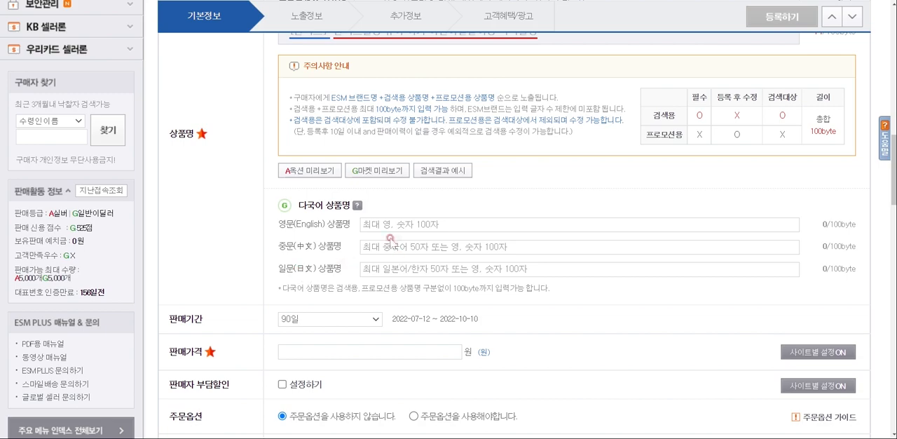
scroll(447, 252, down, 2)
scroll(393, 150, down, 2)
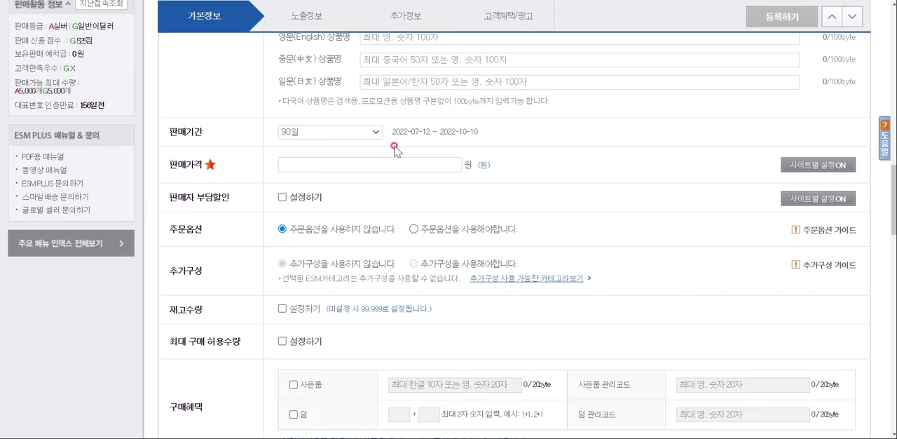
click(317, 134)
click(314, 135)
text(800)
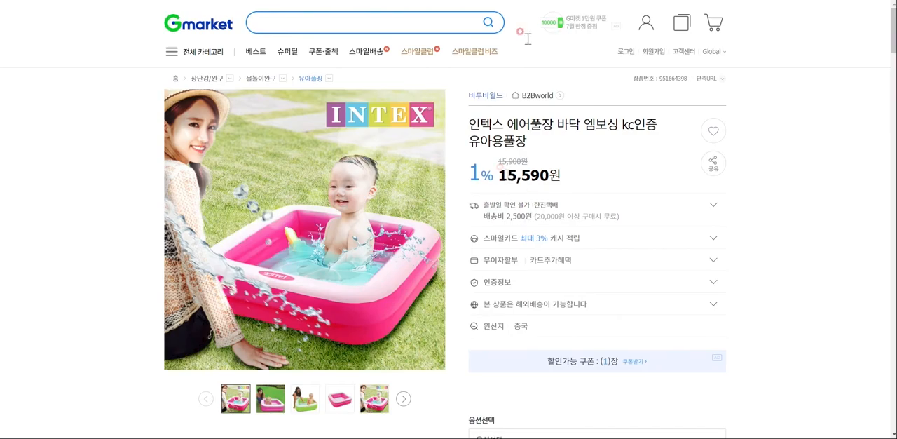
Switch to Gmarket to review competing 미니풀장 listings and check the 인텍스 57173 pool's supplier page on 도매꾹
scroll(501, 133, left, 5)
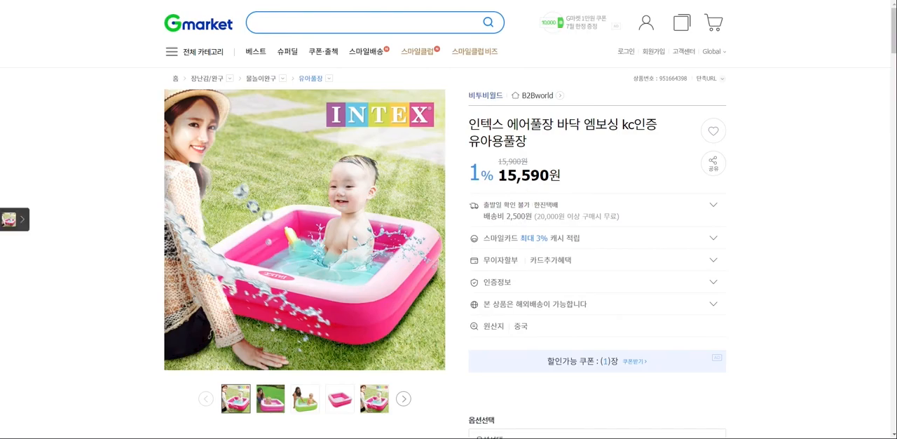
scroll(359, 283, down, 4)
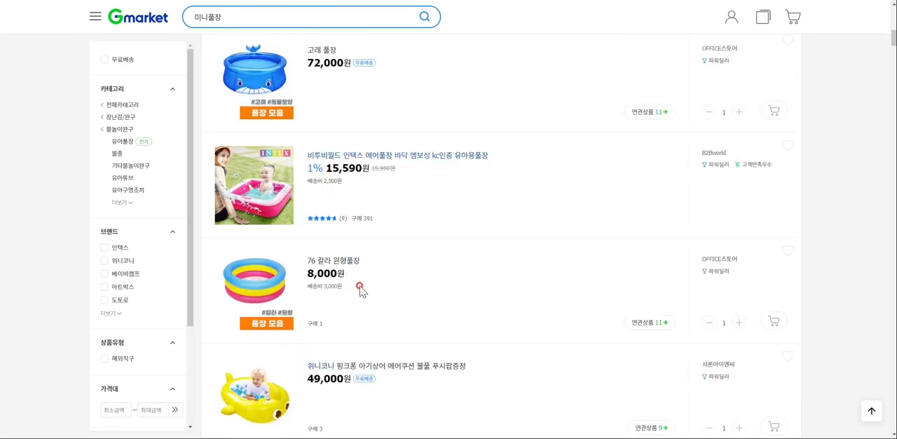
scroll(357, 288, down, 8)
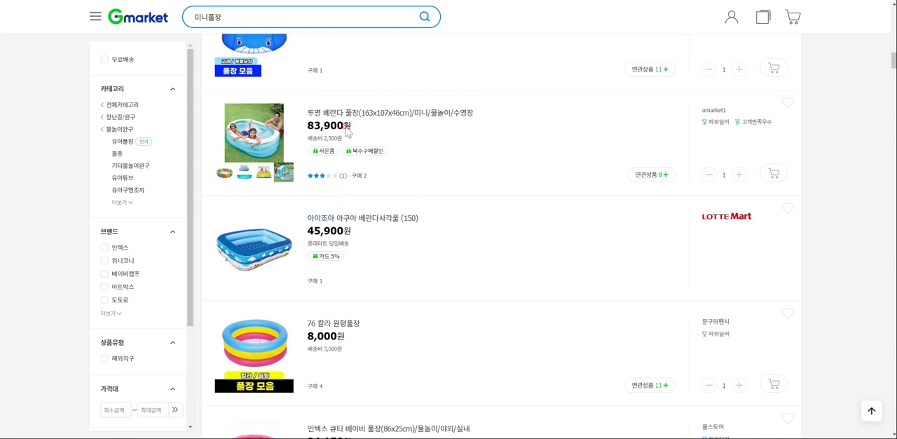
click(310, 127)
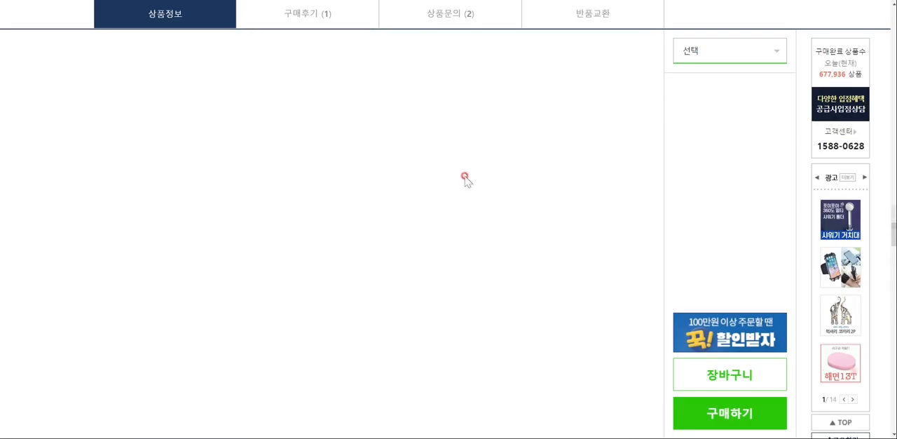
drag(894, 219, 894, 5)
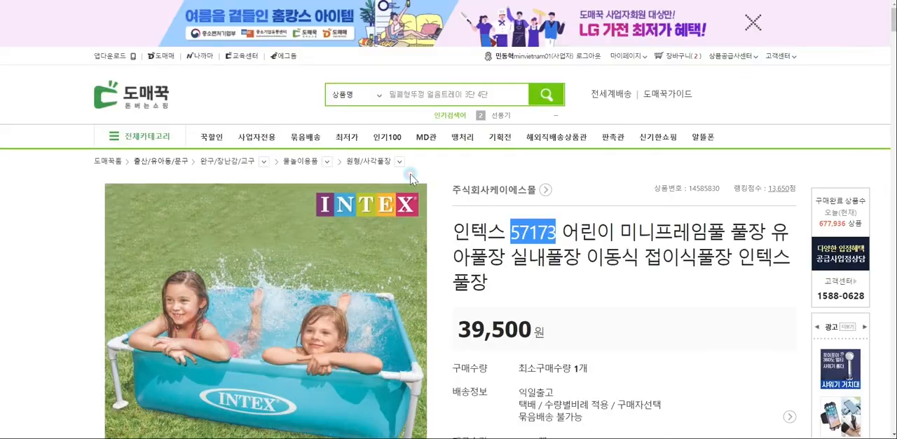
scroll(371, 246, down, 2)
key(alt+Left)
Examine further 미니풀장 prices on Gmarket and compare them with the supplier's price on 도매꾹
scroll(525, 234, down, 5)
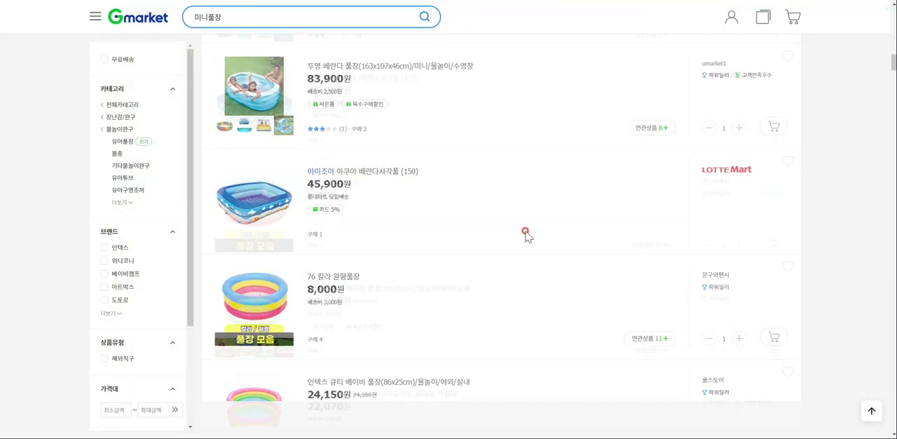
scroll(523, 233, down, 10)
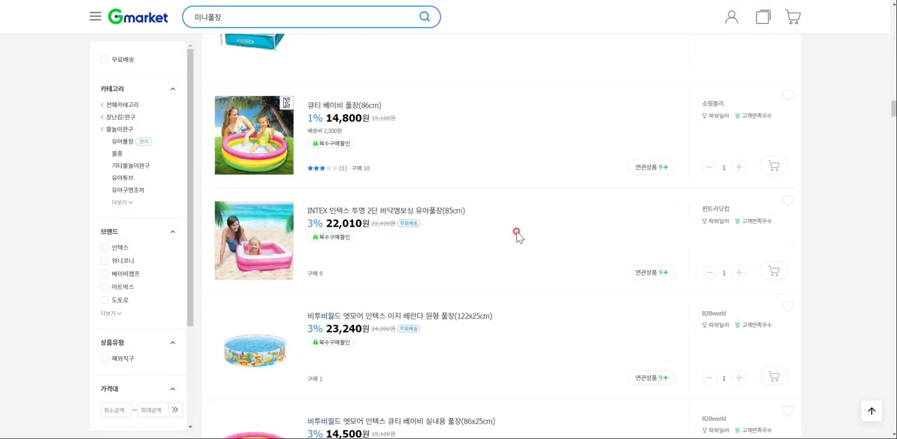
click(256, 235)
key(alt+Left)
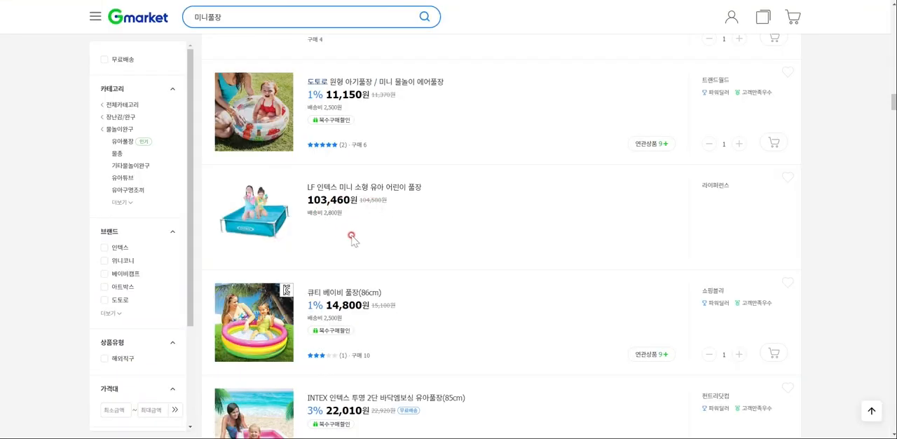
scroll(350, 239, down, 5)
key(alt+Tab)
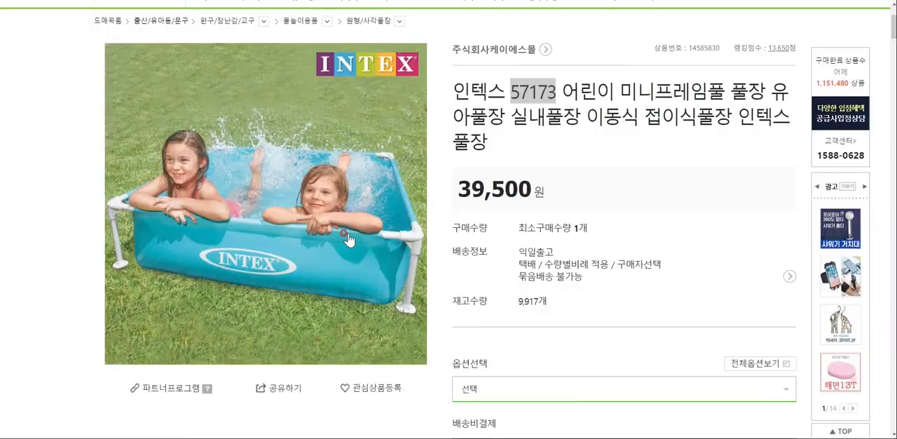
key(alt+Tab)
Return to the ESMPLUS product form and set the 판매가격 to 98,800원
key(alt+Tab)
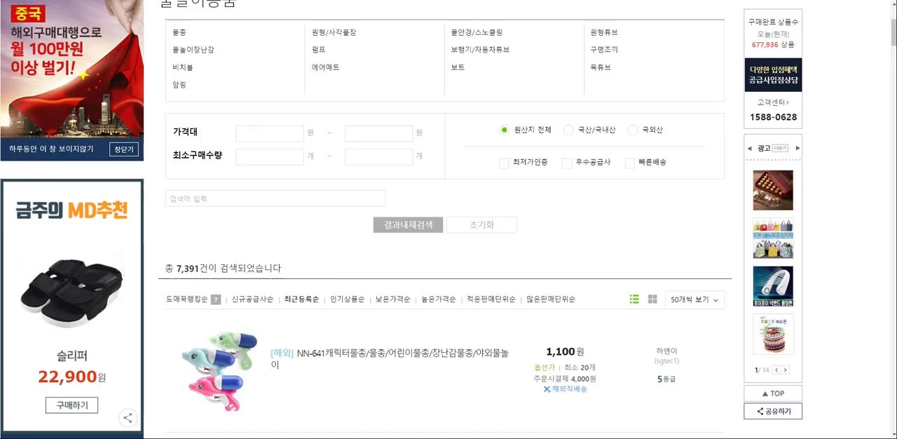
key(alt+Tab)
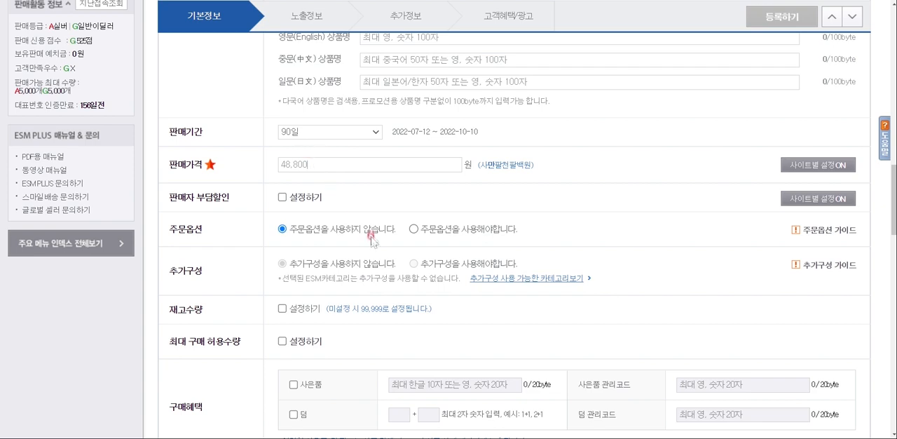
drag(331, 164, 209, 174)
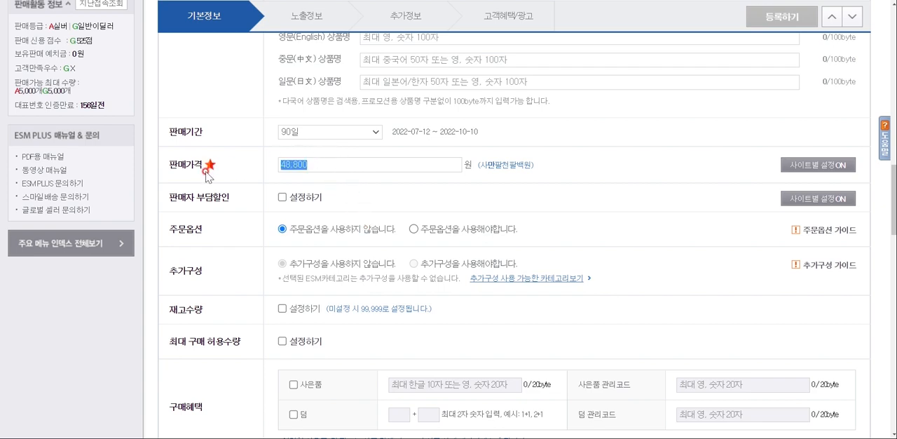
text(9)
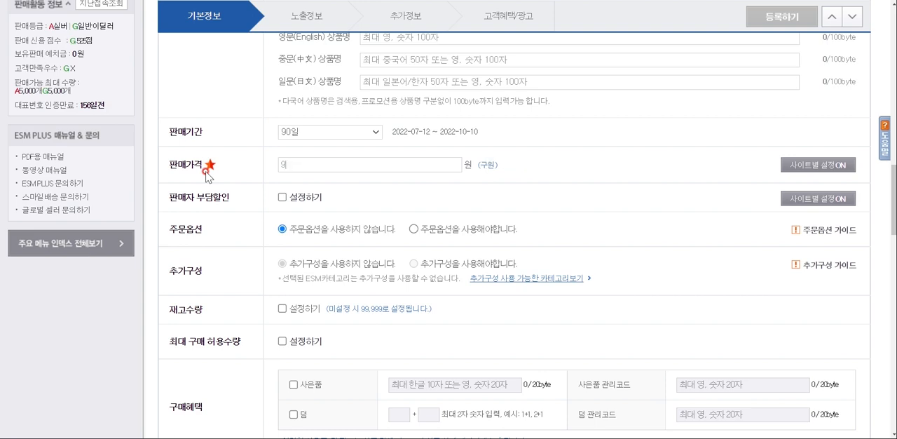
text(8,800)
Enable 판매자 부담할인 to view its discount settings and disable it again
scroll(375, 207, down, 1)
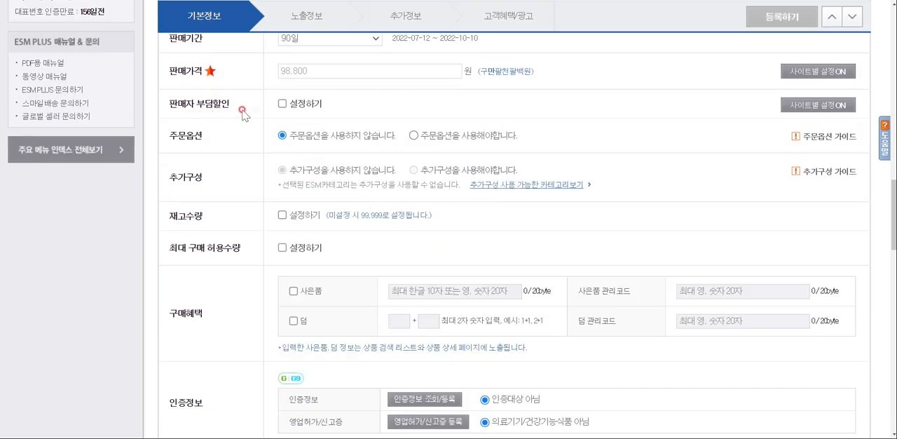
click(282, 104)
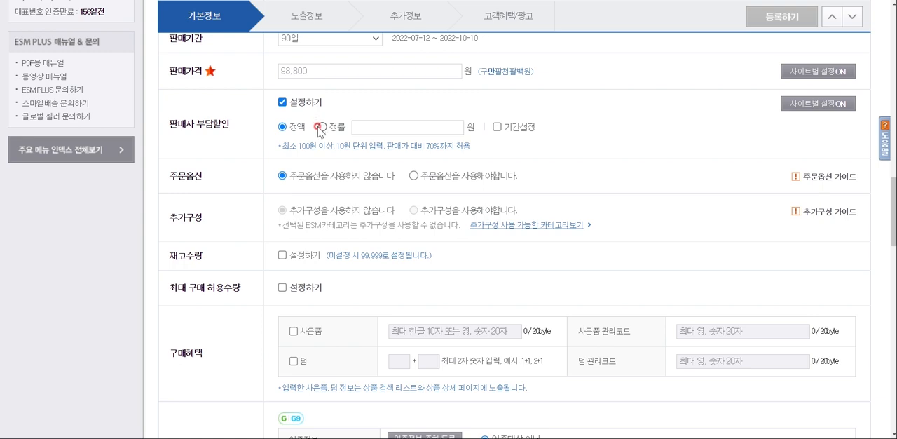
click(282, 103)
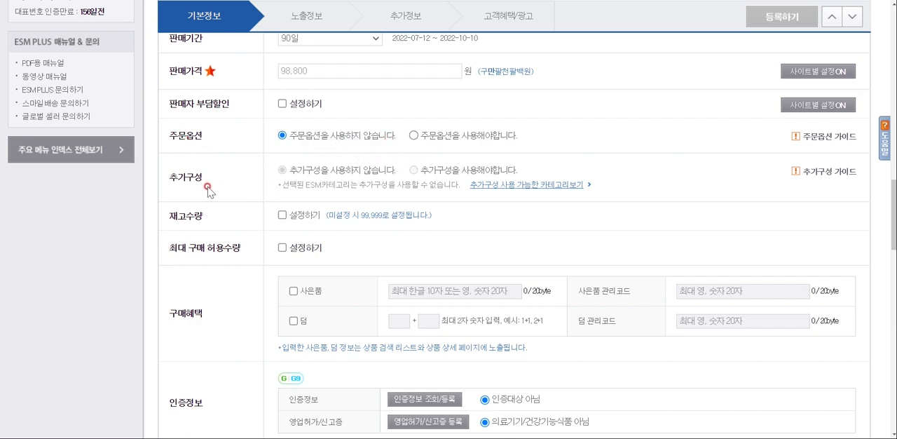
Enable the 재고수량 setting and enter 98 units for both Auction and Gmarket/G9
scroll(256, 210, down, 2)
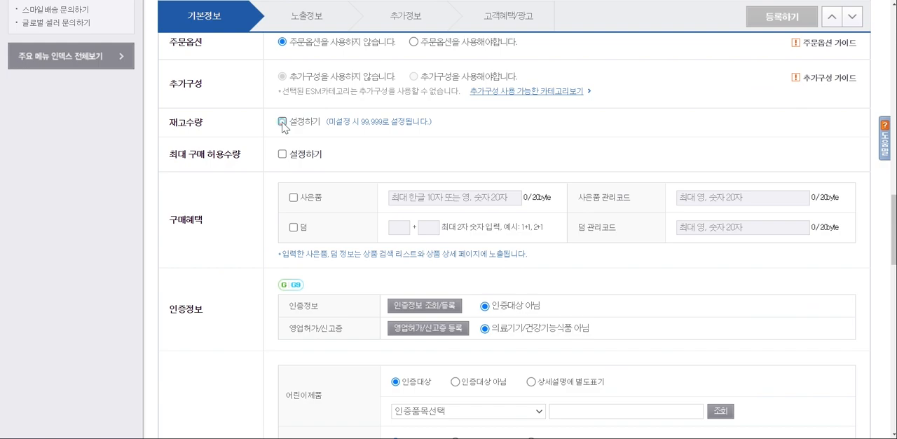
click(283, 122)
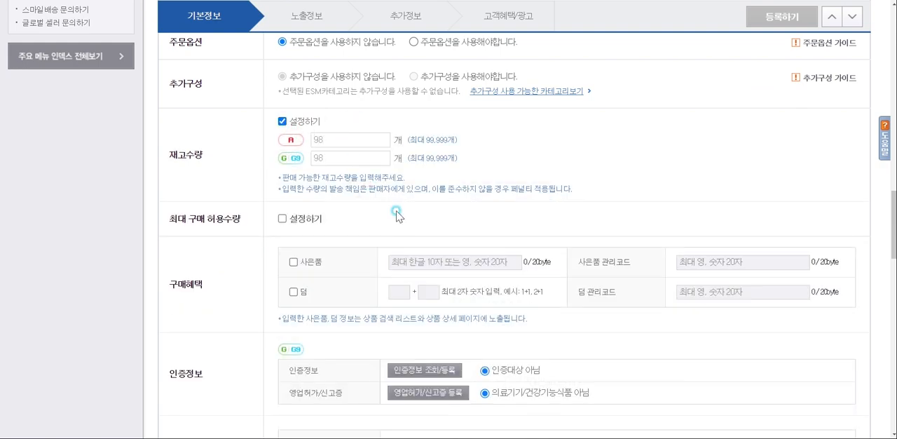
scroll(397, 212, down, 3)
scroll(273, 165, up, 2)
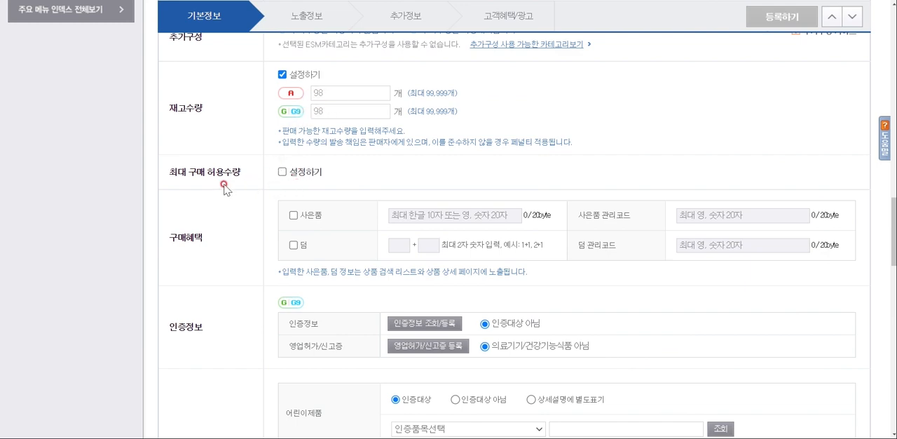
Try the 사은품 benefit under 구매혜택 with the text 신제품 이벤트 and disable it again
scroll(354, 175, down, 1)
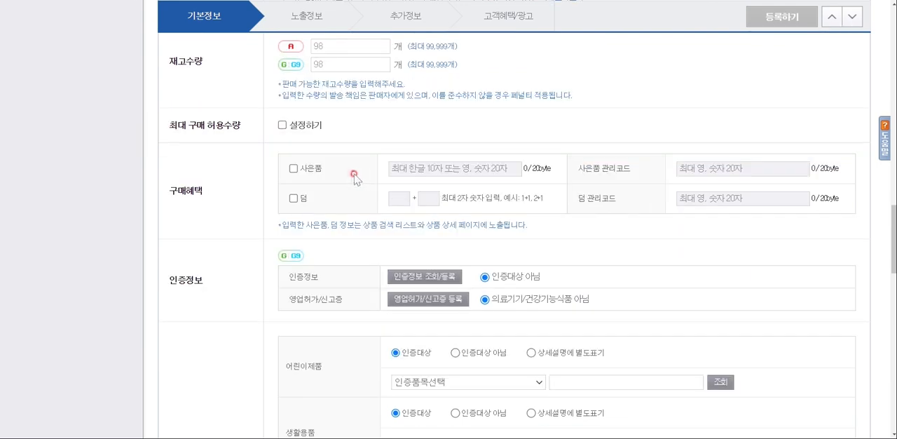
scroll(364, 175, down, 1)
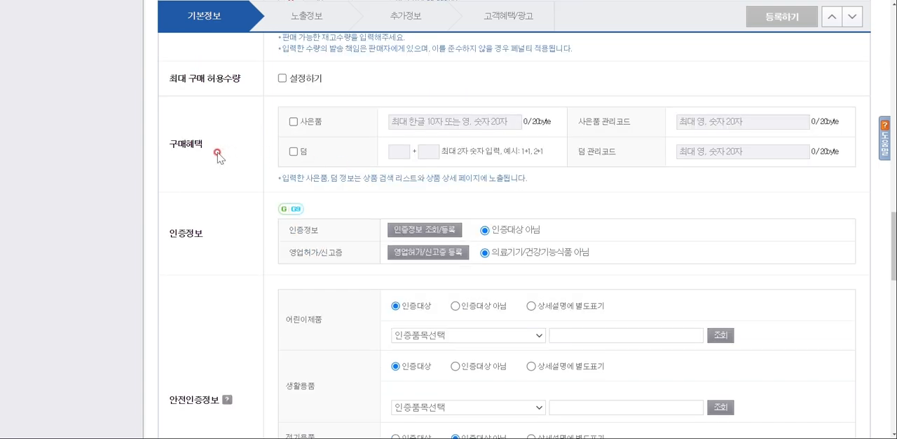
scroll(666, 138, down, 1)
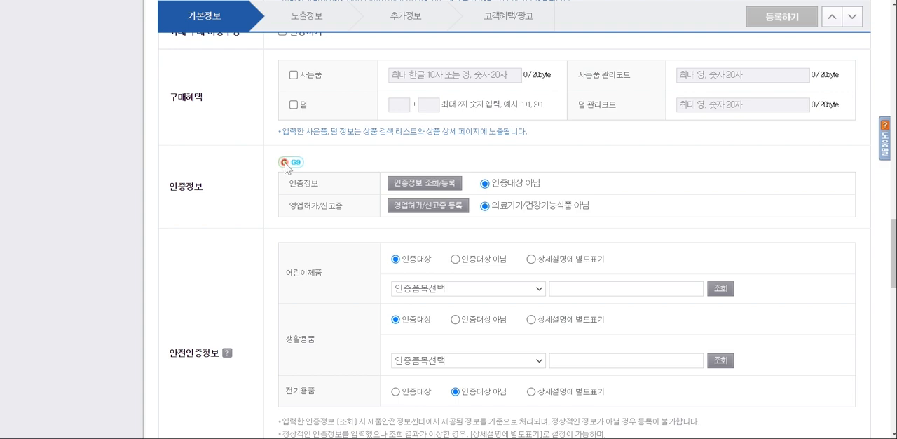
click(293, 75)
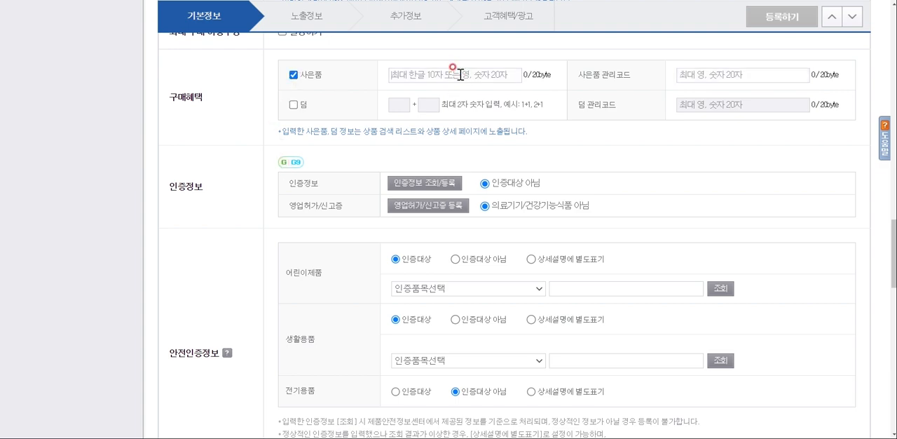
text(시)
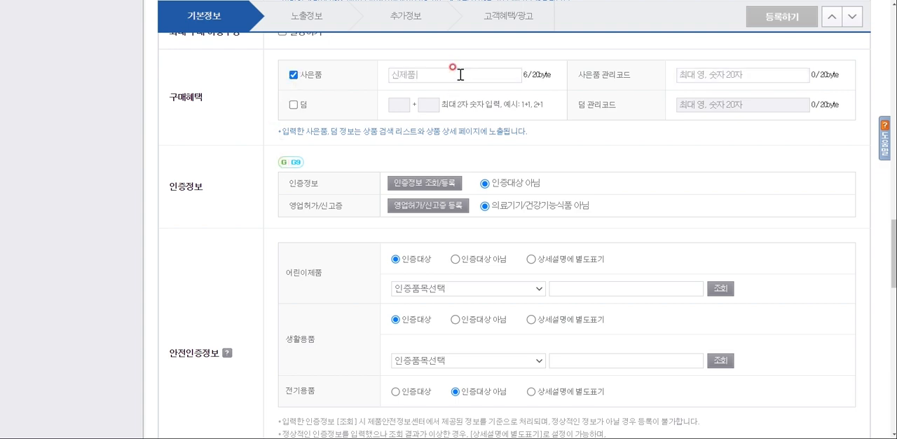
text(제품 이벤트)
click(293, 75)
scroll(264, 136, down, 2)
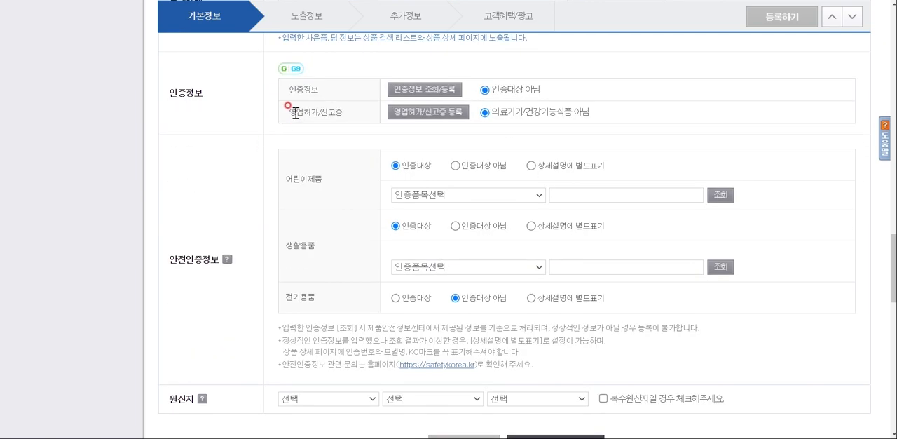
scroll(511, 105, up, 2)
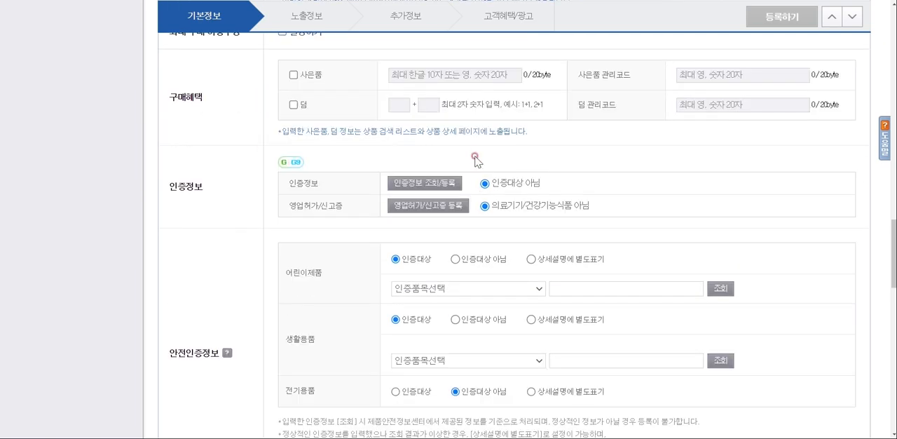
In 안전인증정보, set the 어린이제품 certification item to 공급자적합성확인 and mark 생활용품 as 인증대상 아님
scroll(483, 157, down, 1)
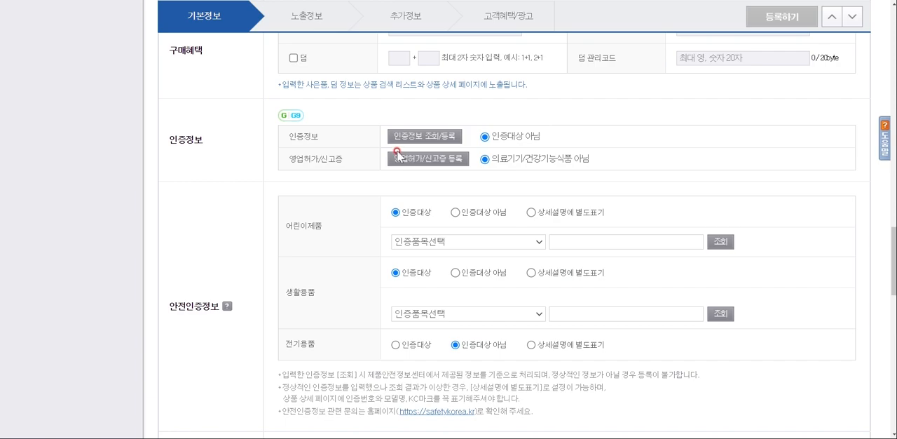
scroll(397, 182, down, 1)
scroll(397, 185, down, 2)
scroll(328, 177, up, 1)
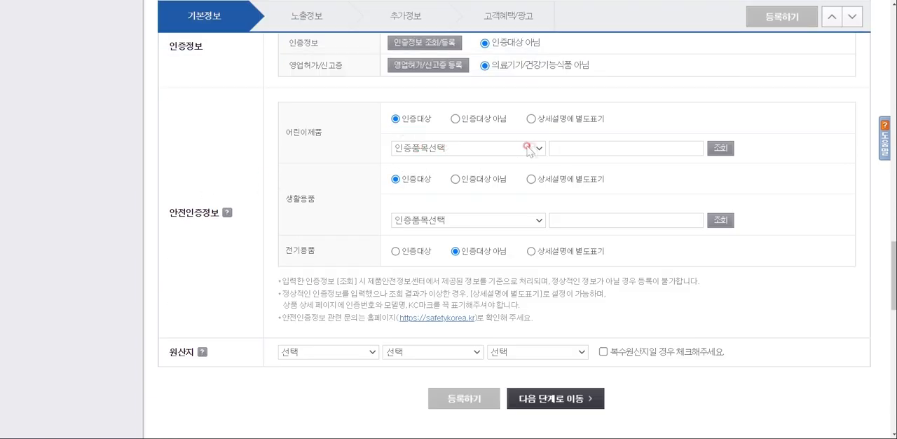
click(500, 145)
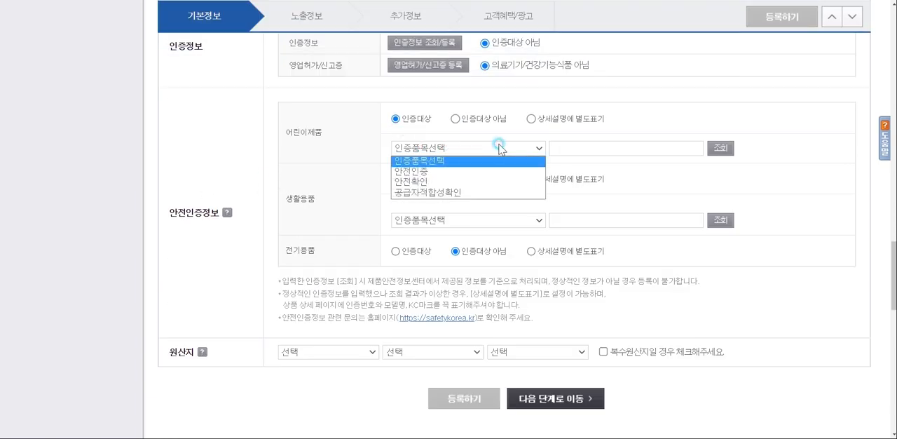
click(456, 197)
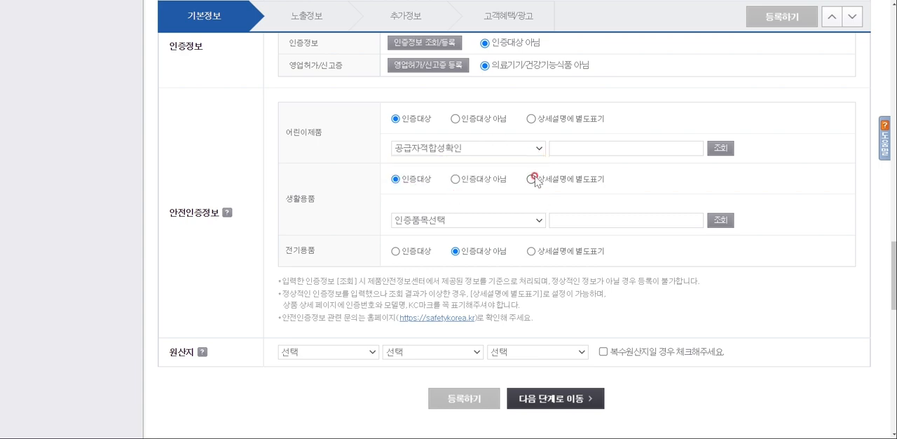
click(457, 179)
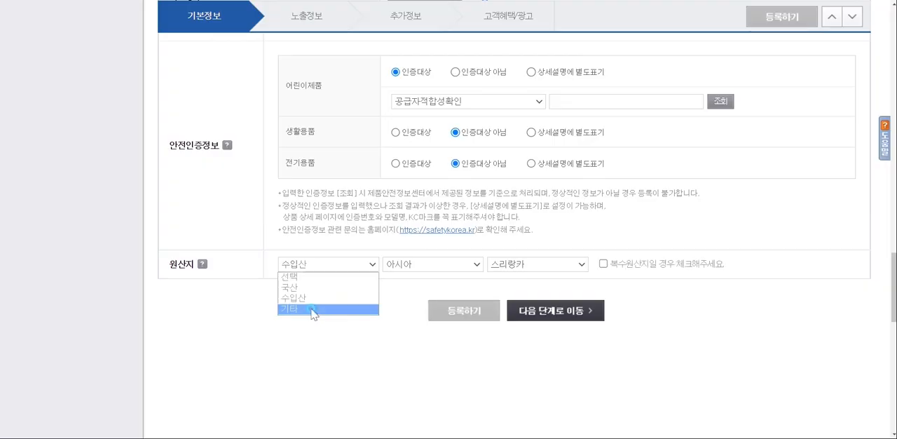
Set the 원산지 to 기타 and move on to the 노출정보 stage of the registration
click(311, 309)
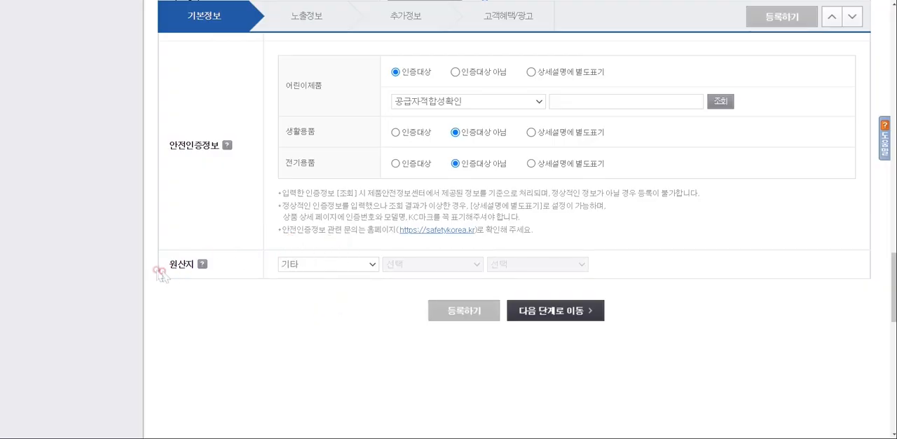
click(359, 265)
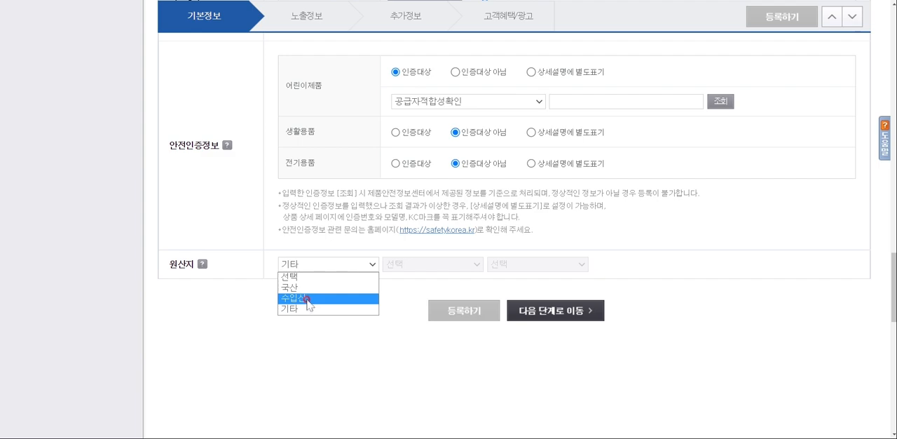
click(307, 312)
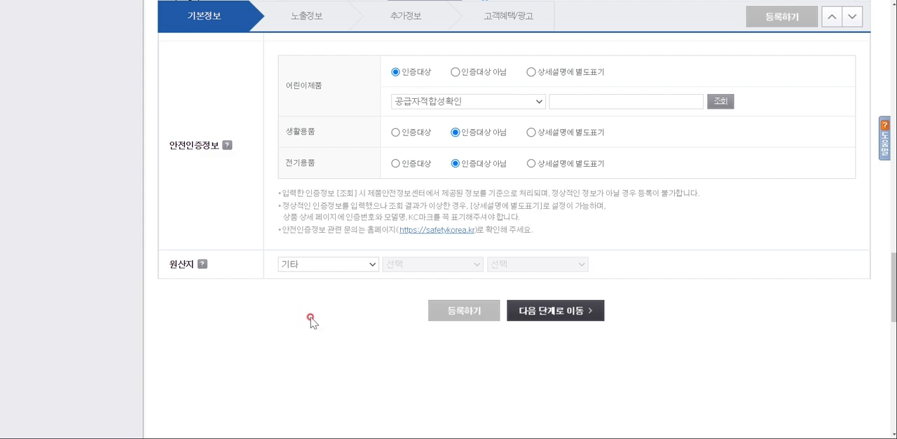
click(560, 317)
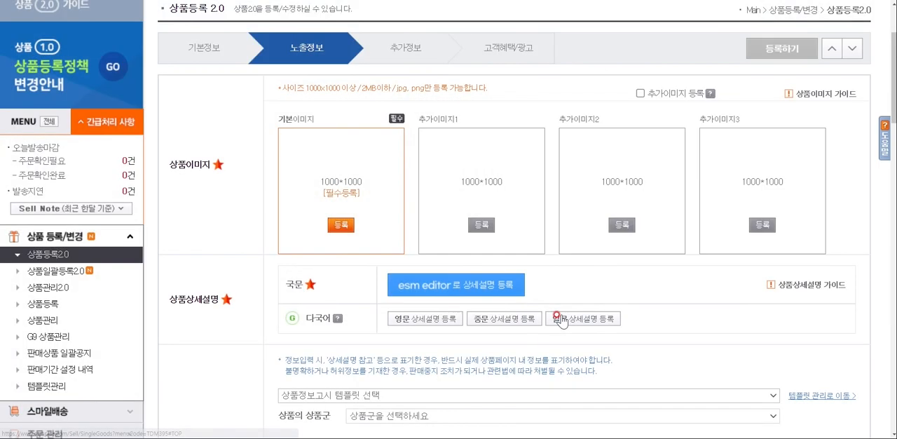
Register 썸네일001.JPG from the output folder as the product's 기본이미지
click(342, 225)
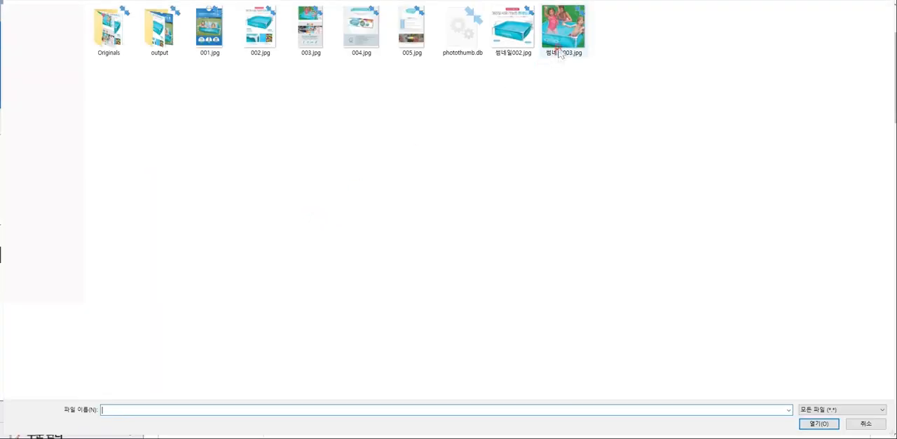
double_click(160, 32)
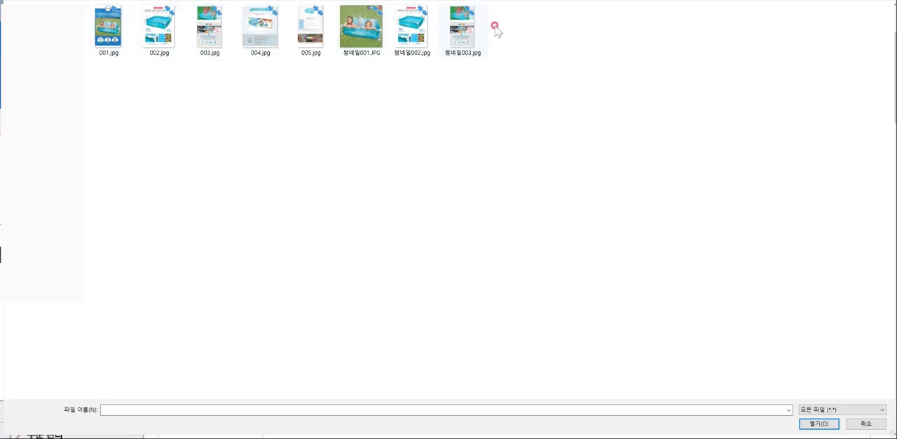
click(361, 28)
click(817, 422)
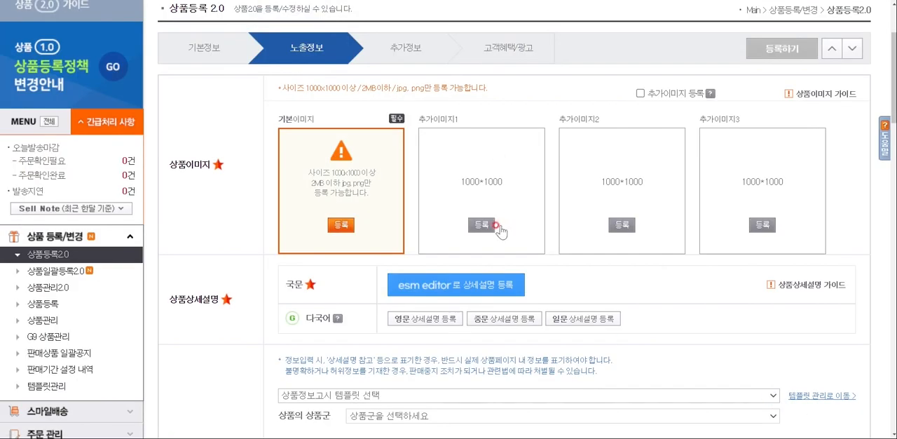
Register 썸네일002.jpg as 추가이미지1 and 썸네일003.jpg as 추가이미지2
click(472, 221)
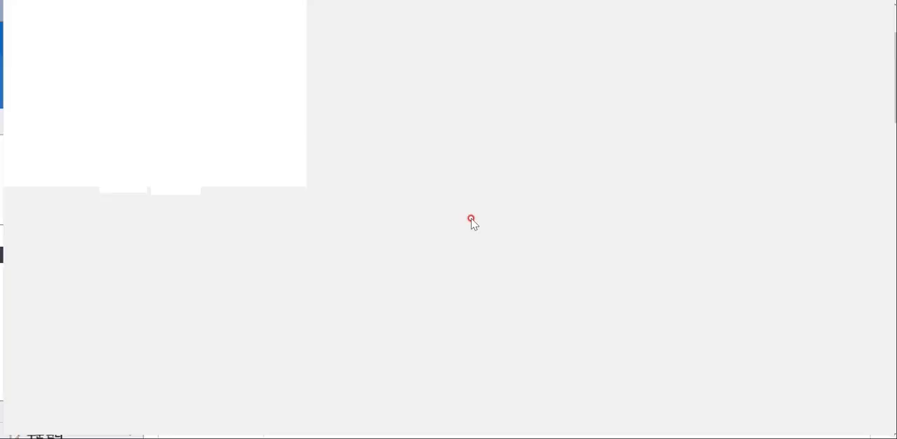
click(815, 423)
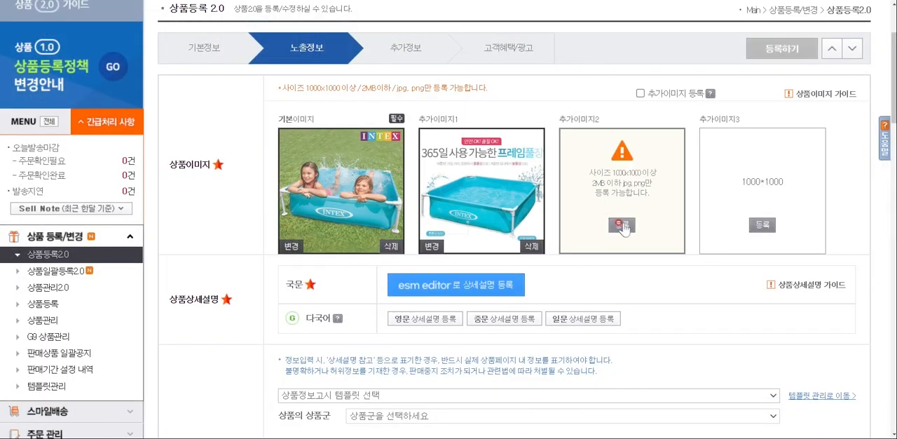
click(622, 225)
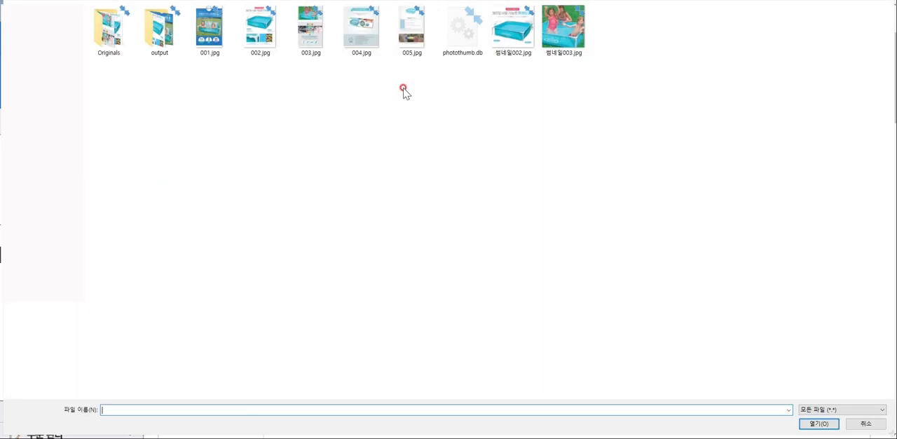
click(575, 38)
click(819, 423)
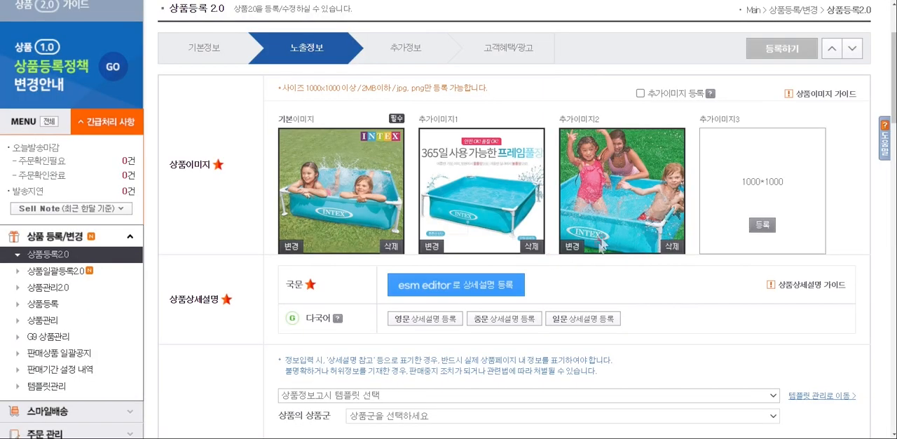
Remove the pictures from 추가이미지1 and 추가이미지2
drag(472, 203, 705, 190)
click(527, 247)
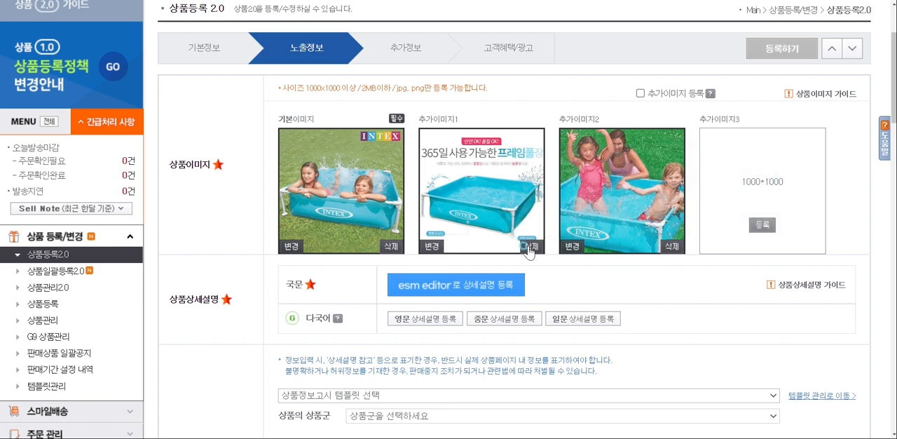
click(670, 249)
Register 썸네일003.jpg as 추가이미지1 and 썸네일002.jpg as 추가이미지2
click(492, 226)
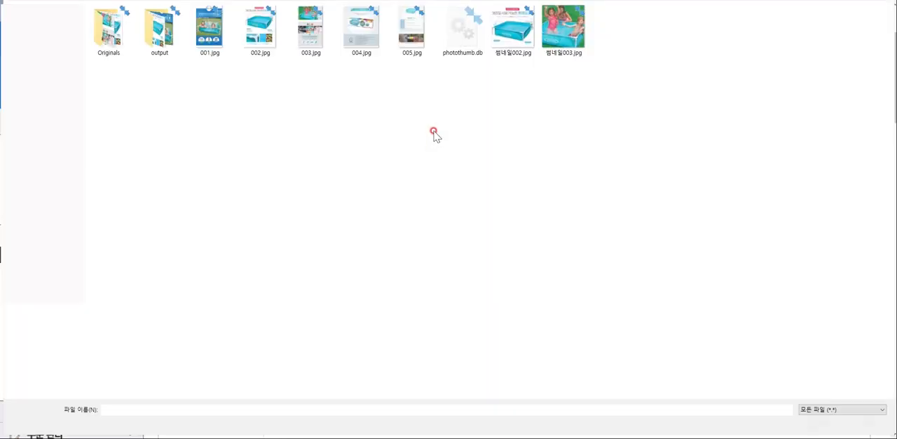
click(569, 31)
click(800, 422)
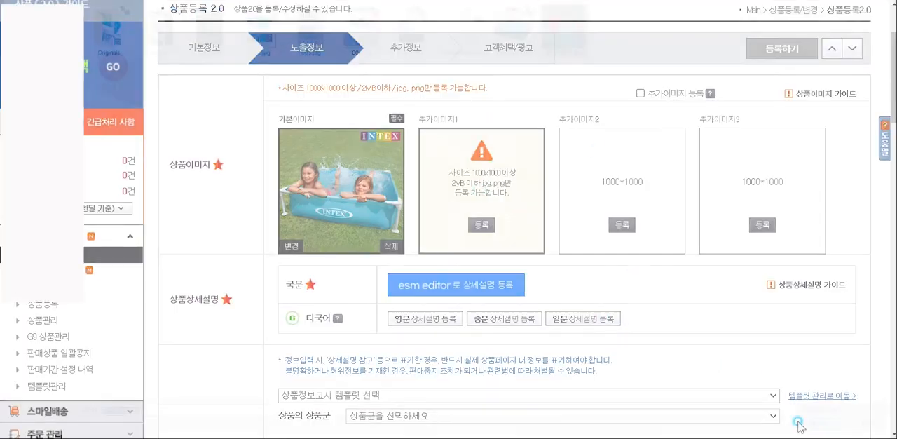
click(618, 223)
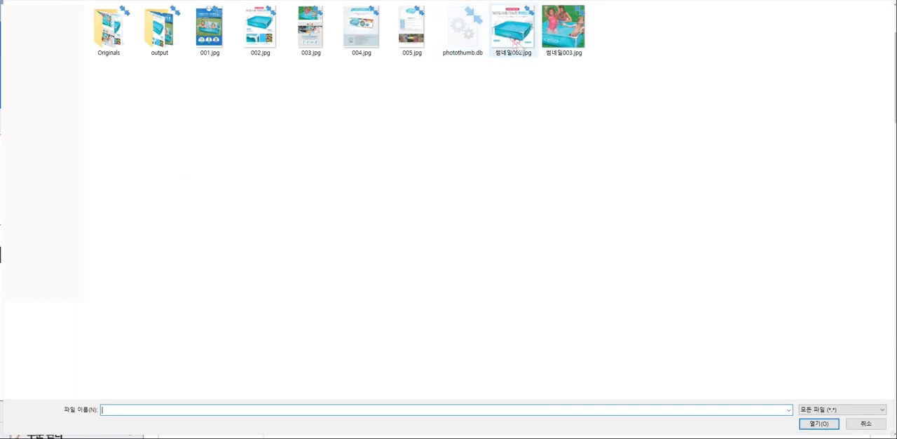
click(504, 39)
click(815, 423)
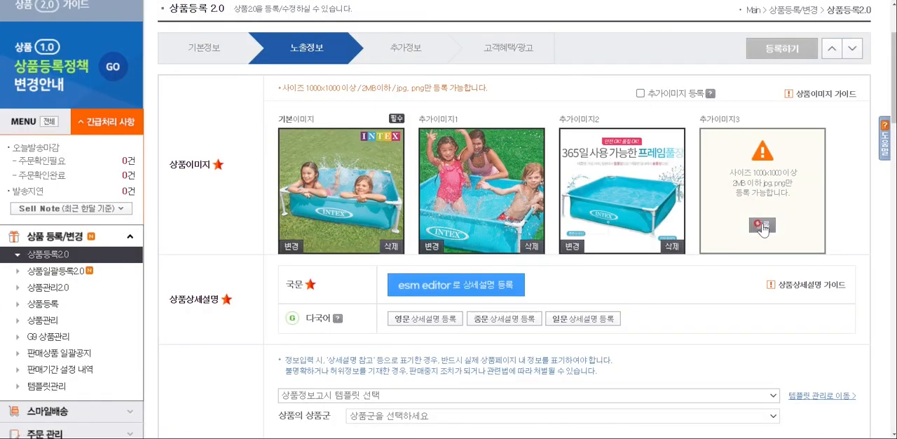
Expand the extra image slots with the 추가이미지 등록 option and collapse them again
click(640, 94)
scroll(702, 115, down, 2)
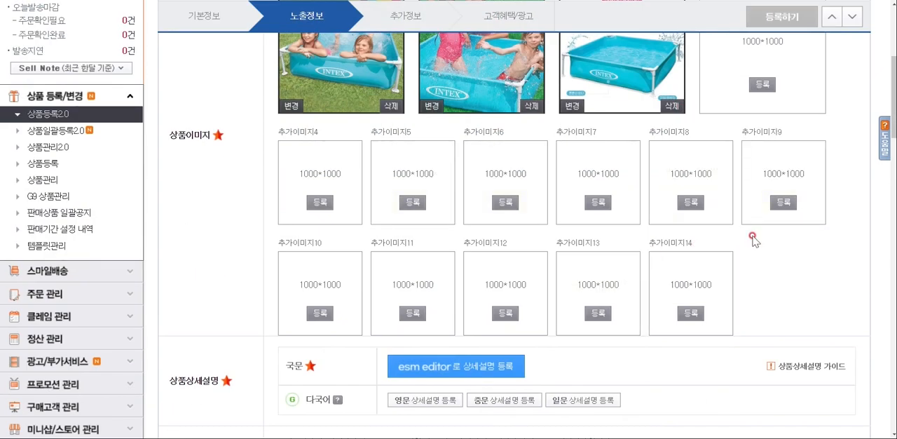
scroll(748, 217, up, 4)
click(641, 140)
Open the 국문 상세설명 in esm editor and add the five images 001.jpg to 005.jpg from the PC
scroll(587, 219, down, 4)
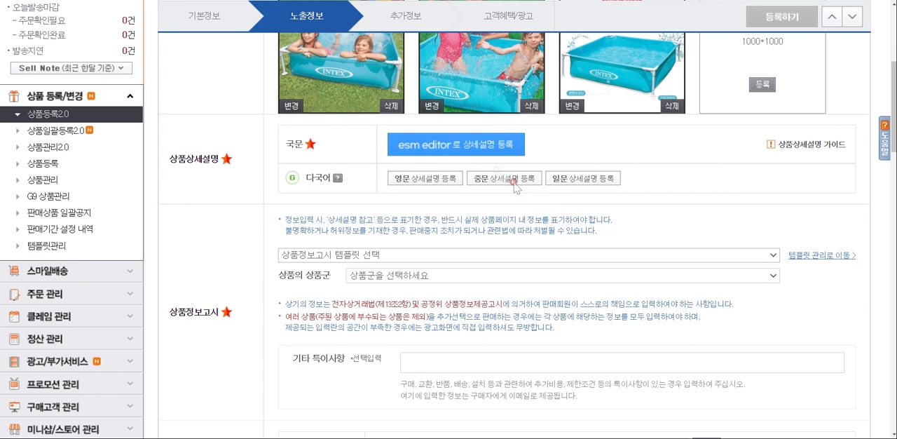
click(449, 145)
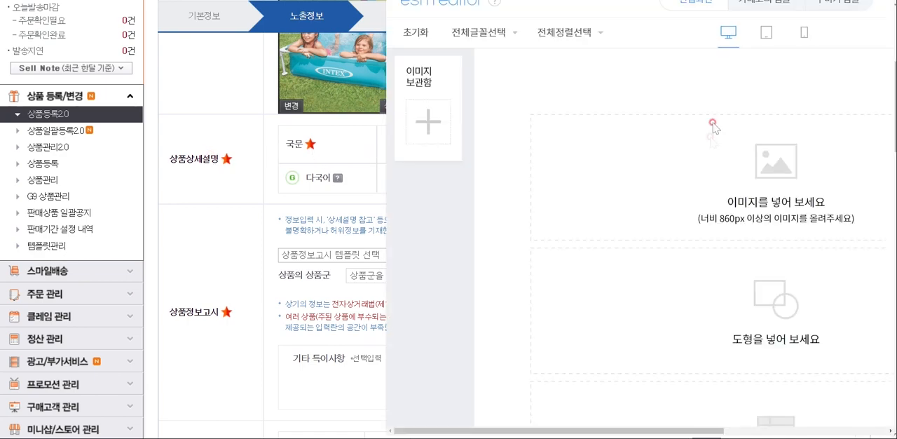
text(상품 설명 글자를 입력하고 ㄷ)
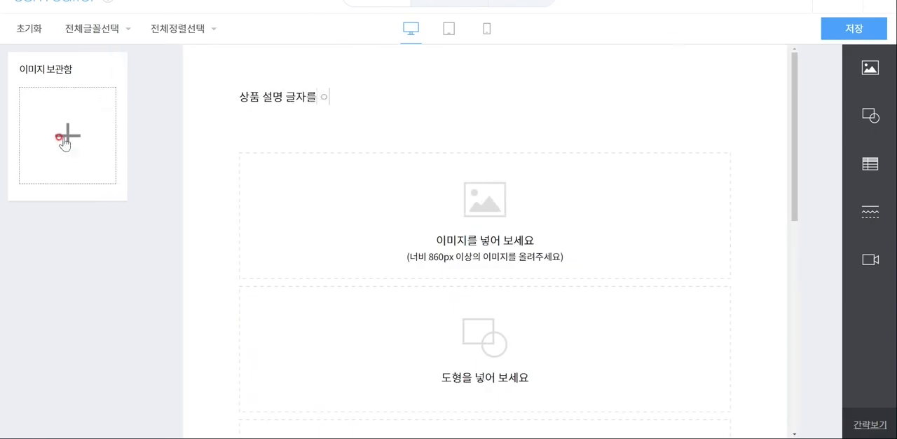
click(68, 133)
click(179, 120)
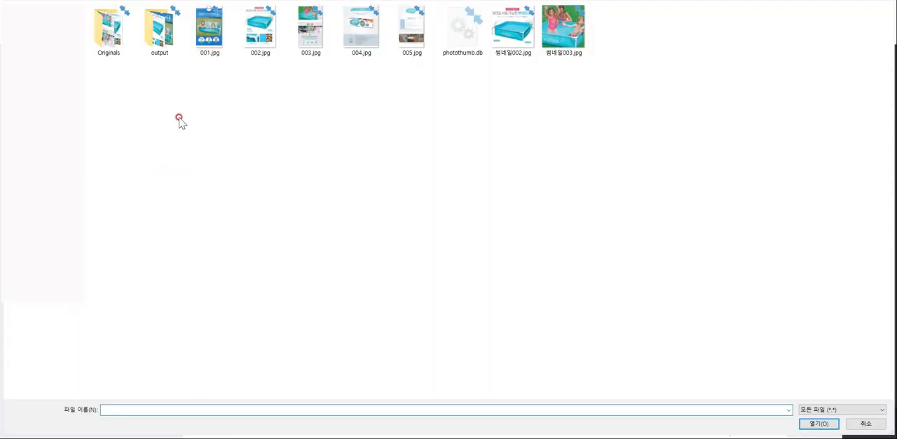
click(209, 31)
shift+click(412, 32)
click(819, 423)
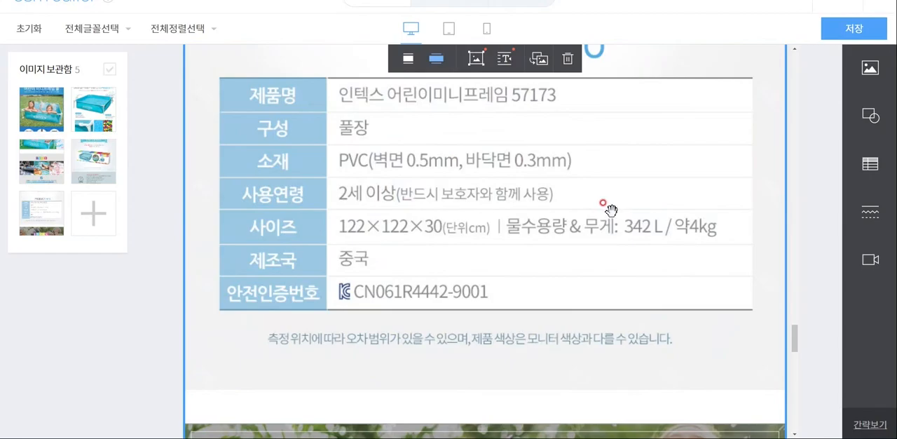
Check the inserted detail images, save the 국문 상세설명 and close the editor
scroll(609, 211, down, 15)
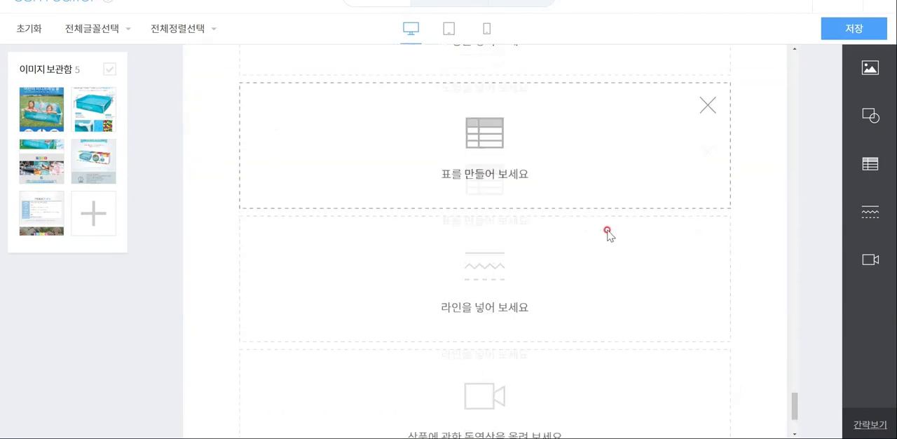
scroll(608, 232, up, 5)
click(854, 28)
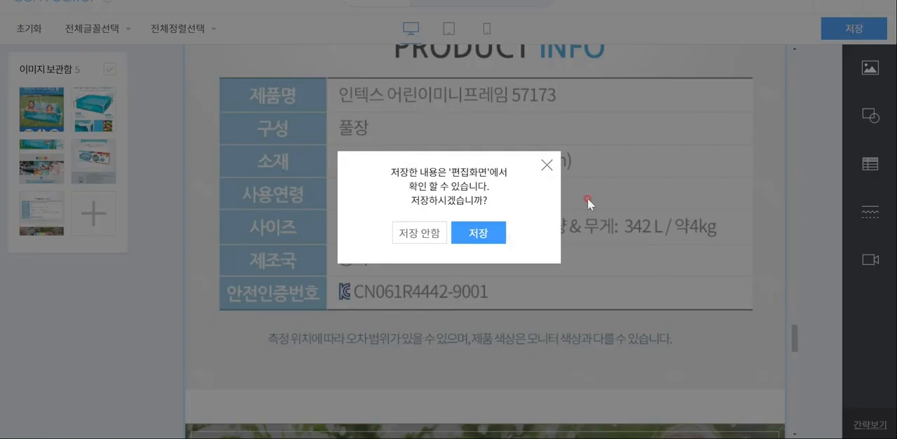
click(481, 230)
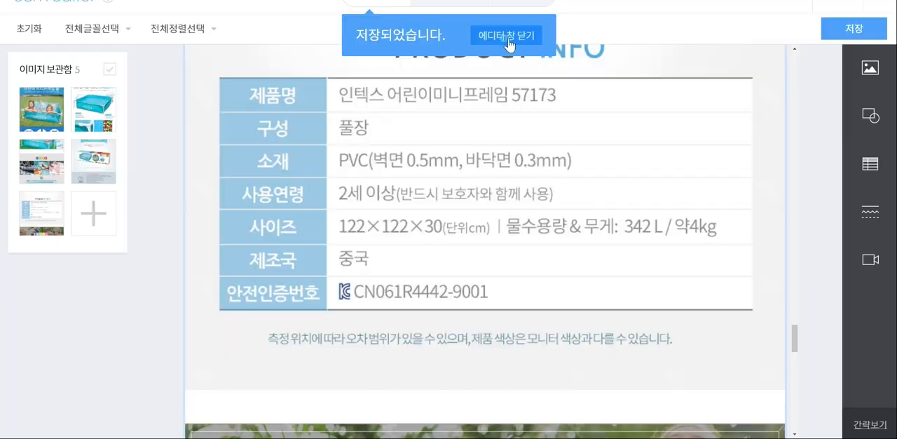
click(505, 34)
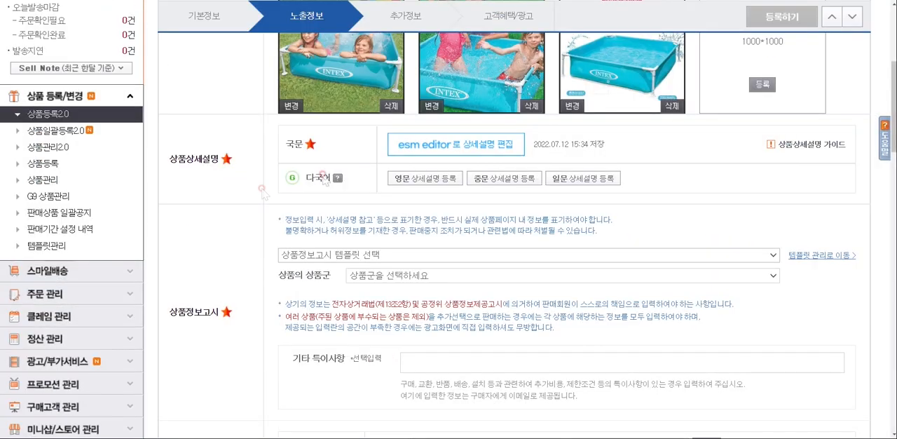
Reopen the 국문 상세설명 editor to view the ESM 이미지 호스팅 image source, then close it
click(457, 145)
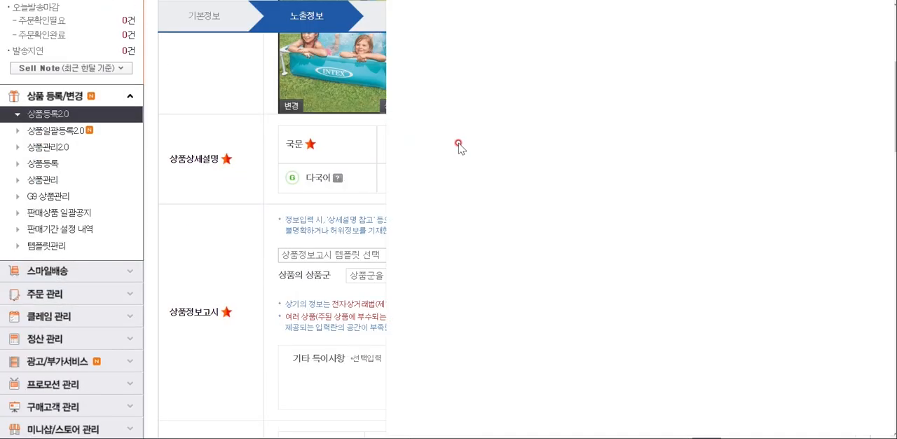
click(424, 120)
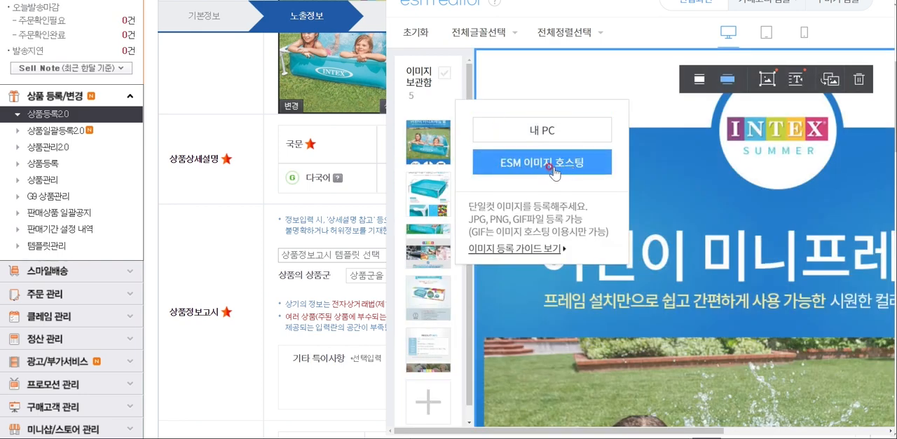
click(550, 167)
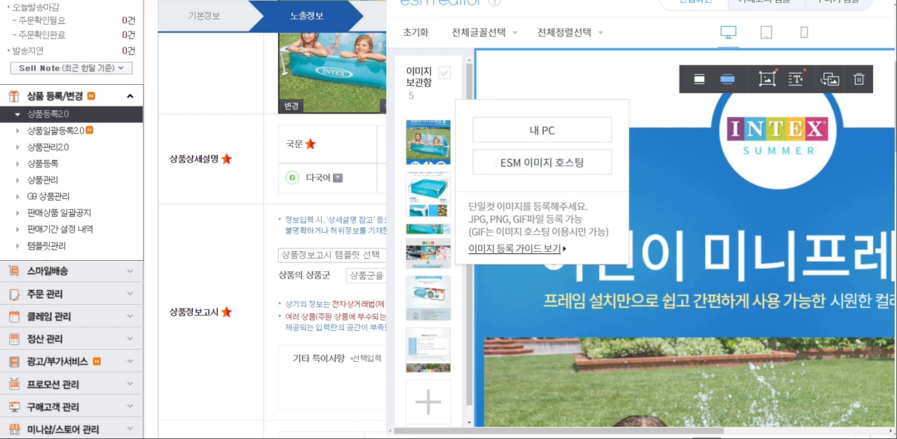
drag(630, 0, 548, 7)
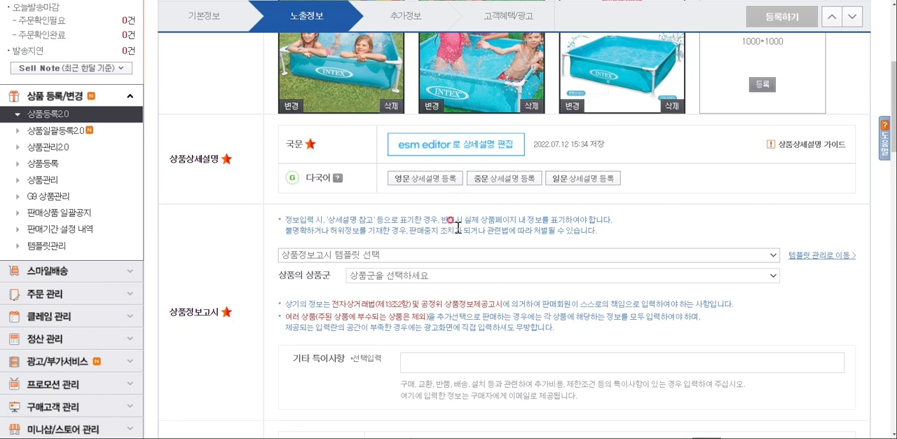
Set the 상품의 상품군 under 상품정보고시 to 기타
scroll(460, 212, down, 1)
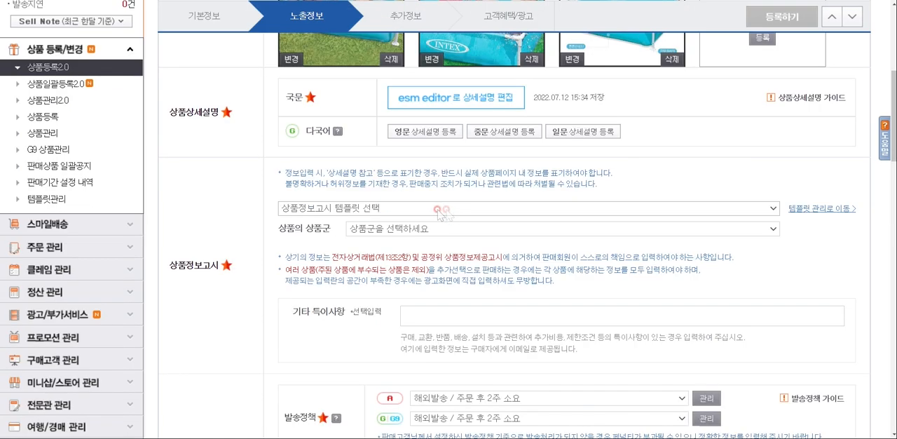
click(388, 212)
click(391, 221)
click(392, 229)
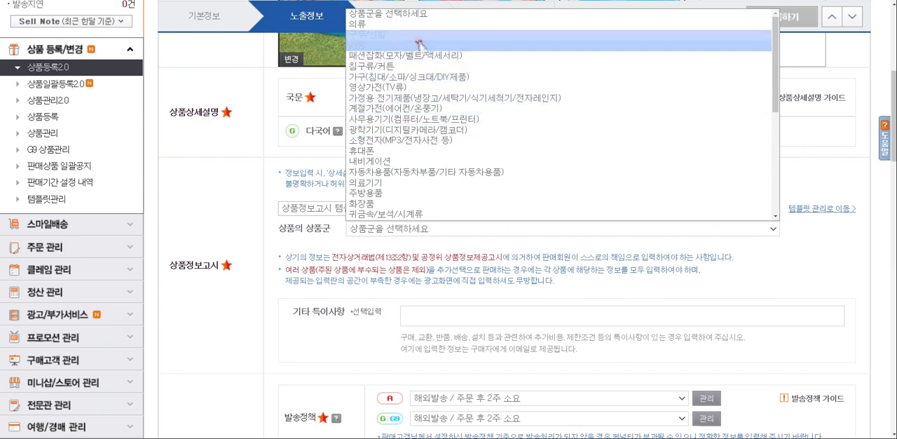
scroll(428, 128, down, 6)
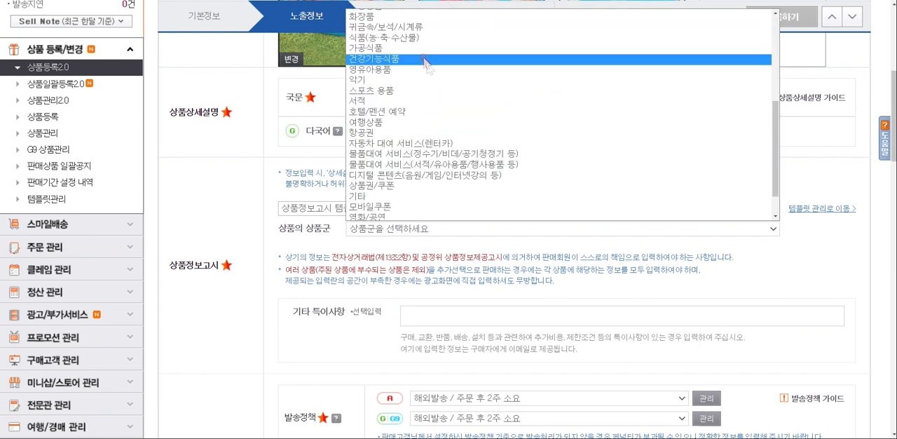
click(434, 198)
scroll(429, 203, down, 2)
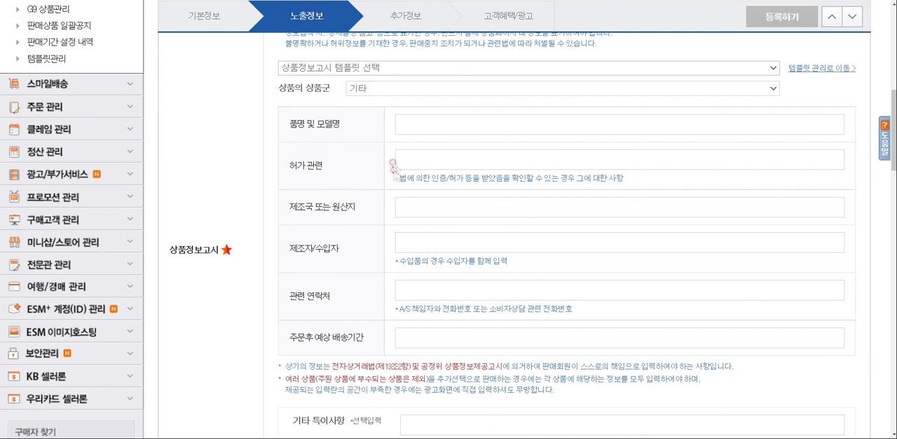
click(410, 91)
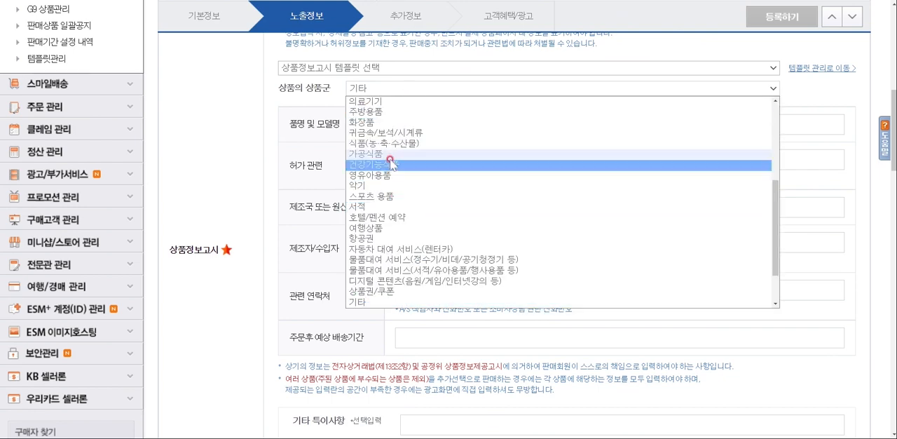
scroll(378, 224, down, 2)
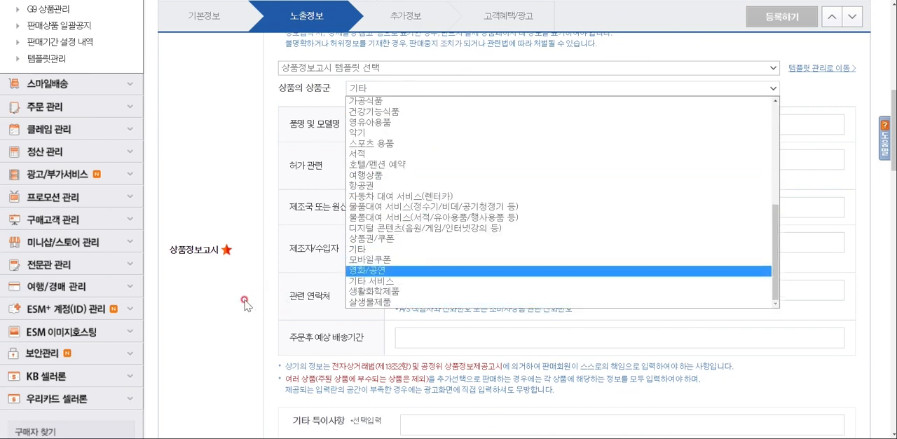
click(358, 249)
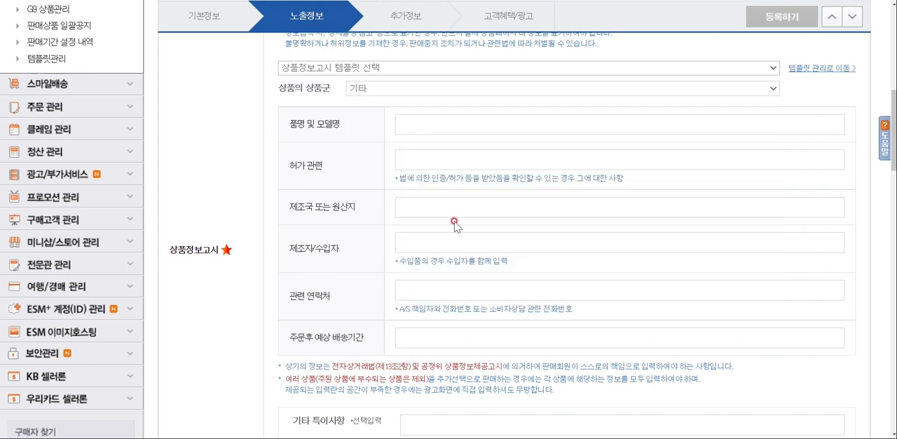
Copy the product name 인덱스풀장 유아 아기 어린이물놀이장 미니풀장 from the other window into 품명 및 모델명 without a trailing line break
key(alt+Tab)
click(357, 117)
click(291, 116)
key(ctrl+c)
key(alt+Tab)
click(400, 124)
key(ctrl+v)
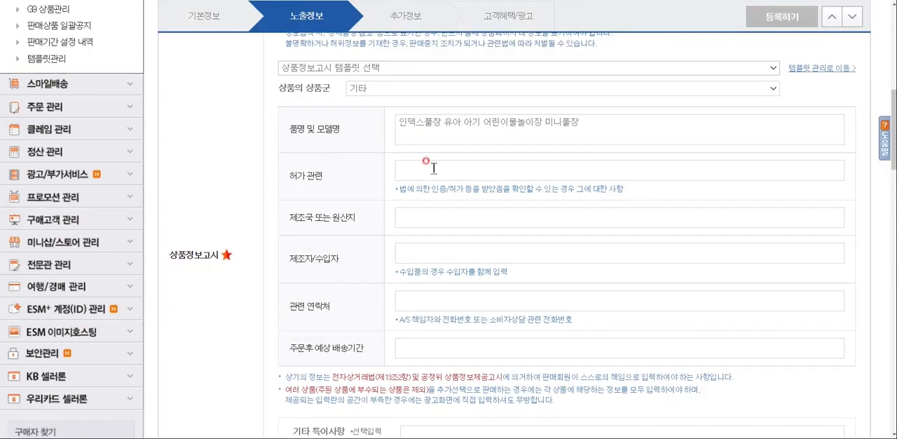
click(420, 138)
key(BackSpace)
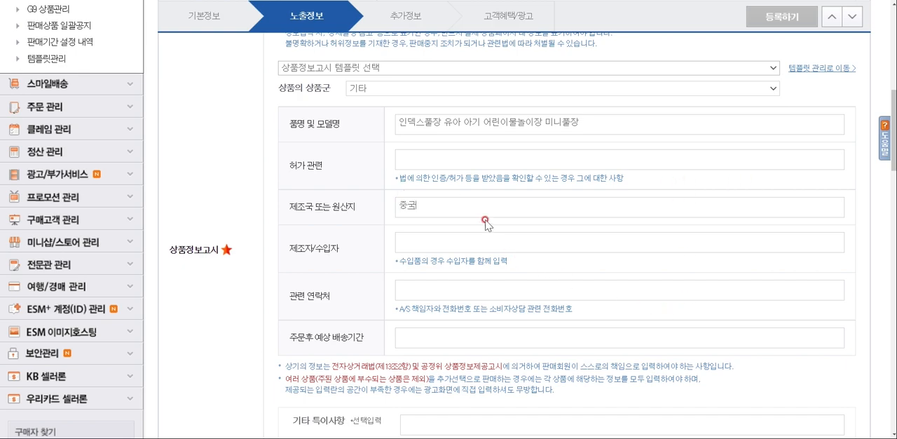
Fill in the 상품정보고시 fields: 제조국 또는 원산지 중국, 제조자/수입자 인텍스 and 주문후 예상 배송기간 주문 확인 후 영업일 기준
click(455, 244)
text(예텍스)
scroll(455, 244, down, 1)
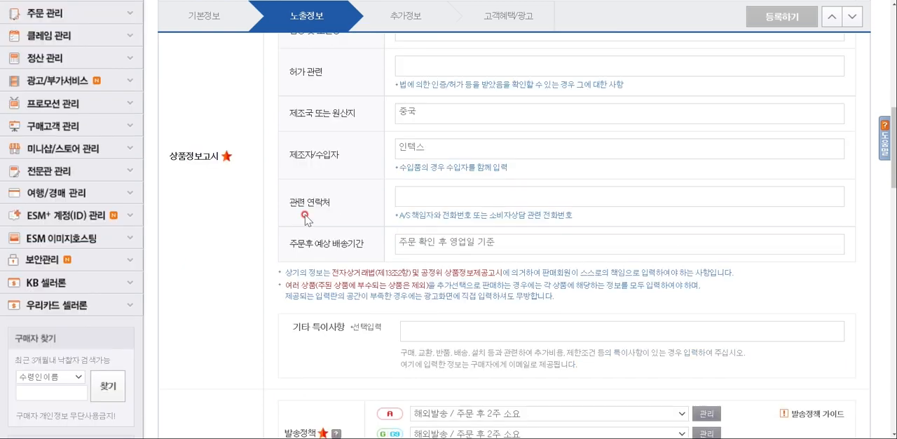
Complete the 주문후 예상 배송기간 field so it reads 주문 확인 후 영업일 기준 2~3일 소요
click(435, 197)
scroll(438, 199, down, 1)
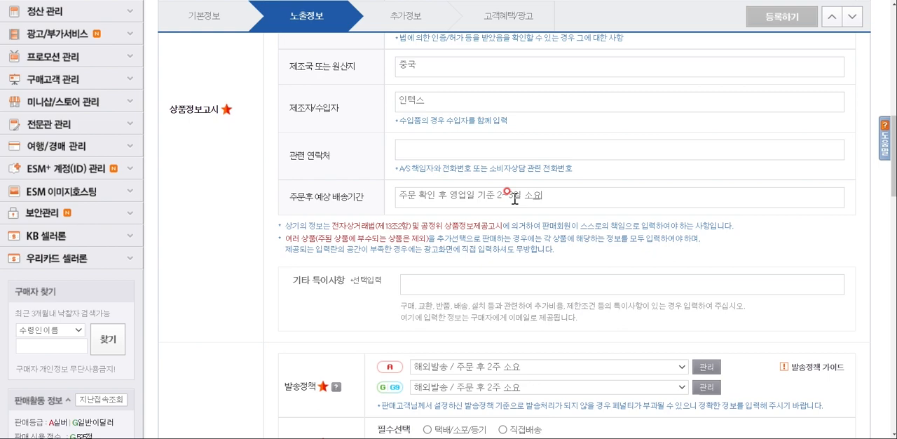
click(538, 221)
scroll(541, 225, down, 1)
click(467, 147)
click(490, 149)
click(531, 171)
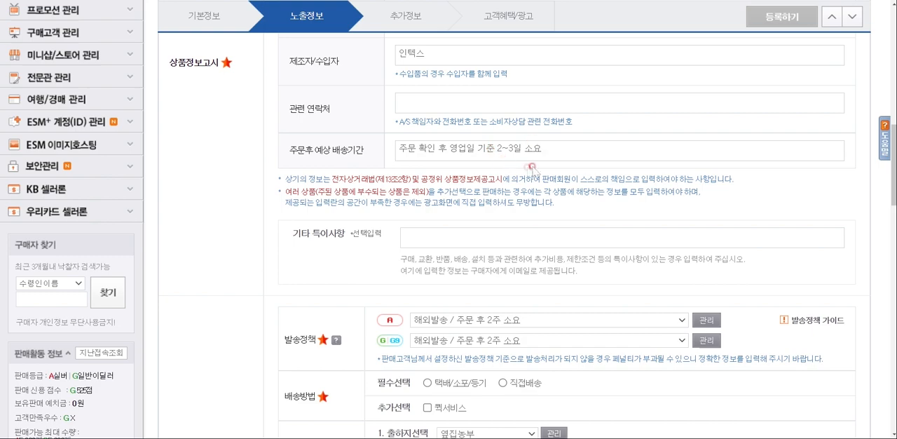
scroll(538, 179, down, 3)
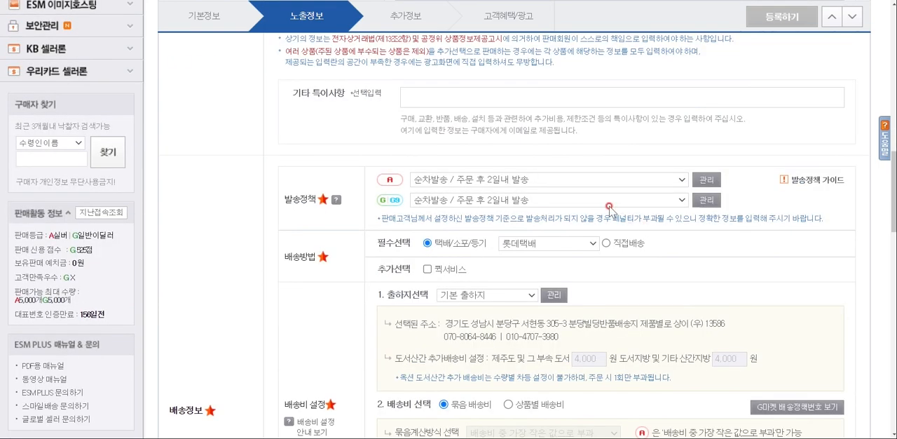
click(414, 208)
click(385, 184)
click(520, 183)
click(678, 199)
click(564, 180)
Open the Auction 발송정책 management window at full size and start a new policy of type 순차발송
click(707, 181)
click(863, 128)
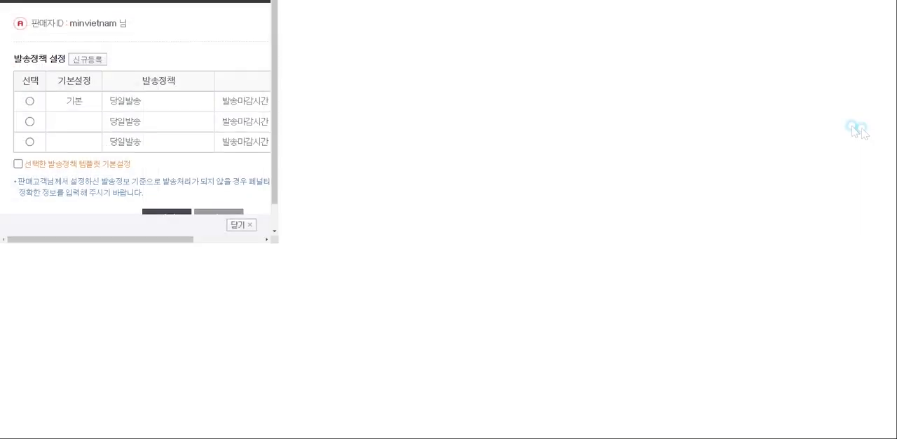
click(346, 59)
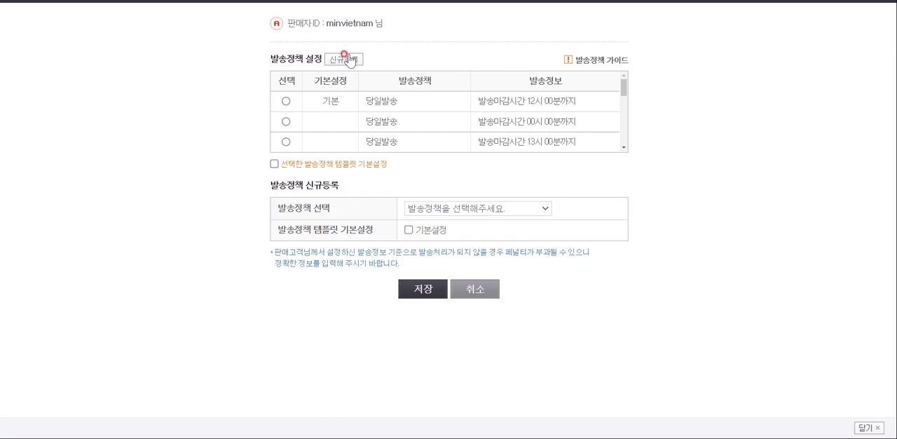
click(482, 208)
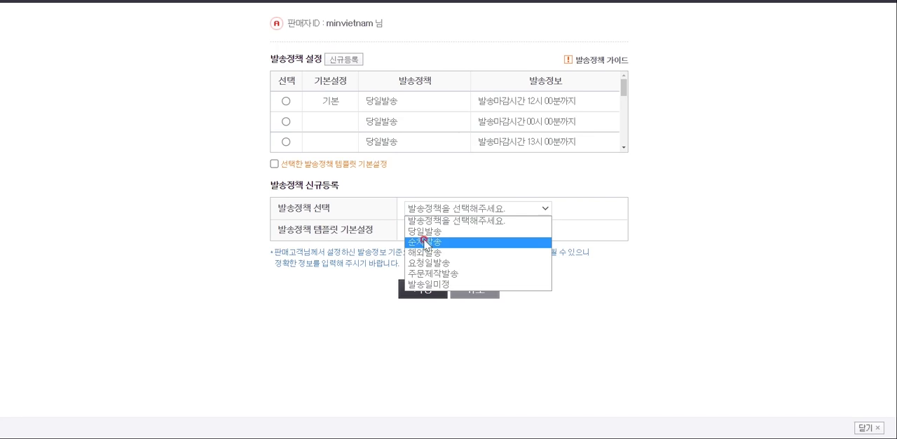
click(429, 242)
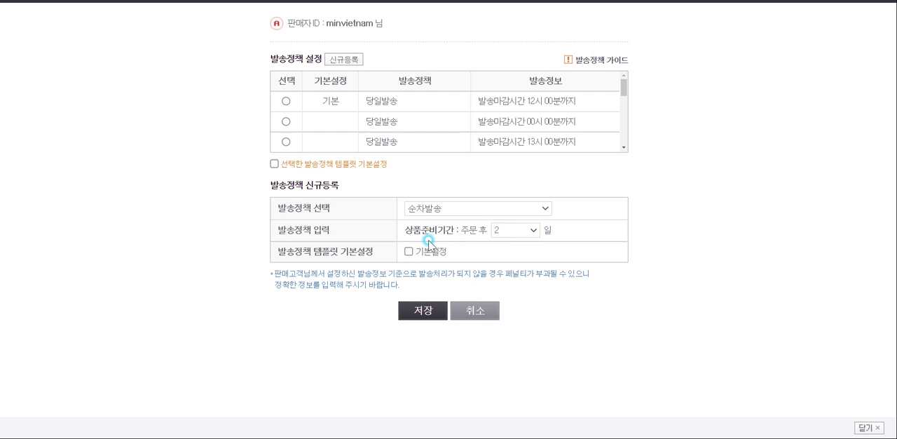
Try to save the Auction 순차발송 policy with a 2-day 상품준비기간 as 기본설정, and cancel the registration
click(515, 233)
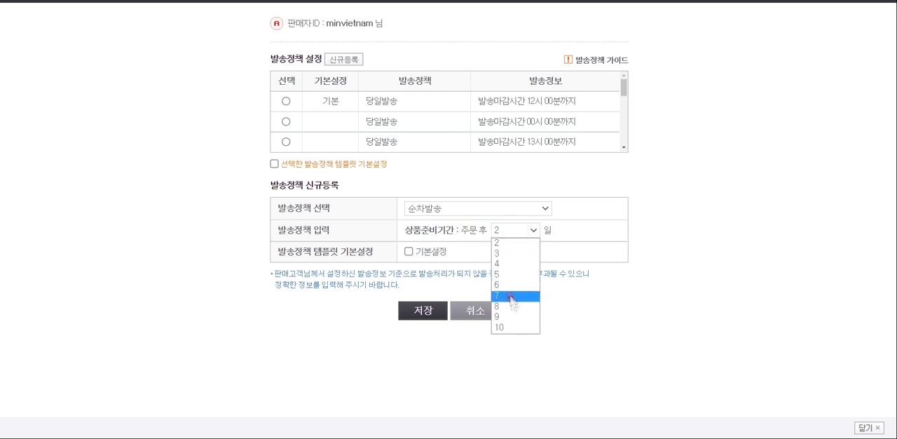
click(580, 249)
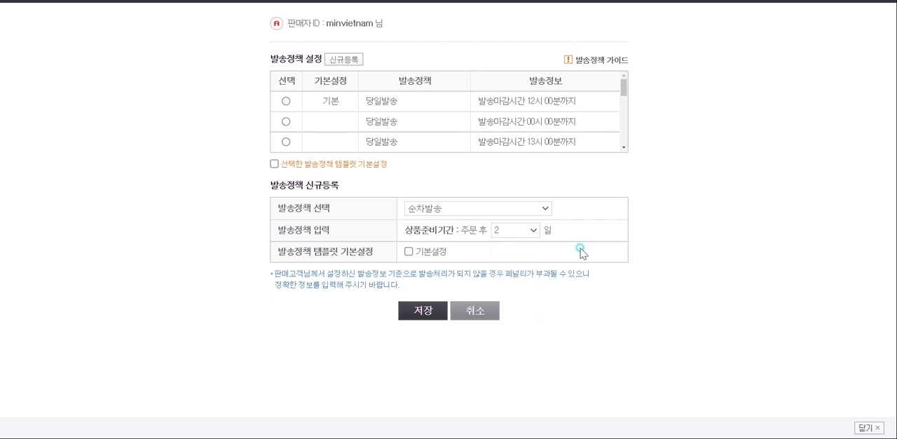
click(522, 230)
click(508, 245)
click(408, 250)
click(419, 319)
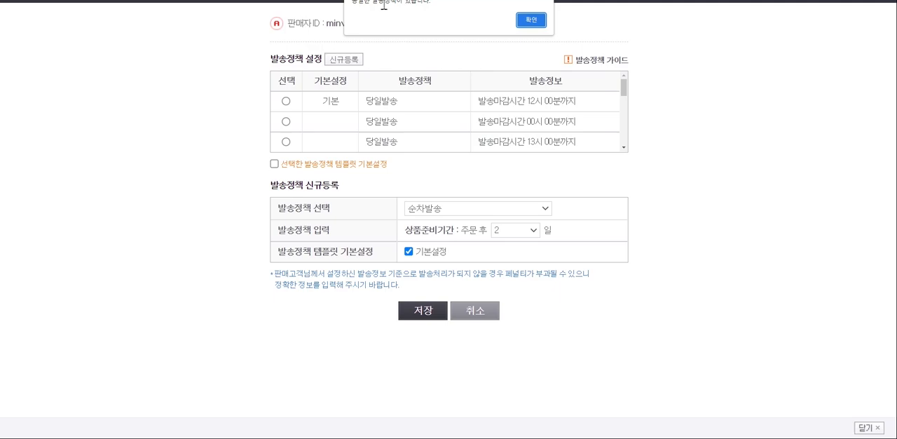
click(473, 308)
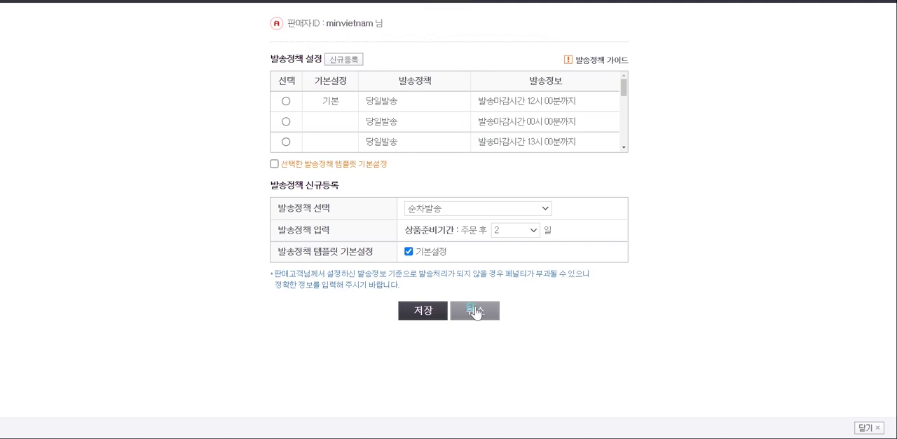
Open the Gmarket 발송정책 management window and start a new 당일발송 policy with 발송마감시간 12시 00분
click(708, 200)
click(848, 127)
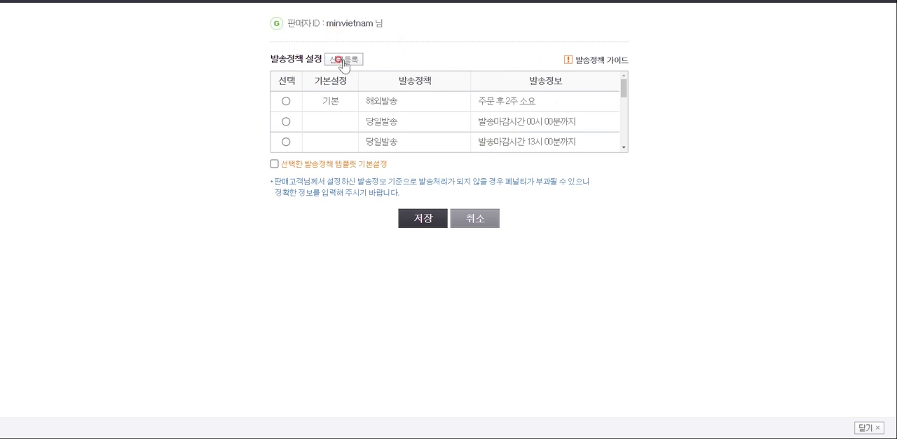
click(338, 60)
click(474, 208)
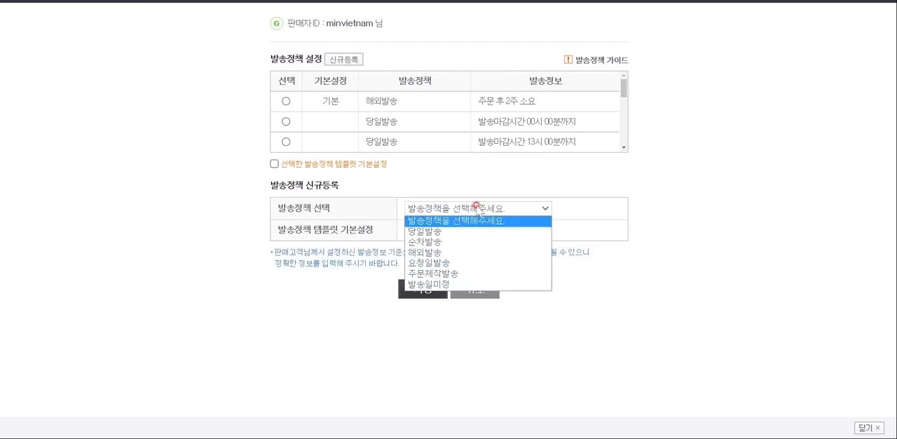
click(446, 232)
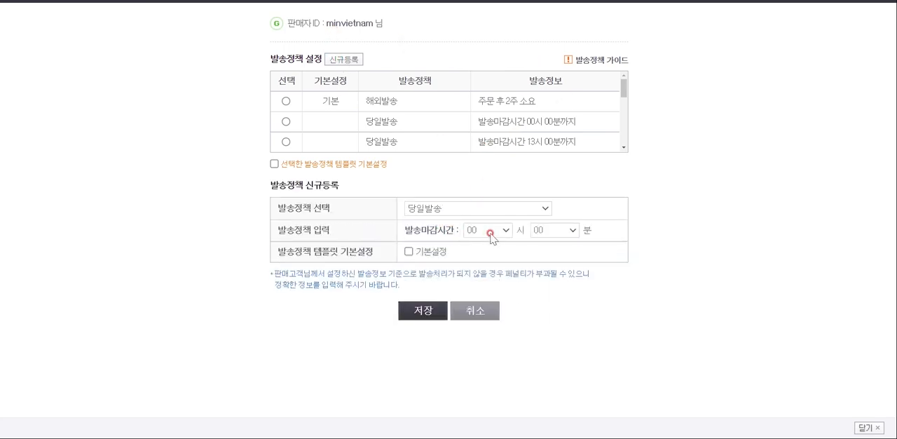
click(495, 233)
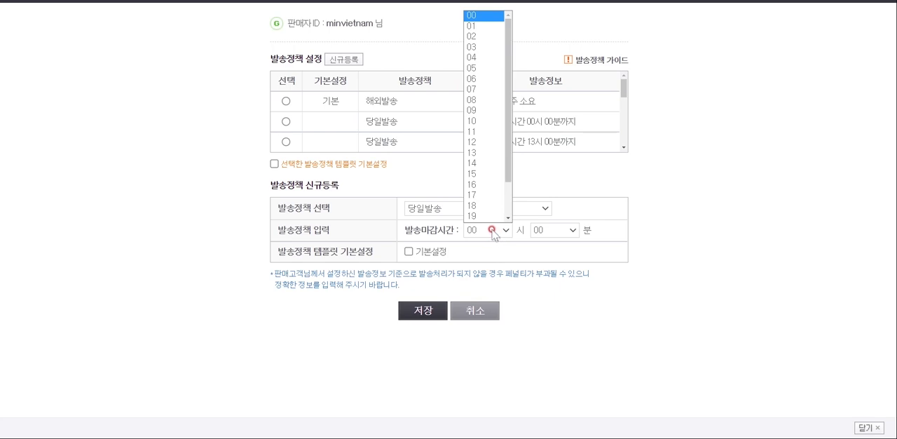
click(479, 151)
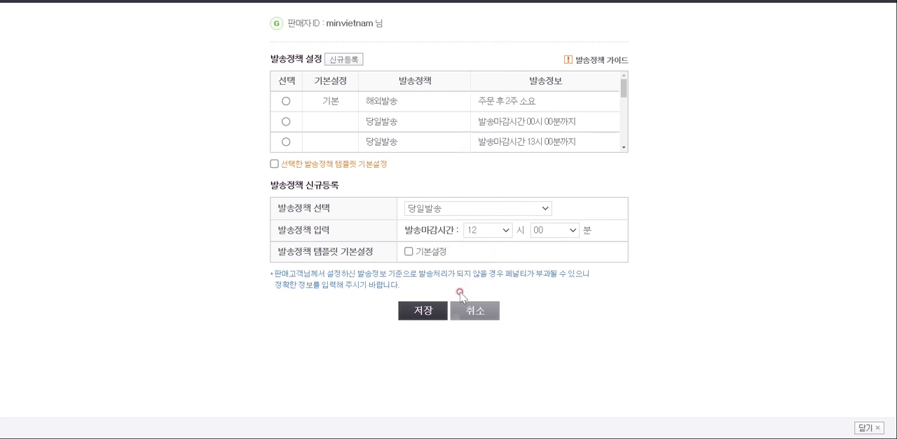
Switch the new Gmarket policy to 순차발송 with a 2-day 상품준비기간 and try to save it as 기본설정
click(466, 207)
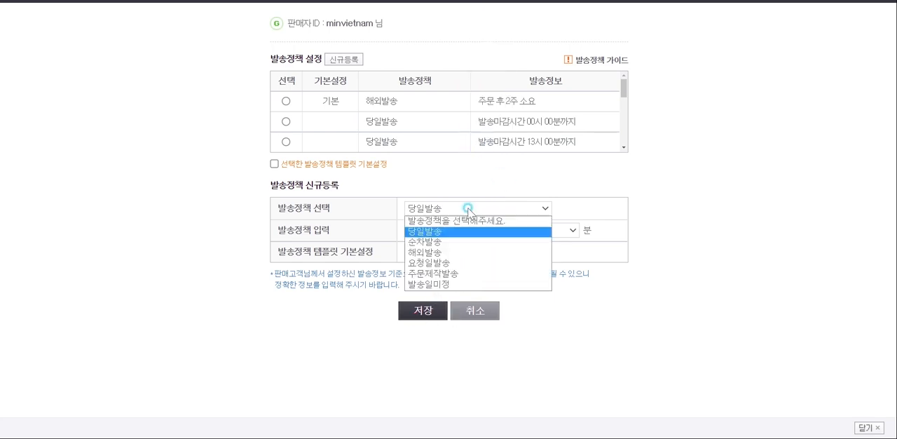
click(452, 240)
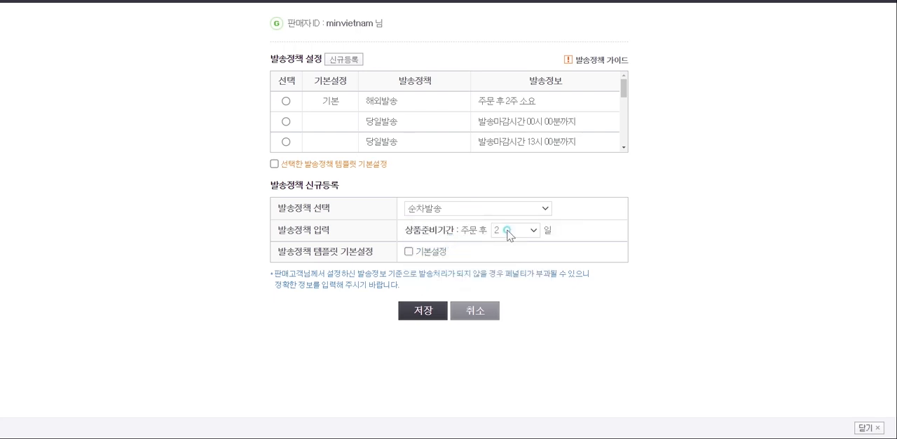
click(410, 252)
click(440, 307)
Examine the 당일발송, 순차발송, 해외발송 and 주문제작발송 choices offered for the Auction 발송정책 without changing the selection
click(448, 181)
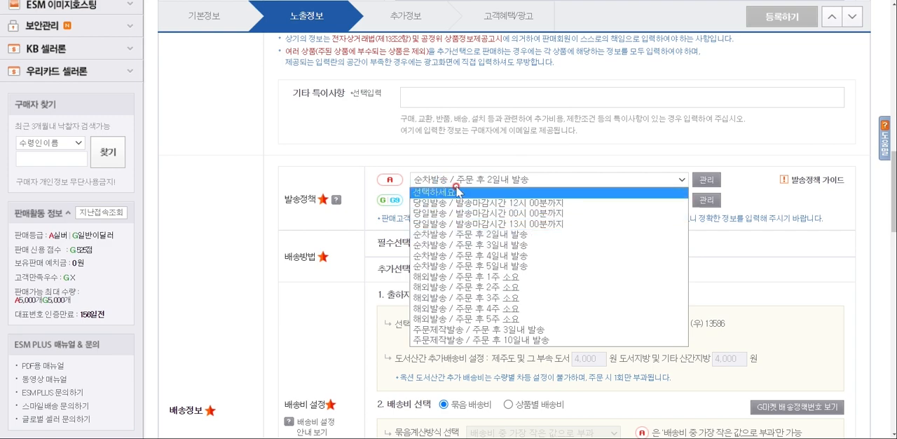
click(504, 157)
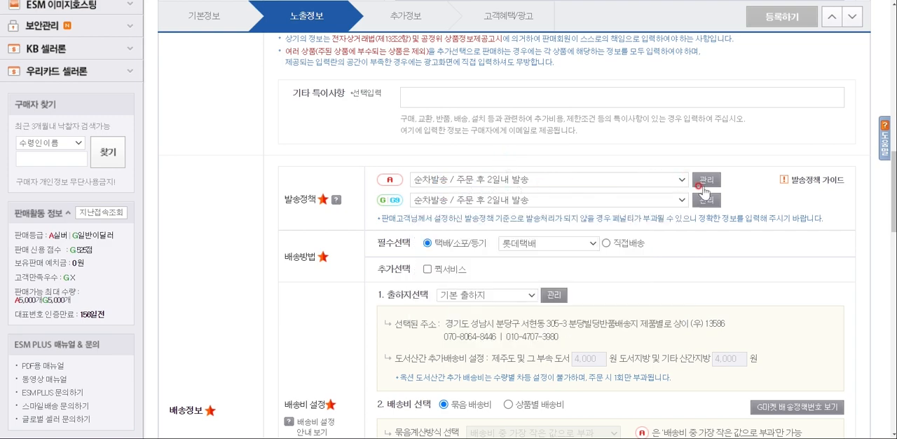
click(544, 181)
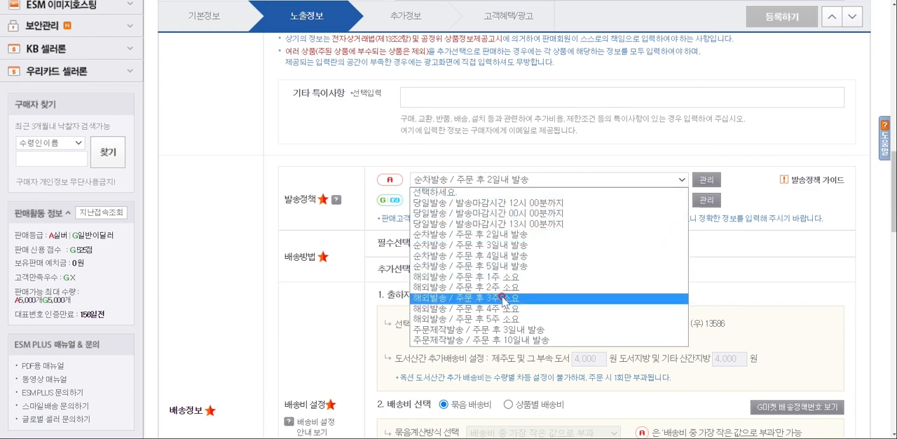
click(543, 155)
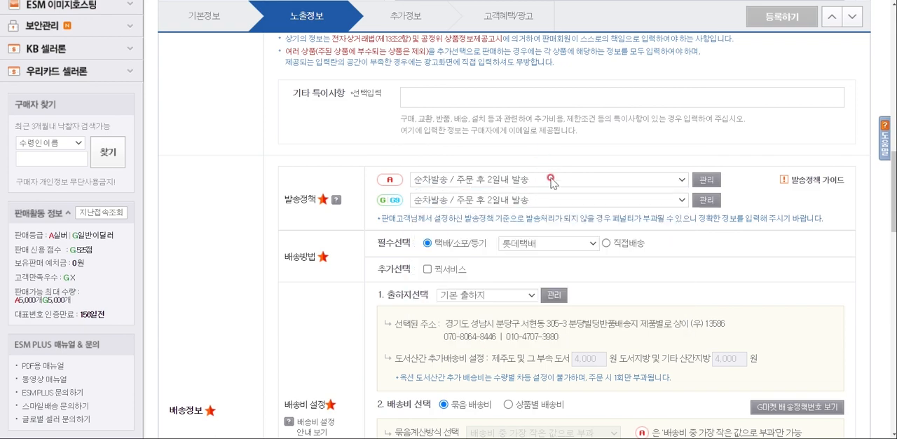
click(553, 180)
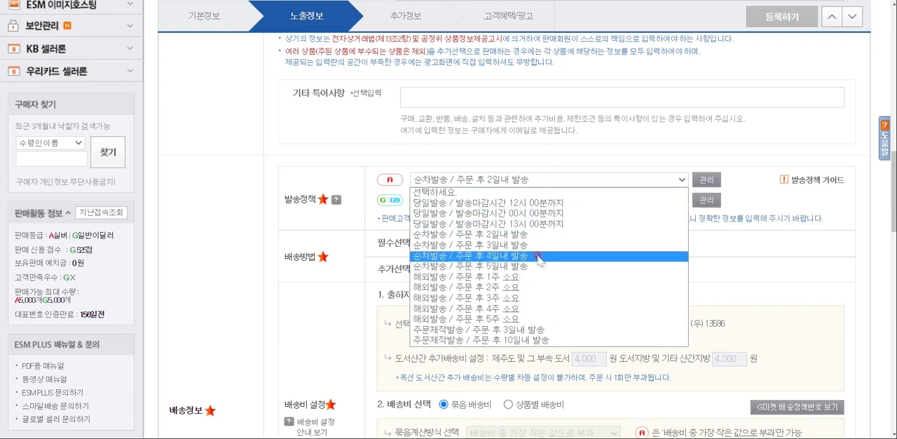
click(557, 161)
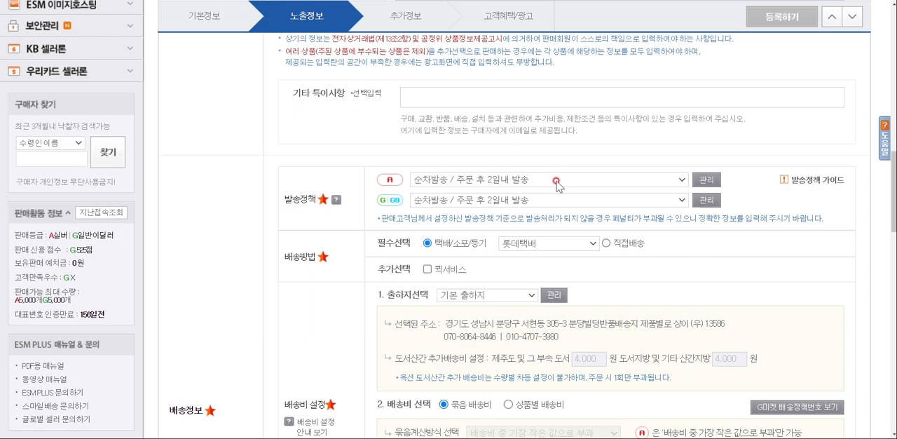
Set the 발송정책 to 당일발송 with 발송마감시간 12시 00분 for Auction and 13시 00분 for Gmarket
click(557, 181)
click(546, 190)
click(545, 200)
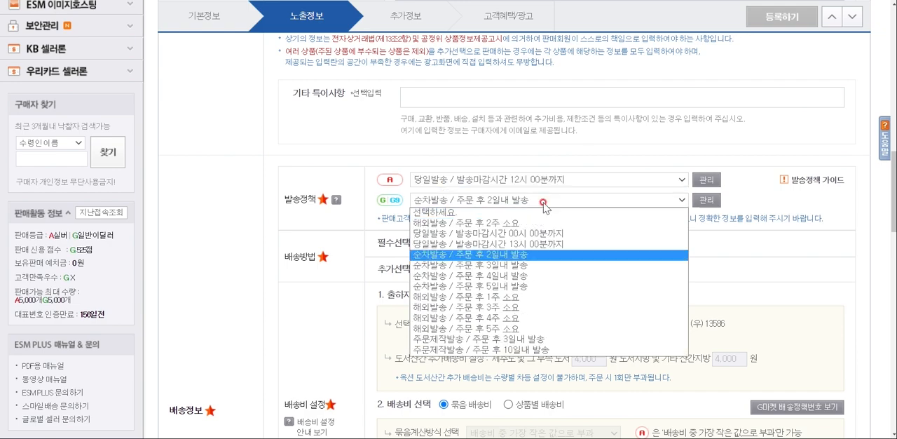
click(551, 244)
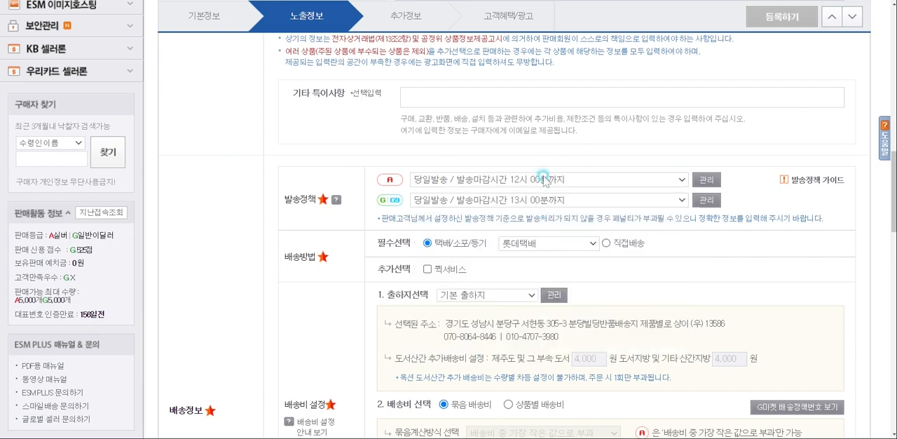
Set the shipping fee to 상품별 배송비 and make it 유료 at 3,000원
scroll(543, 160, down, 2)
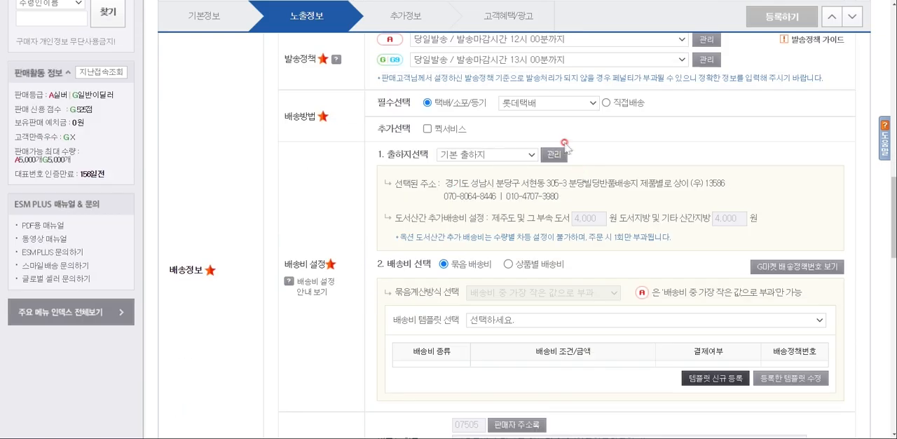
click(531, 104)
click(530, 104)
scroll(553, 158, down, 2)
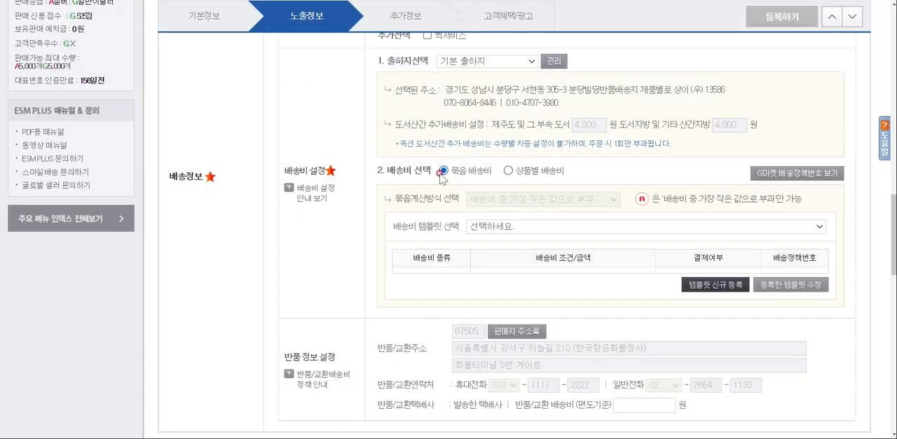
click(510, 172)
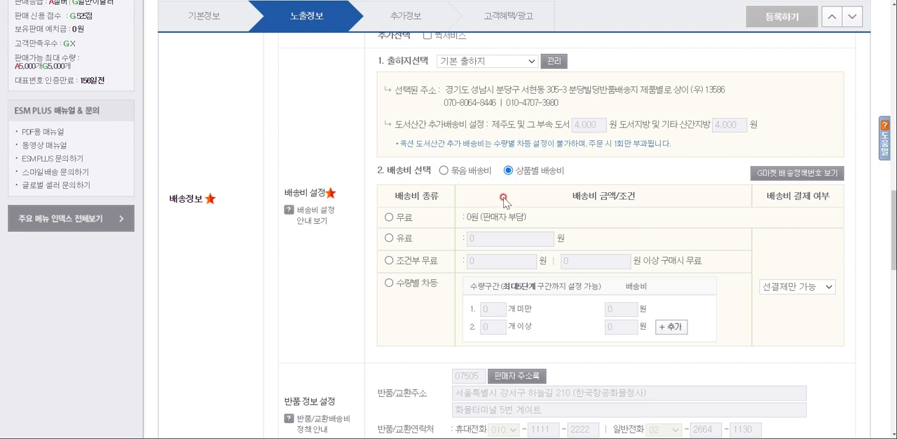
click(389, 238)
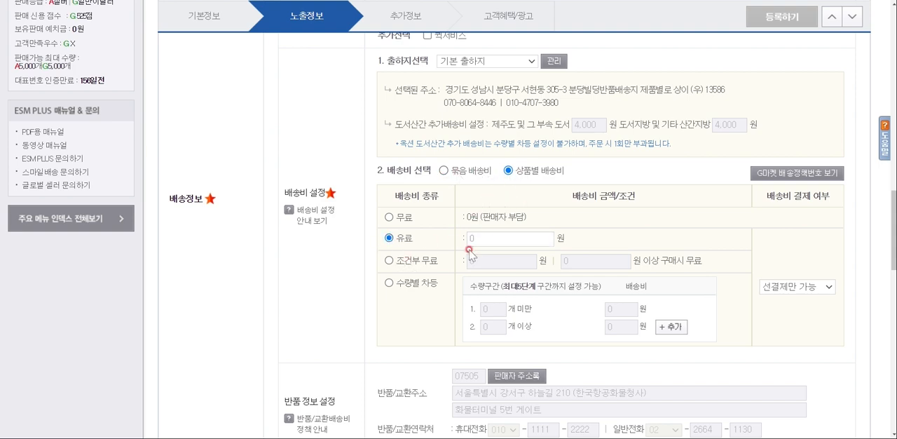
text(3000)
click(464, 189)
Review the other 배송비 종류 options and the 반품/교환 address, contact and delivery fee fields under 반품 정보 설정
scroll(531, 196, down, 1)
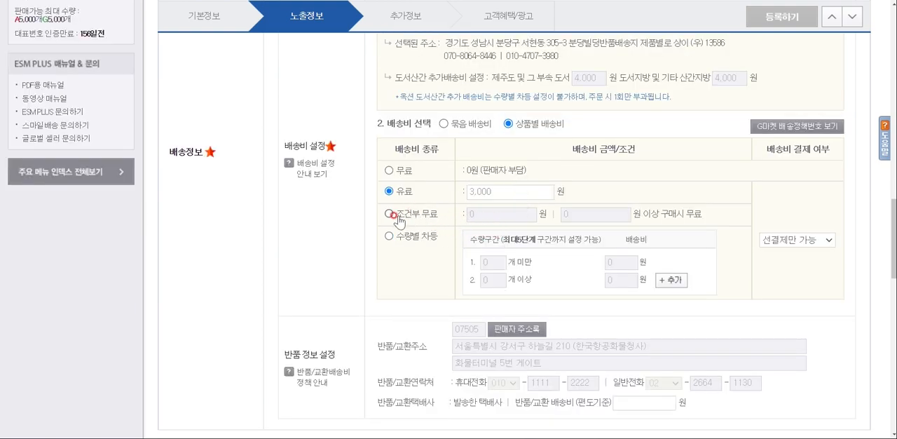
scroll(417, 218, down, 2)
scroll(452, 210, down, 2)
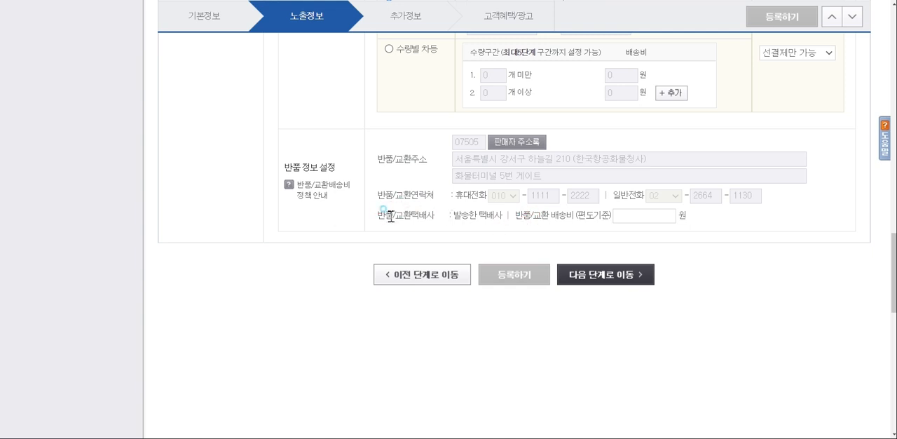
drag(392, 216, 443, 220)
click(589, 227)
click(622, 219)
click(643, 195)
click(700, 275)
Proceed to the 추가정보 stage and review its fields from 판매자관리코드 through 사이트 부담 지원할인
click(620, 277)
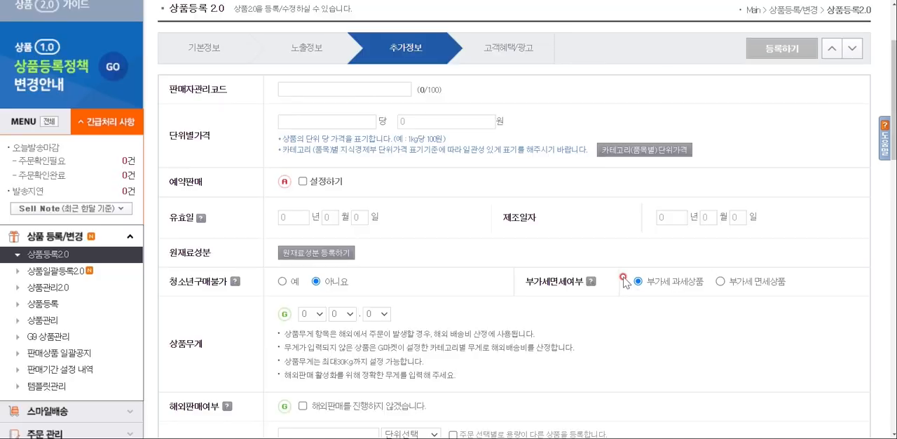
click(327, 86)
scroll(322, 135, down, 1)
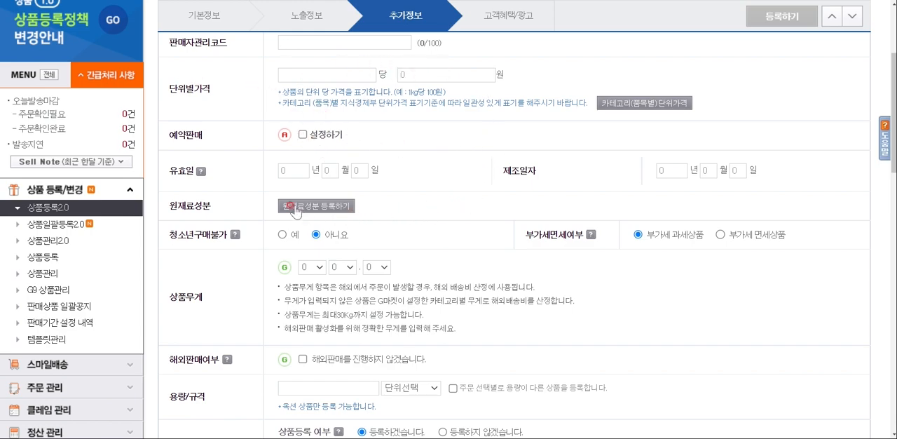
scroll(497, 190, down, 2)
scroll(494, 189, down, 2)
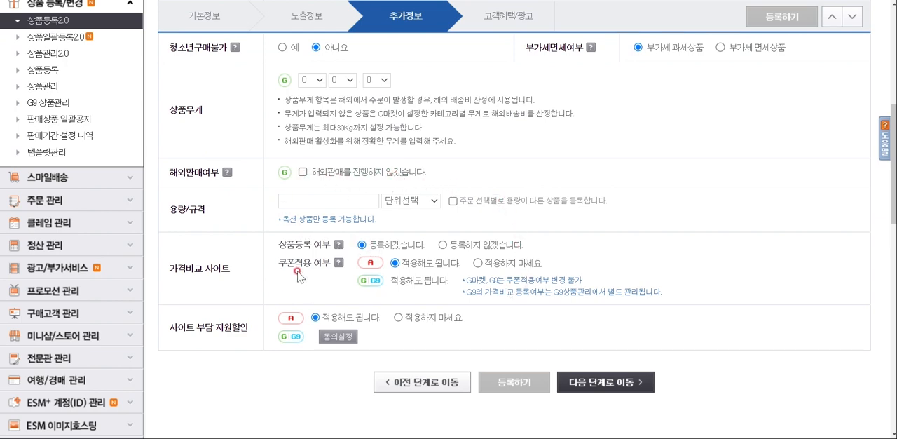
Review the 가격비교 사이트 options and set Auction's 쿠폰적용 여부 to 적용하지 마세요
drag(169, 267, 244, 271)
click(262, 274)
scroll(265, 276, down, 1)
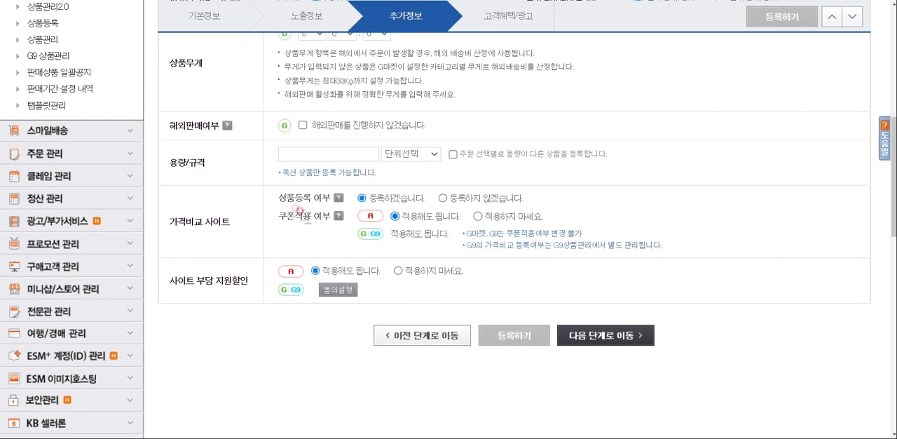
drag(281, 195, 319, 195)
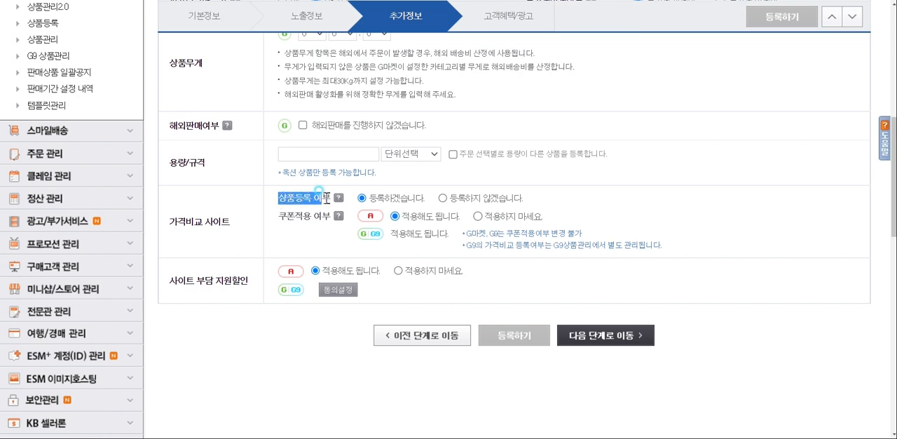
click(235, 225)
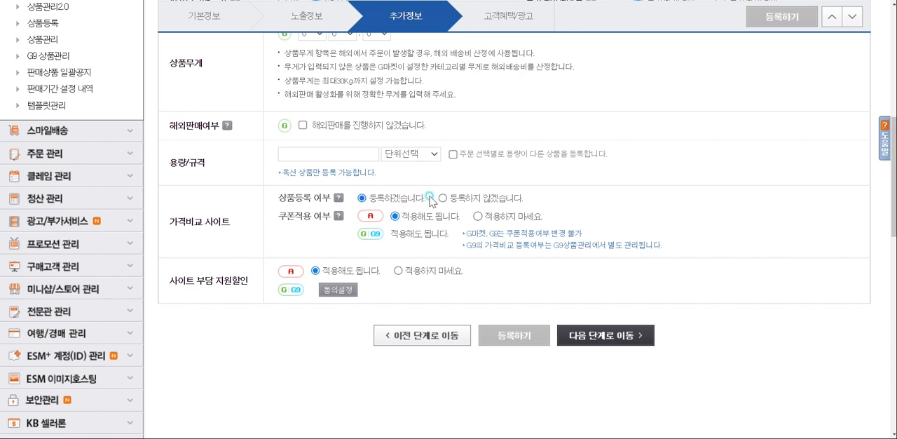
drag(277, 215, 323, 208)
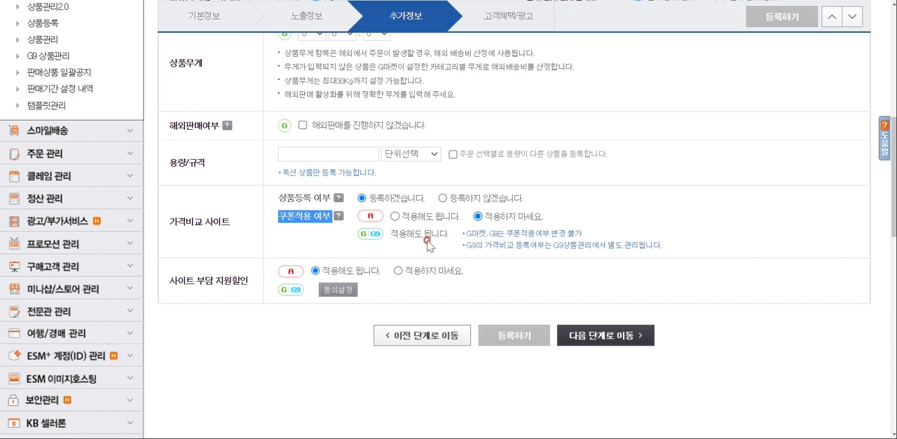
click(479, 216)
Review the 사이트 부담 지원할인 options for Auction, Gmarket and G9
drag(177, 285, 238, 282)
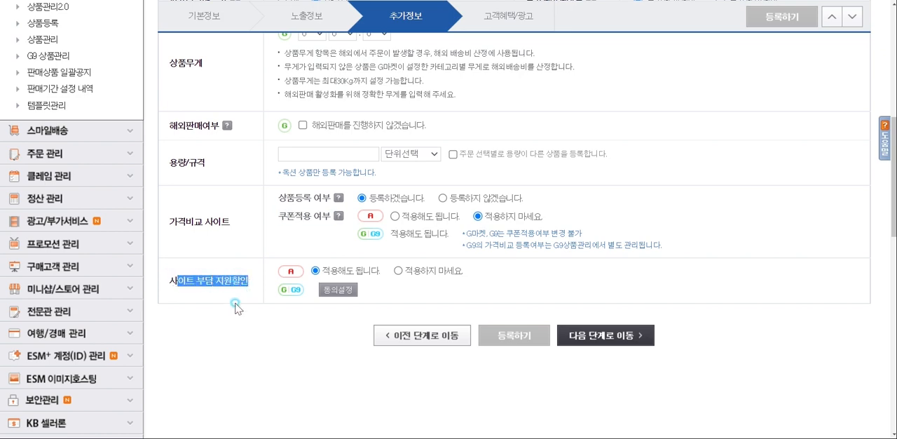
click(235, 296)
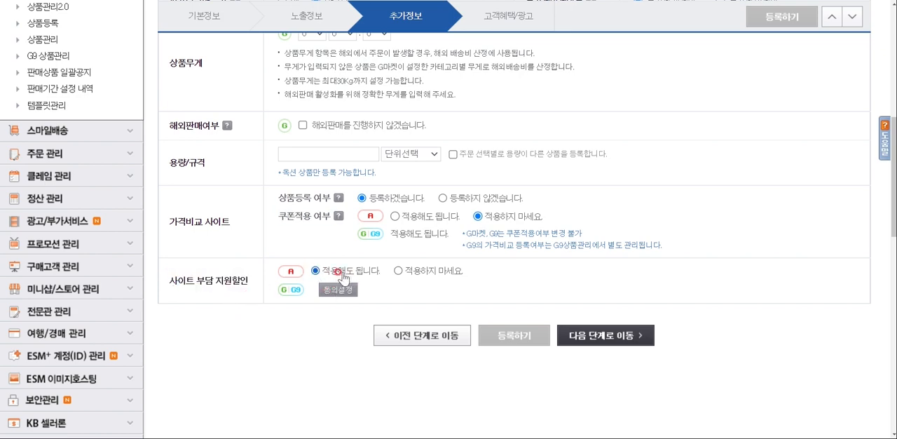
drag(175, 280, 245, 279)
click(249, 281)
scroll(251, 283, down, 1)
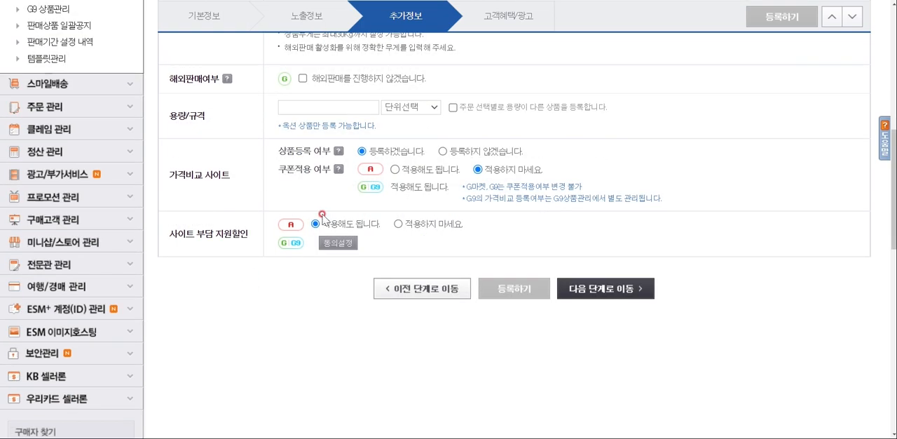
drag(199, 234, 246, 234)
click(222, 233)
click(248, 242)
drag(216, 233, 248, 234)
click(242, 233)
Proceed to the 고객혜택/광고 stage and review its benefit, 리스팅 부가서비스 and advertising options down to the final 등록하기
click(592, 287)
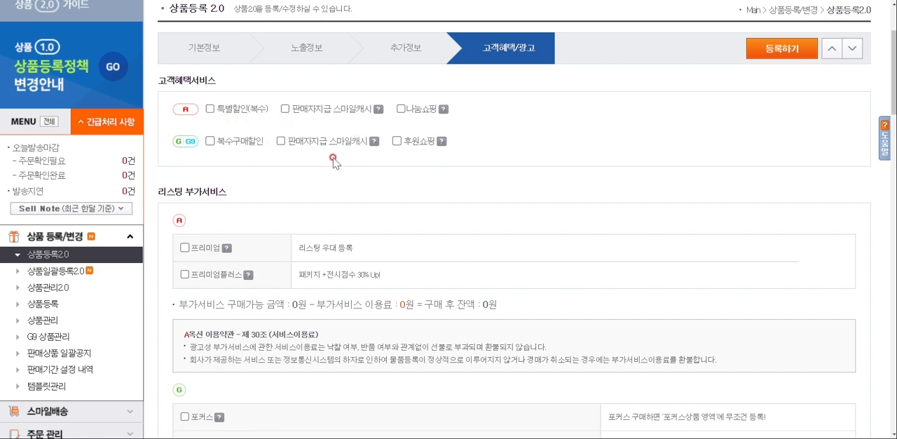
scroll(401, 156, down, 1)
scroll(339, 129, down, 1)
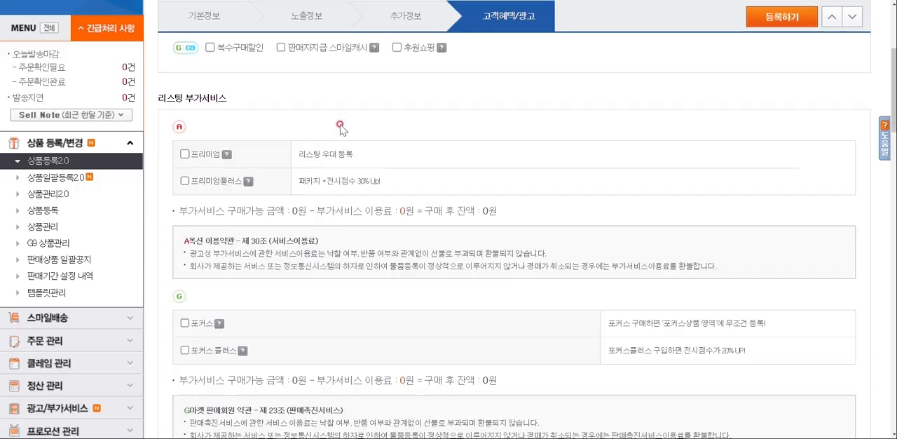
scroll(325, 125, down, 1)
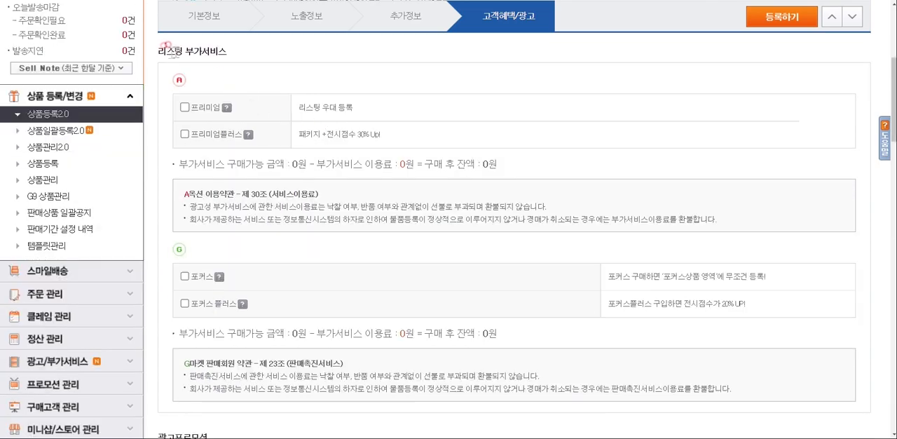
scroll(324, 125, down, 10)
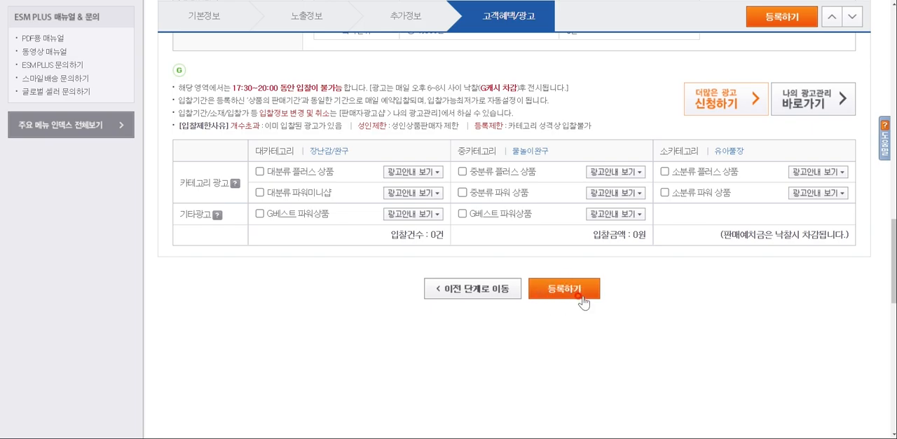
scroll(572, 289, up, 13)
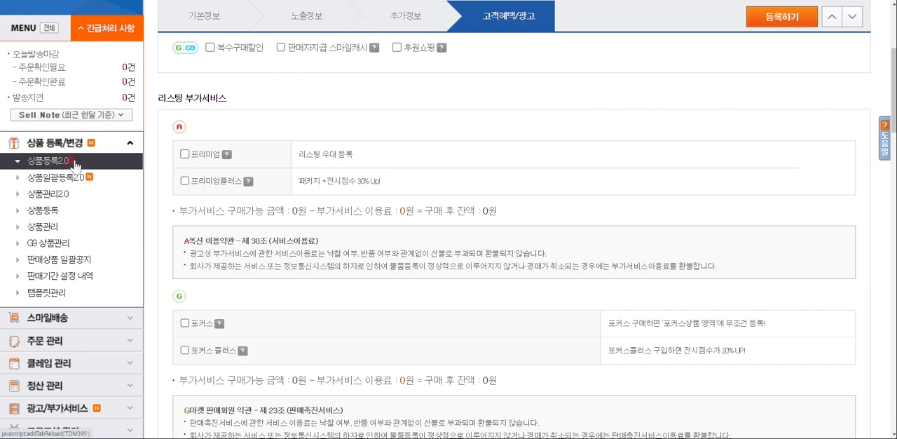
Open the version 1.0 상품등록 form and look over its market, seller ID and category fields
click(61, 214)
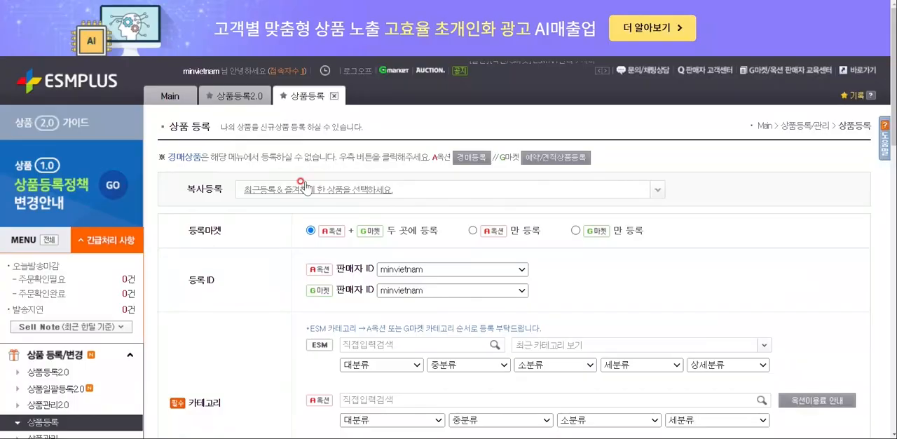
scroll(312, 182, down, 1)
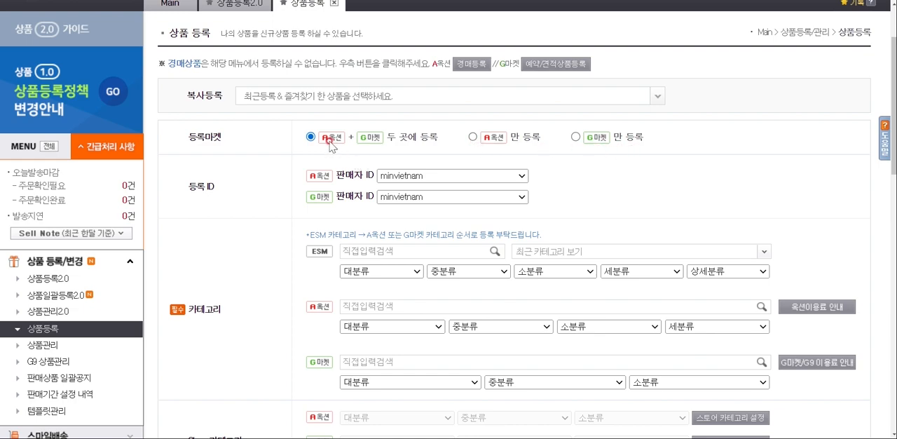
scroll(373, 145, down, 1)
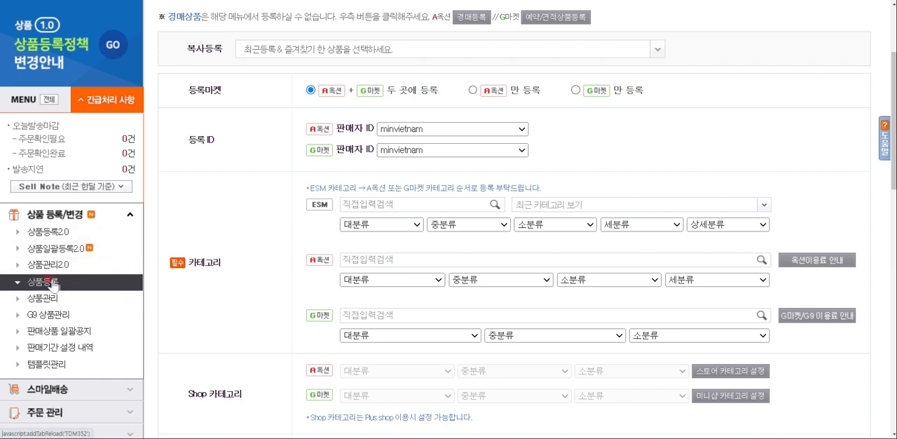
click(46, 232)
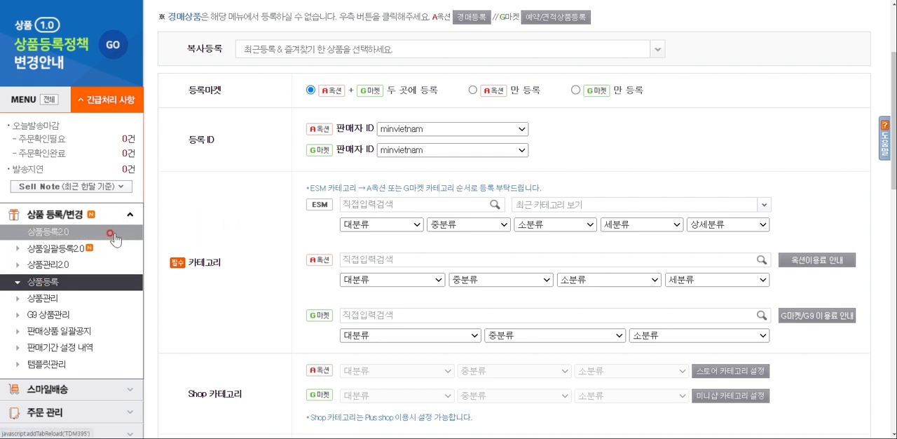
click(54, 234)
click(75, 233)
click(56, 281)
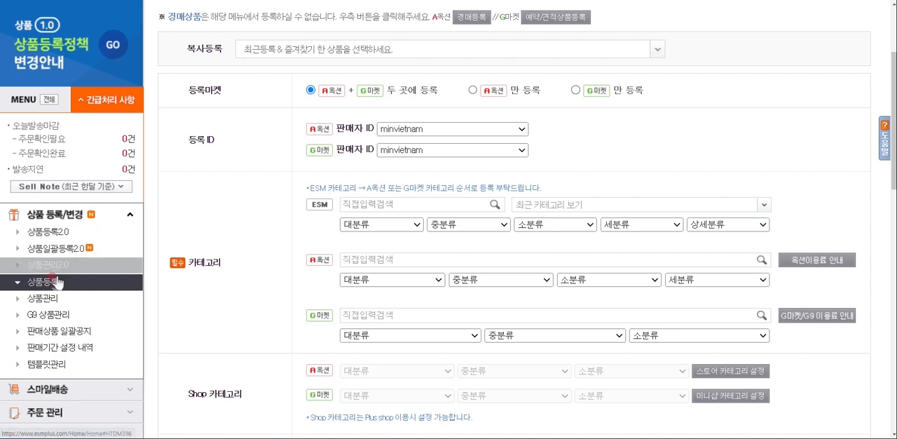
click(57, 235)
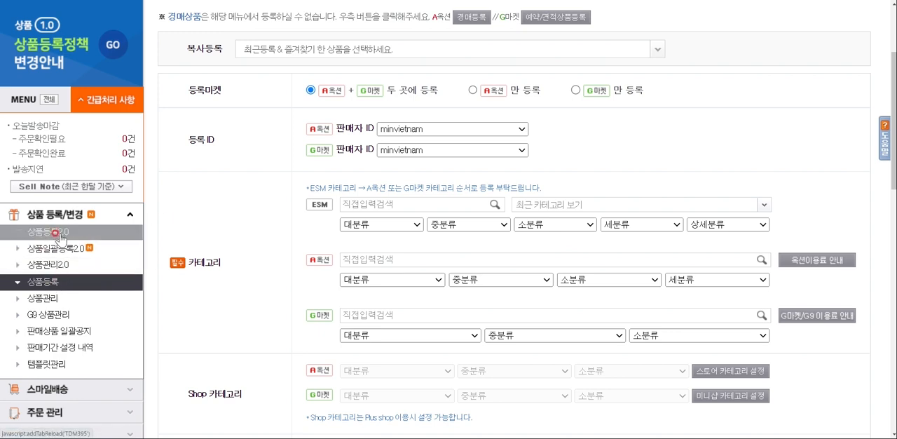
click(67, 283)
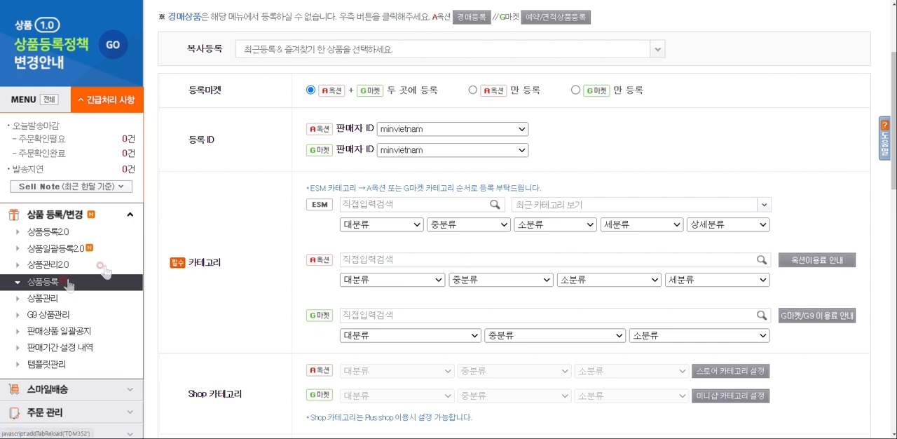
click(309, 208)
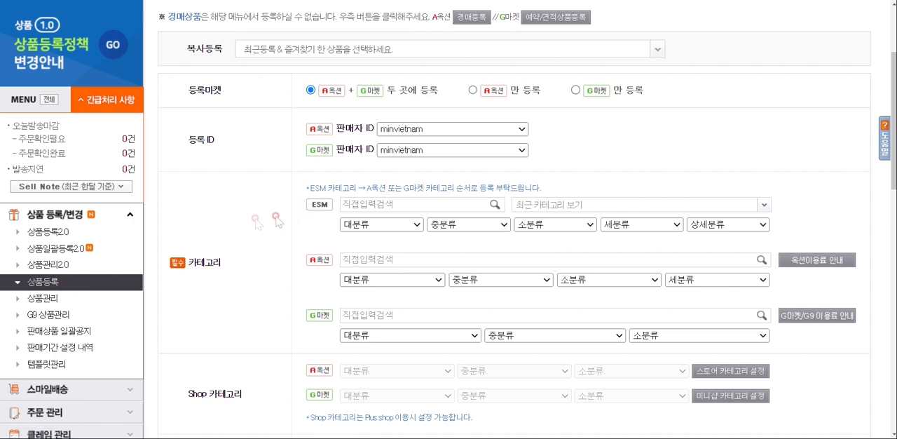
click(58, 230)
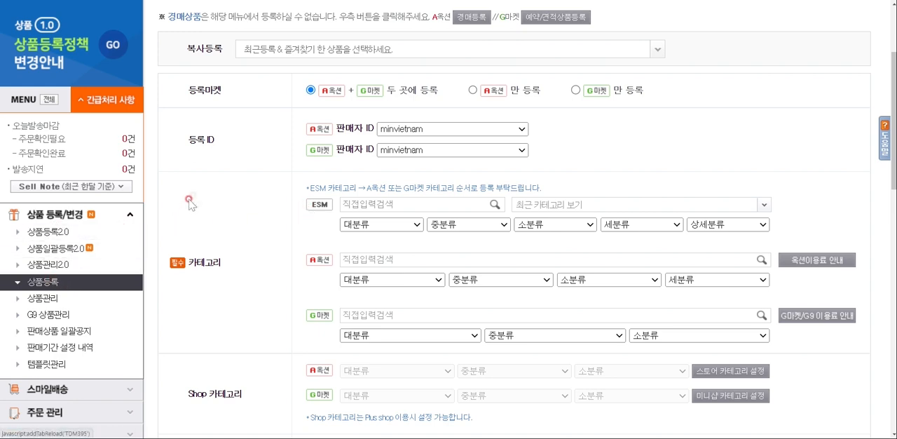
Search for 유아풀장 and assign it as the category for ESM, Auction and Gmarket under 물놀이완구
scroll(263, 165, down, 2)
click(374, 111)
text(이)
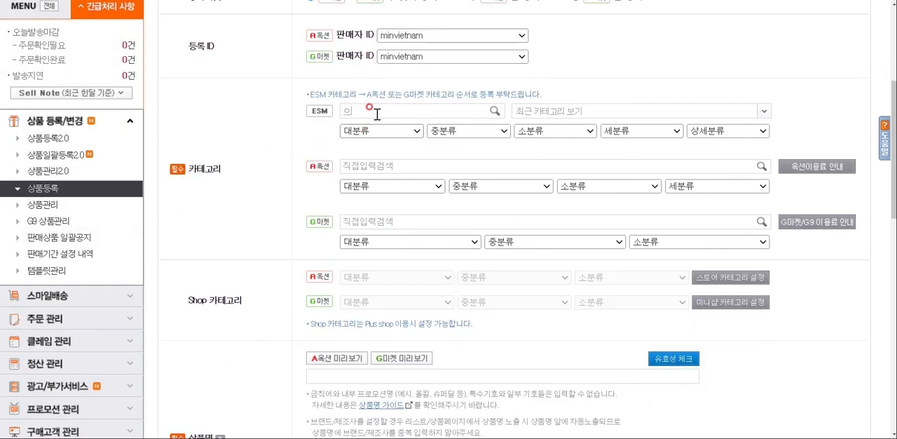
click(377, 129)
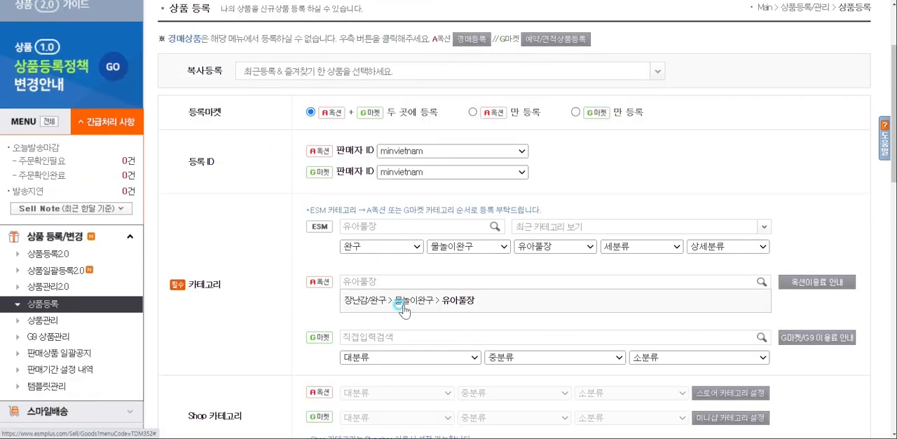
click(391, 344)
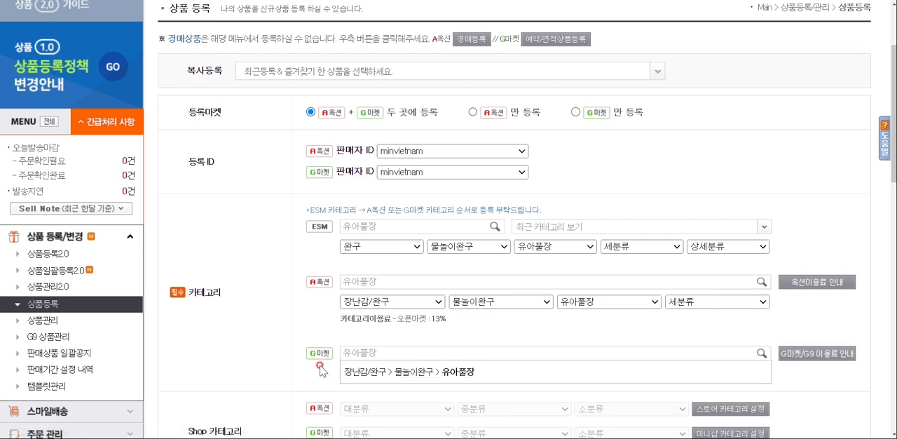
click(379, 374)
Copy the title "인덱스풀장 유아 아기 어린이물놀이장 미니풀장" from cell G4 of the Excel keyword sheet into the 상품명 field
scroll(389, 343, down, 5)
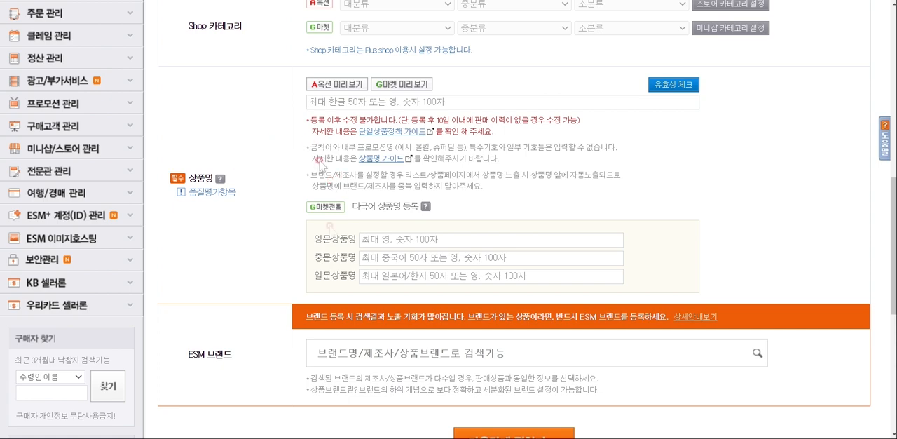
key(alt+Tab)
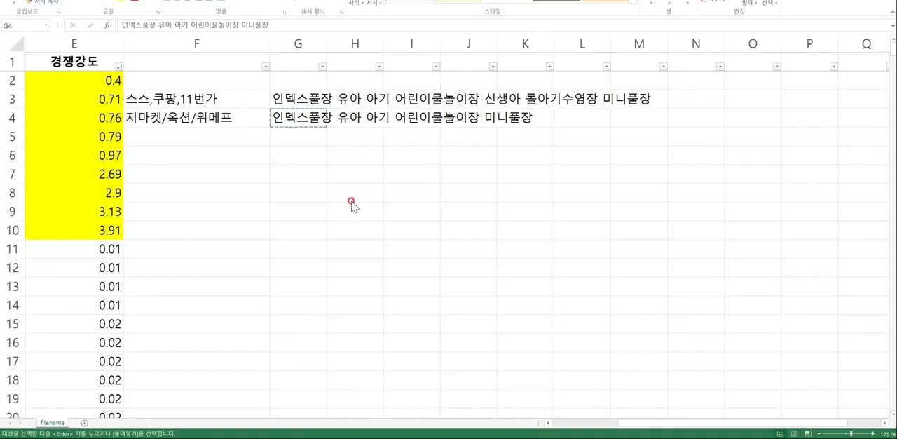
click(303, 117)
key(alt+Tab)
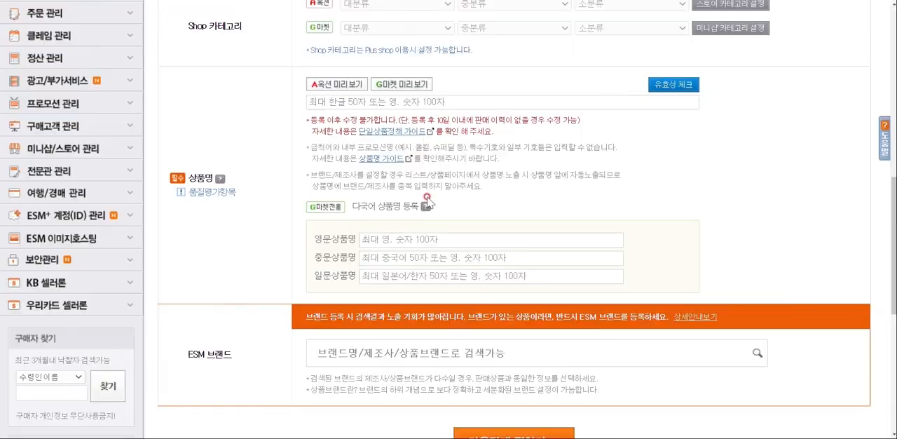
text(인덱스풀장 유아 아기 어린이물놀이장 미니풀장)
scroll(401, 160, down, 2)
scroll(398, 154, down, 2)
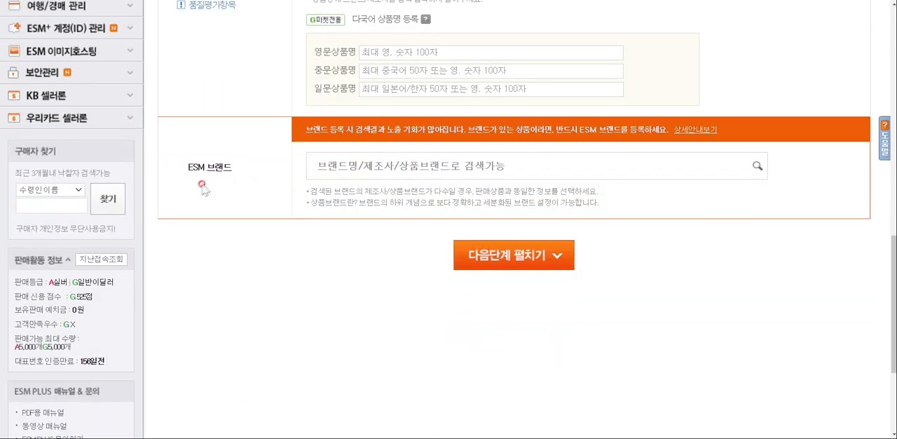
text(위)
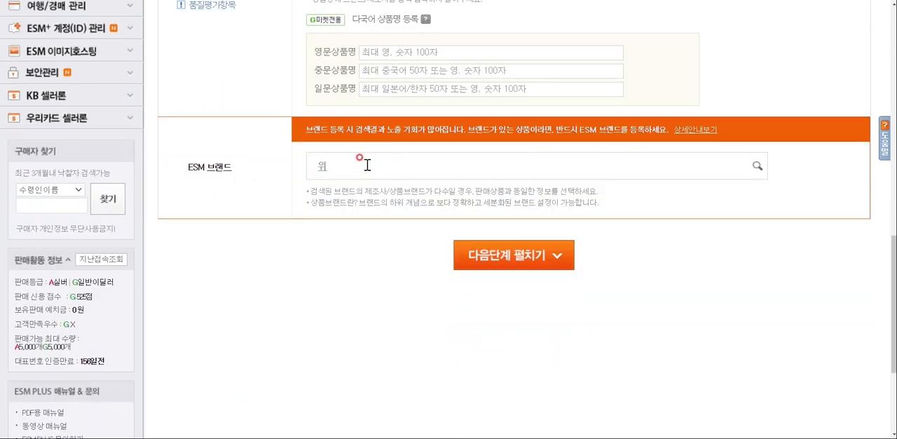
key(BackSpace)
key(BackSpace)
key(BackSpace)
key(BackSpace)
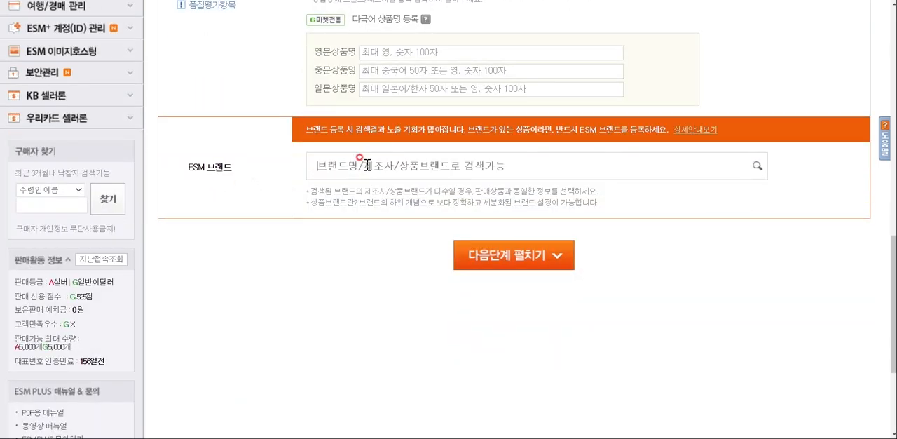
Set the ESM 브랜드 to 인텍스 with manufacturer 인텍스, and expand the form's next stage
key(alt+Tab)
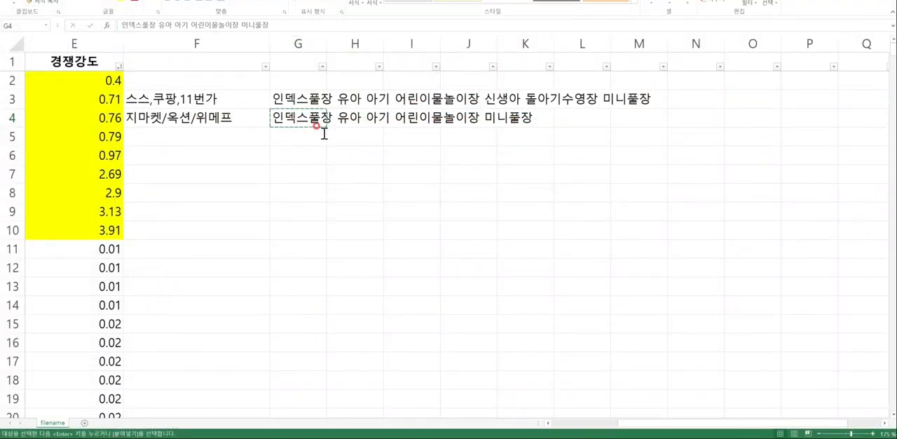
key(alt+Tab)
text(인텍스)
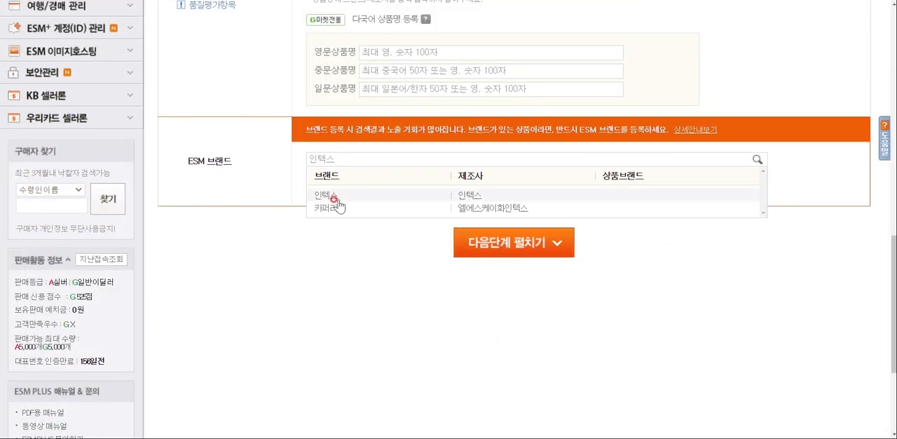
click(338, 193)
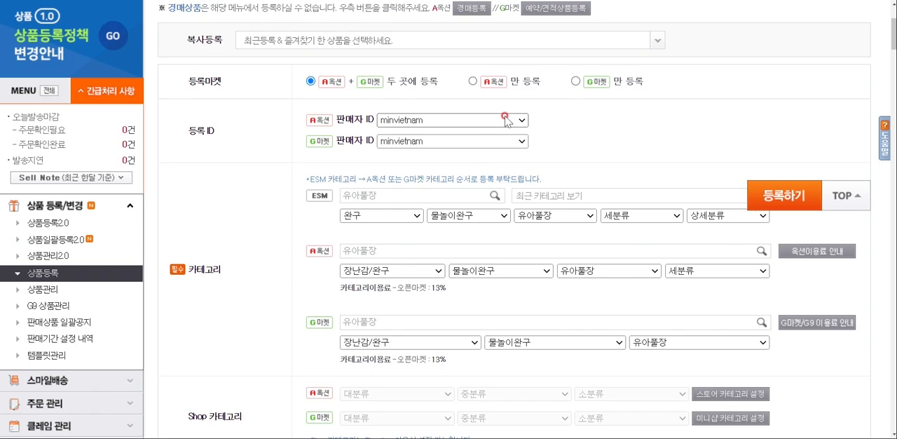
scroll(507, 120, down, 15)
scroll(424, 142, up, 3)
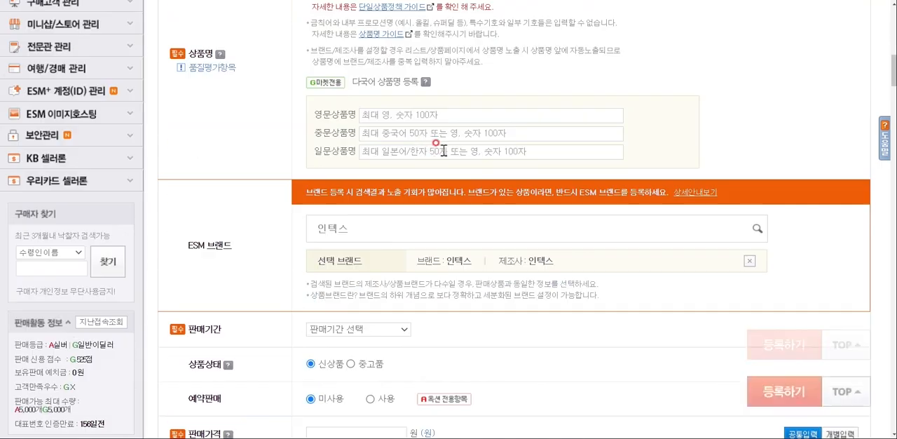
scroll(433, 148, down, 2)
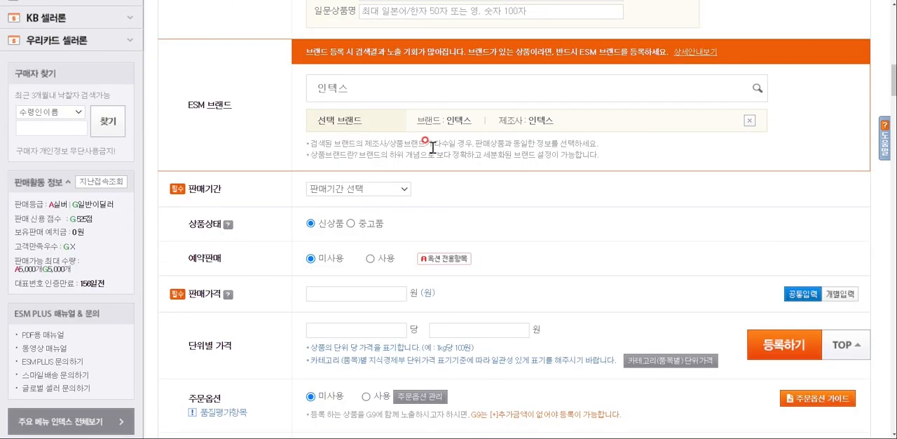
Set the 판매기간 to 90일 and the 판매가격 to 98,800원
click(384, 193)
click(358, 246)
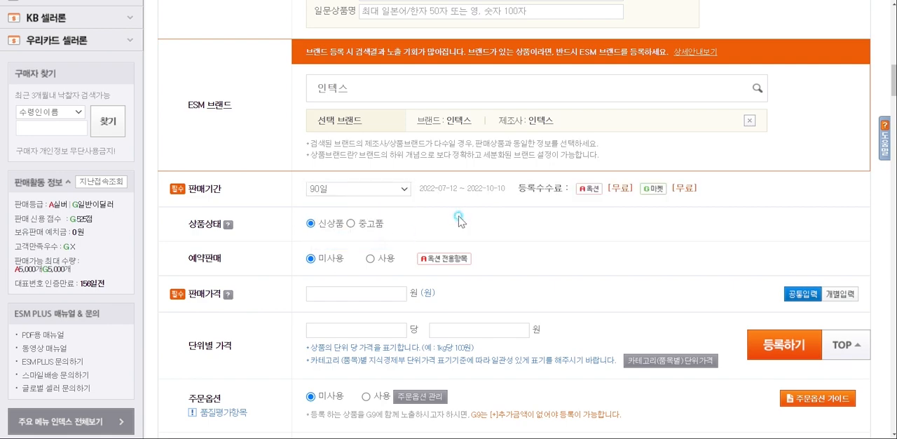
scroll(449, 156, down, 1)
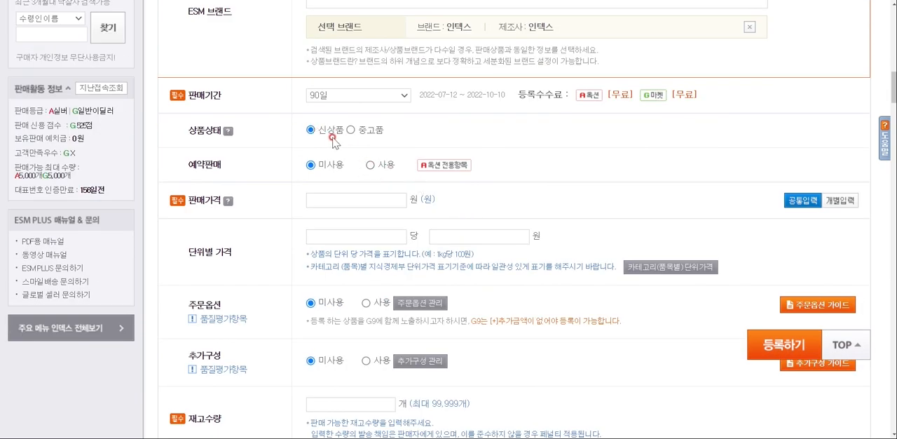
click(373, 107)
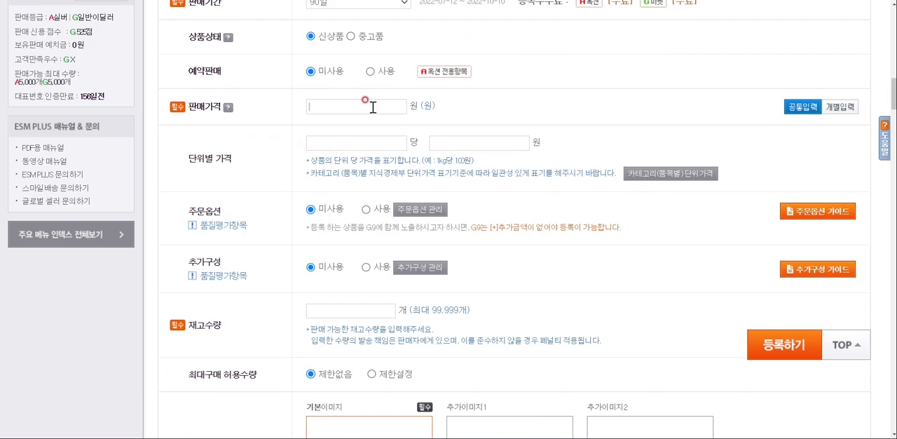
text(988000)
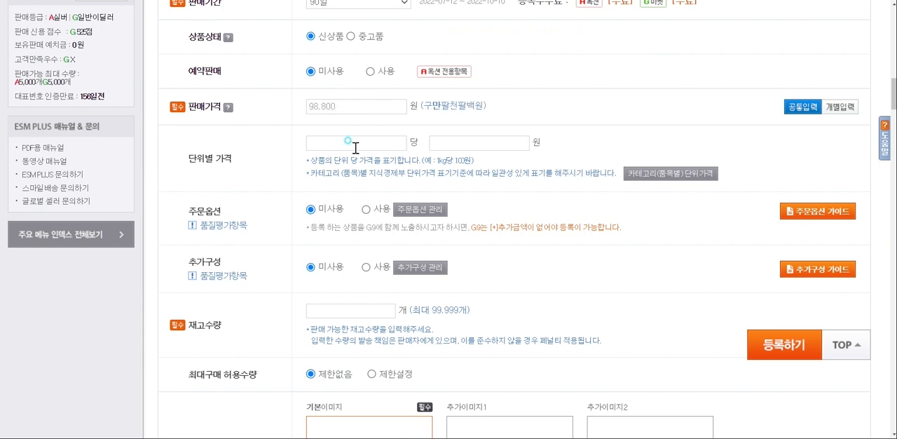
Try enabling 주문옵션 and choosing the 3개 조합선택형 template in its management window, continuing to stage two
scroll(292, 170, down, 1)
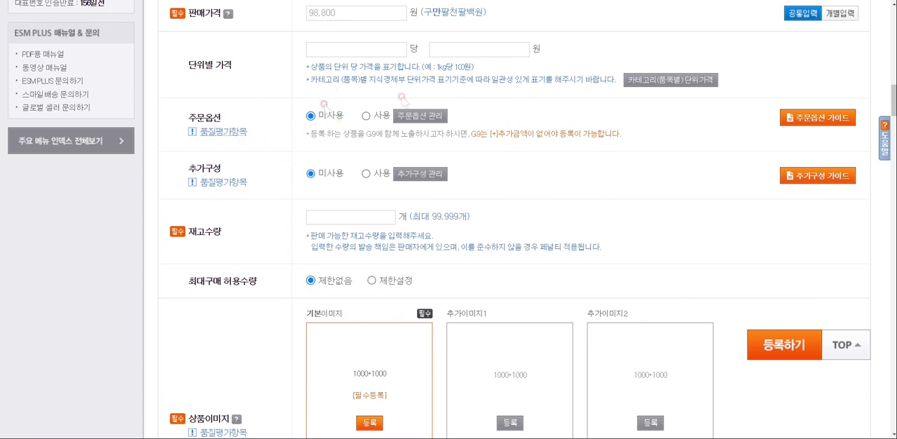
click(365, 117)
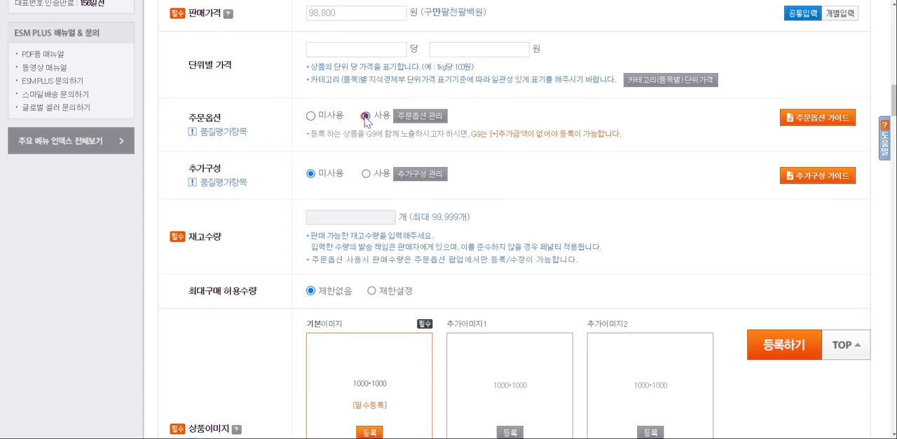
click(412, 116)
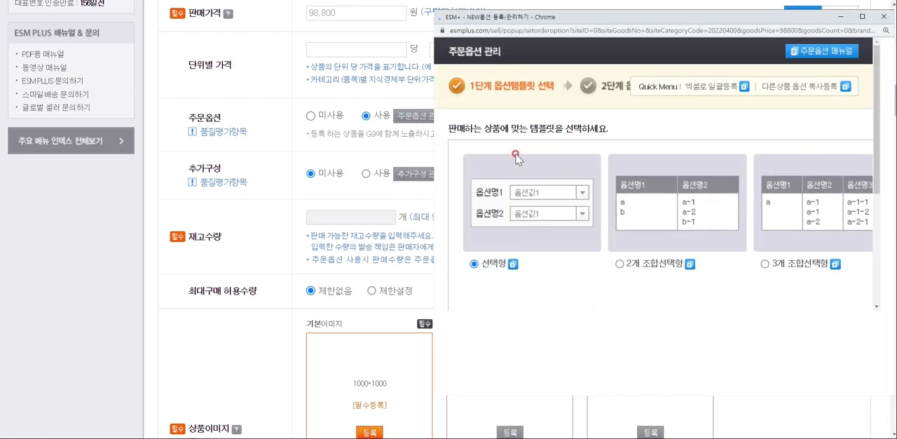
scroll(581, 246, down, 2)
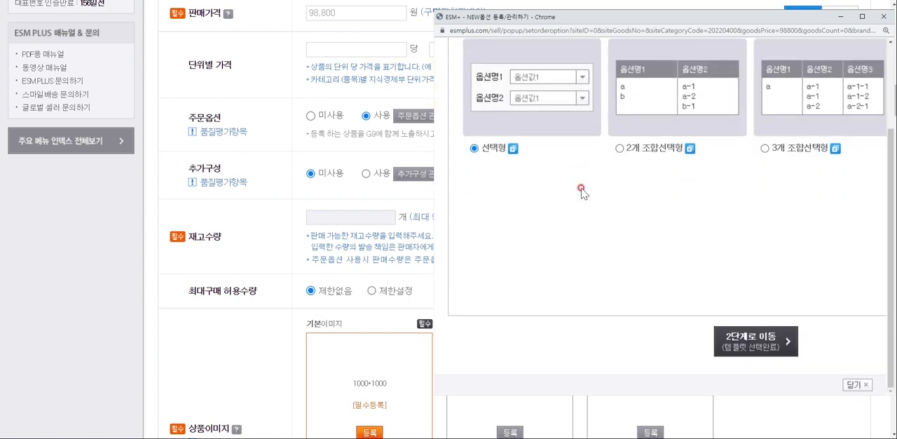
scroll(581, 211, up, 1)
click(619, 242)
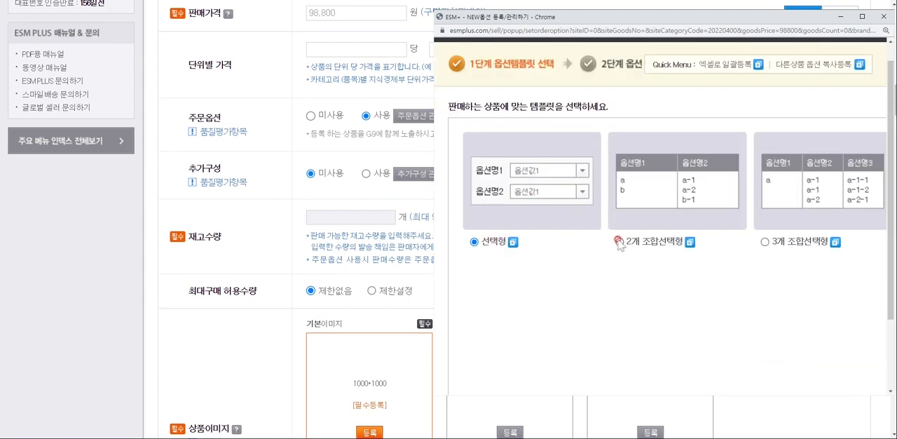
click(764, 241)
scroll(765, 238, down, 2)
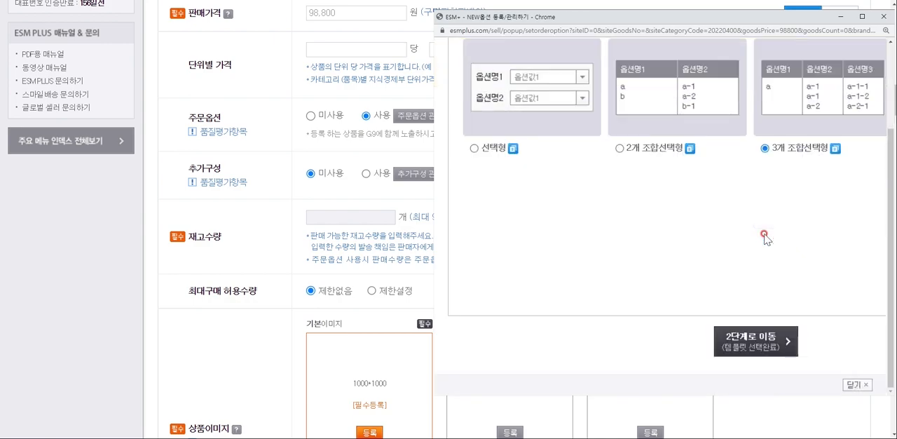
click(748, 341)
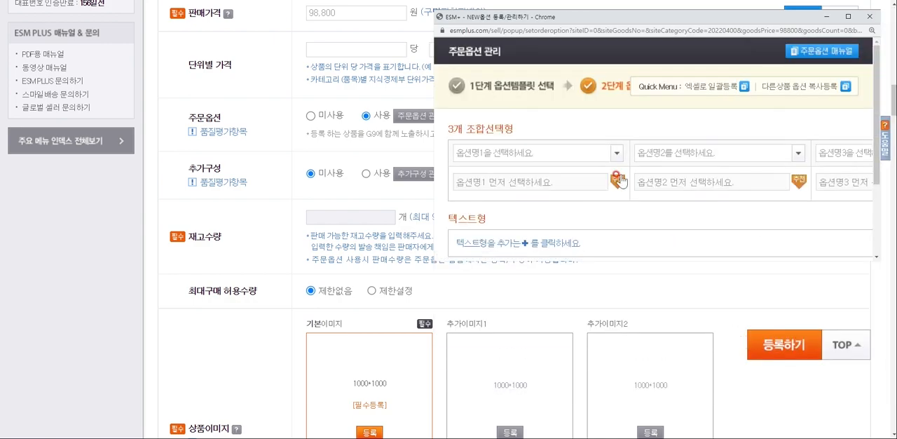
Look over the option name and value fields for 3개 조합선택형 and close the 주문옵션 관리 window
scroll(646, 170, down, 2)
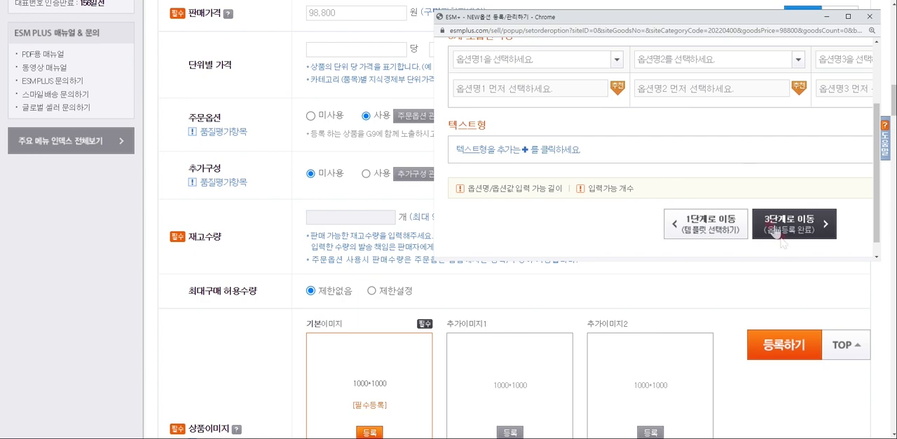
click(705, 260)
click(868, 20)
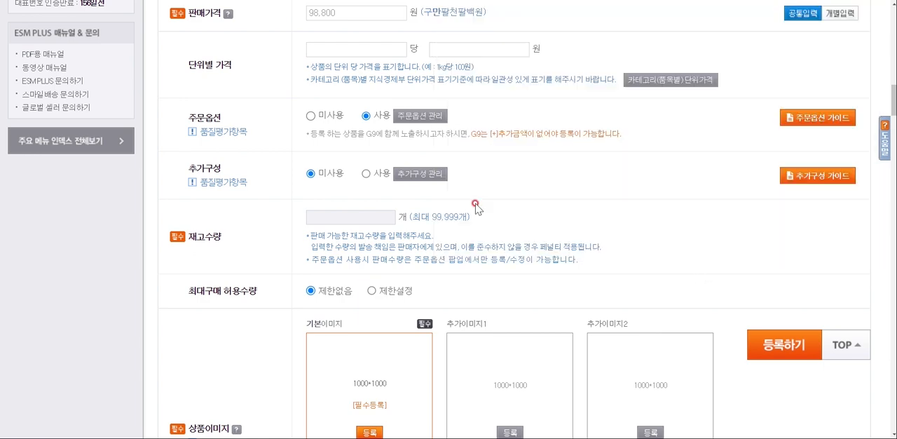
Return both 추가구성 and 주문옵션 to 미사용
scroll(503, 201, down, 2)
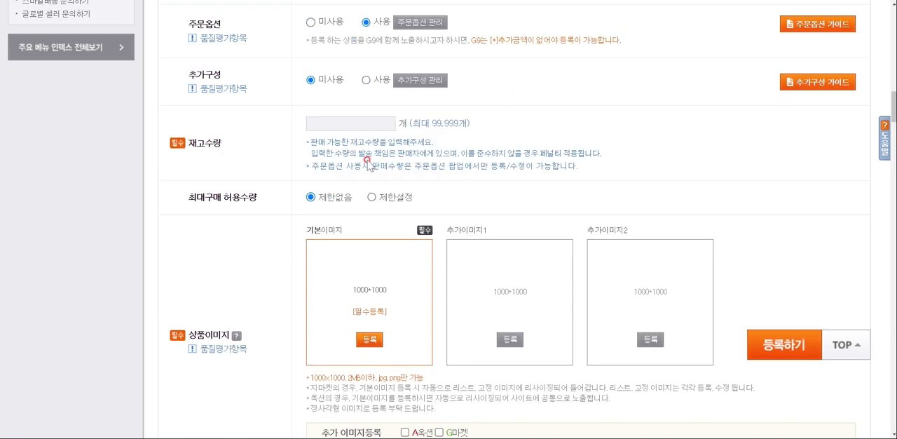
scroll(370, 81, up, 2)
scroll(371, 80, down, 1)
click(310, 127)
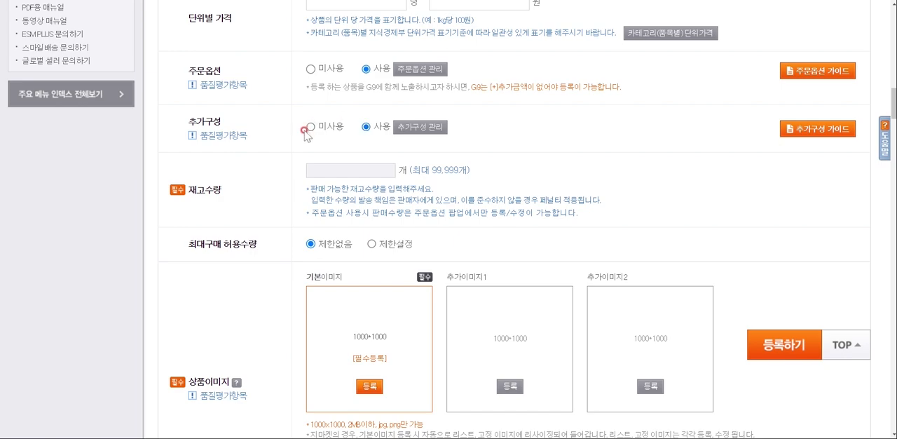
scroll(341, 173, up, 3)
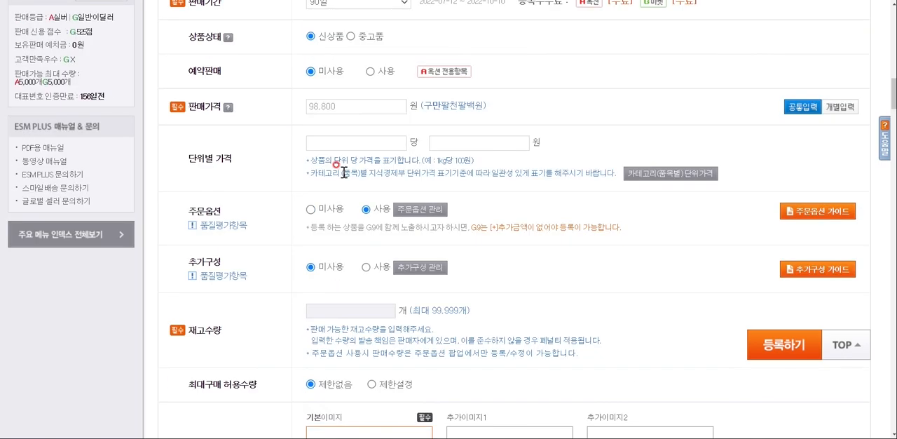
click(311, 210)
Set the 재고수량 to 98
scroll(311, 212, down, 2)
click(343, 218)
text(98)
Upload 썸네일001.JPG as the product's 기본이미지
scroll(532, 213, down, 3)
scroll(414, 161, down, 1)
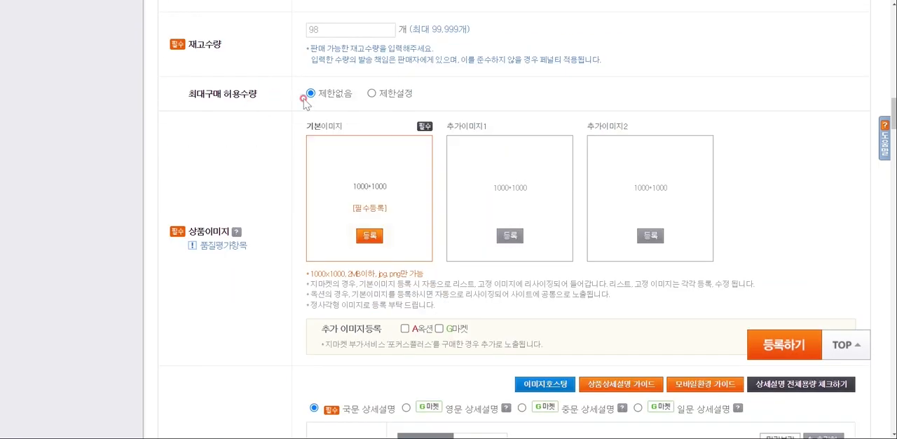
click(368, 238)
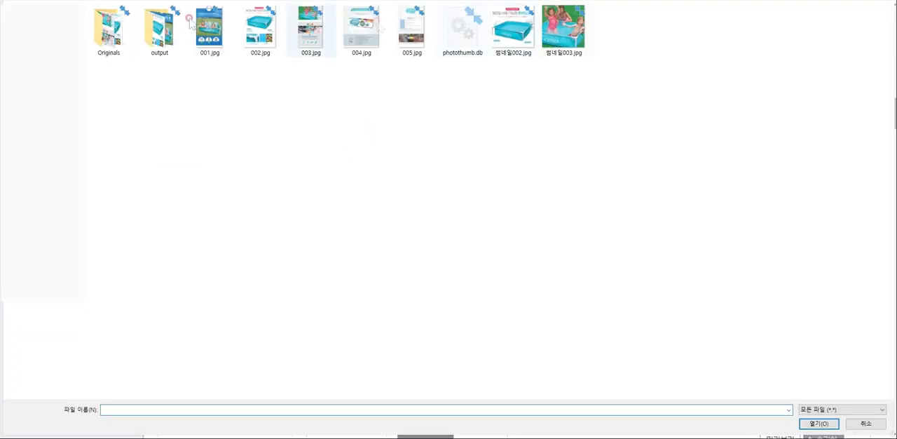
click(361, 52)
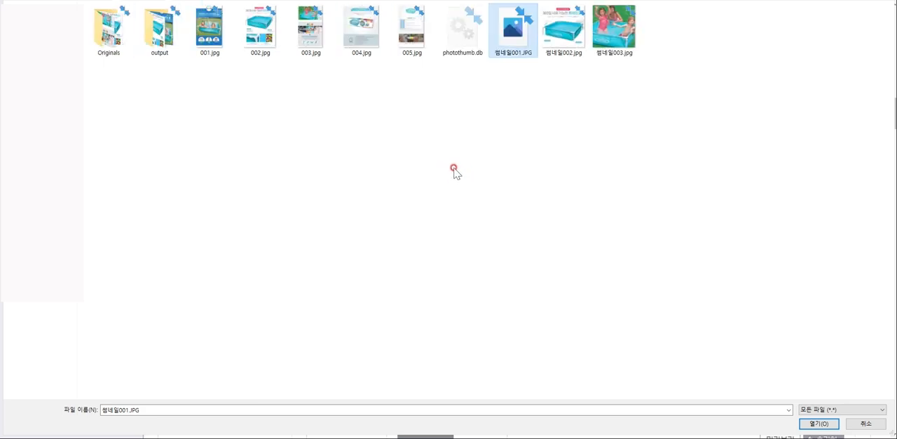
click(819, 423)
Upload 썸네일003.jpg as 추가이미지1 and 썸네일002.jpg as 추가이미지2
click(508, 235)
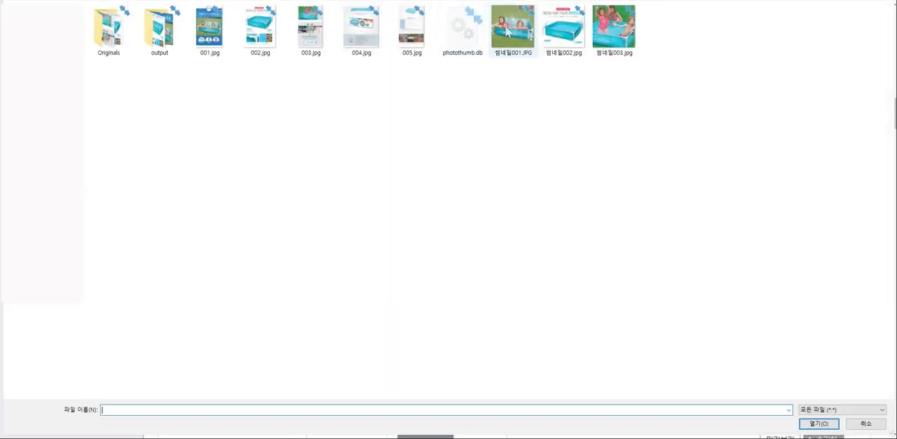
click(564, 28)
click(614, 28)
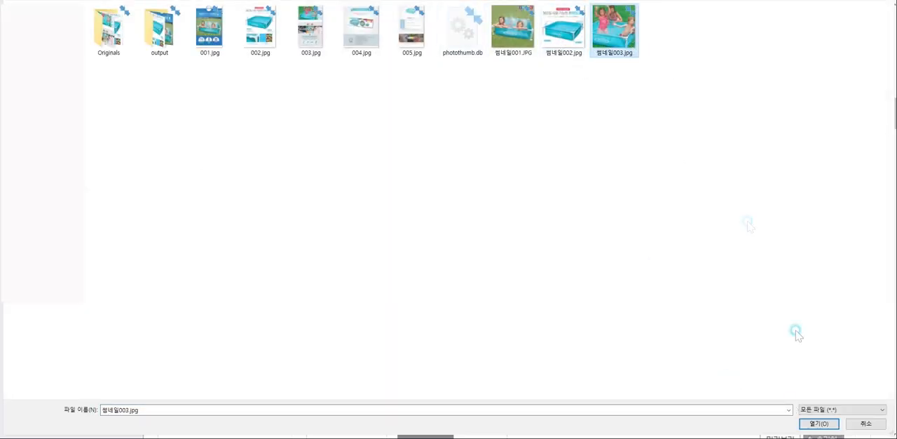
click(819, 423)
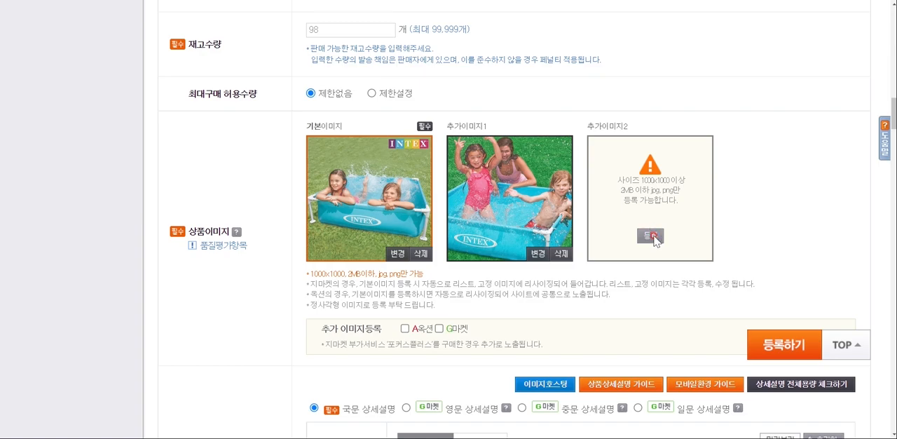
click(651, 236)
double_click(560, 30)
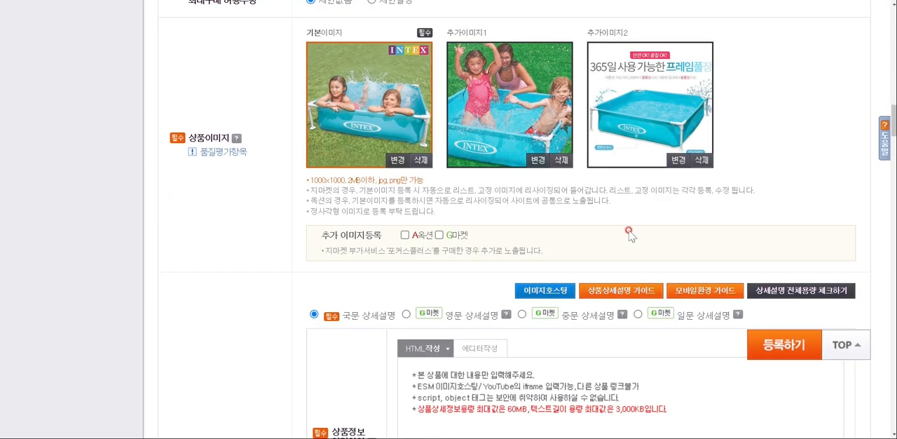
Turn on 추가 이미지등록 for 옥션 and G마켓 to view the extra image slots, and turn both off again
scroll(629, 235, down, 2)
click(405, 141)
click(438, 142)
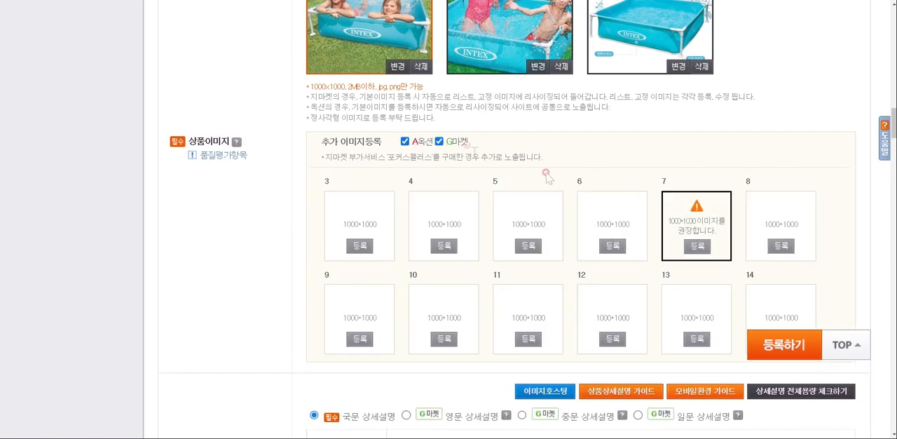
click(405, 141)
click(439, 141)
scroll(448, 145, down, 2)
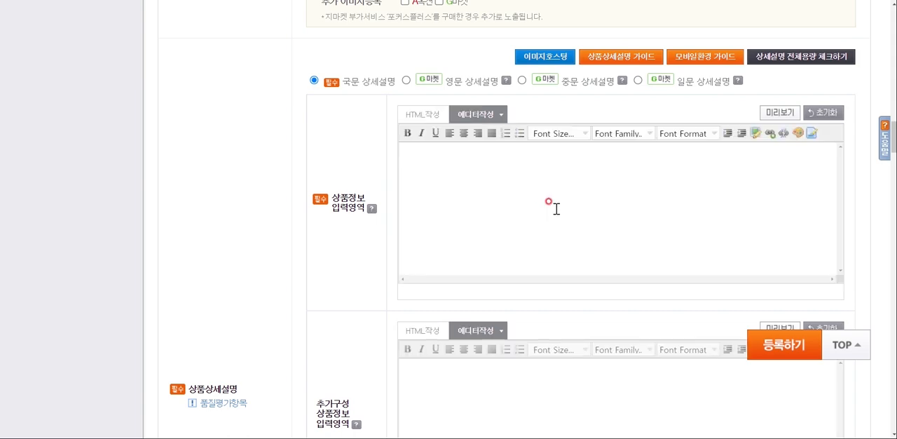
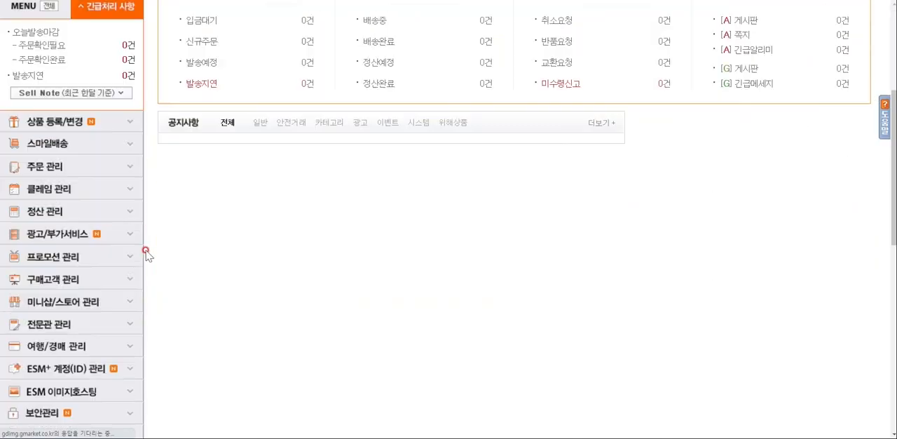
Open ESM 이미지호스팅 and upload the 상품페이지 folder to 내 드라이브, with the upload window set to close automatically on completion
scroll(141, 245, down, 3)
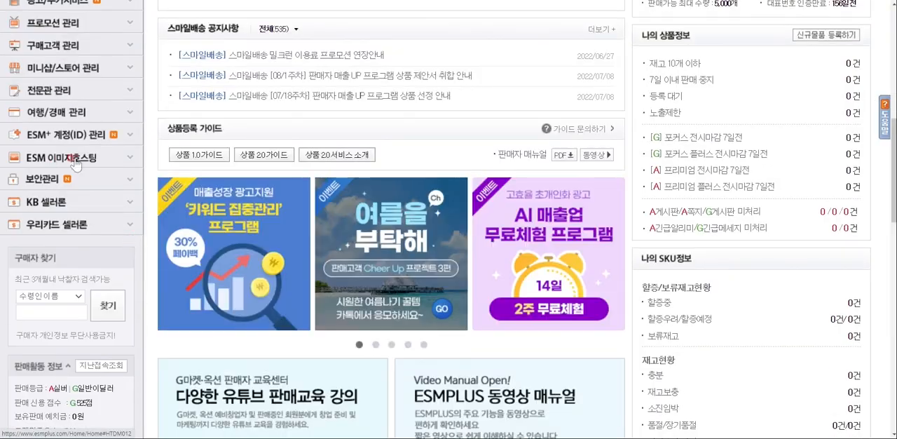
click(82, 157)
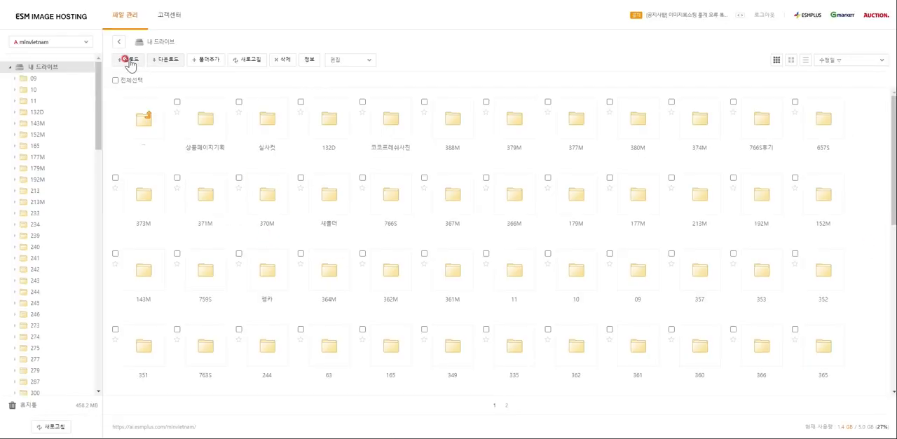
click(130, 61)
click(127, 84)
key(Return)
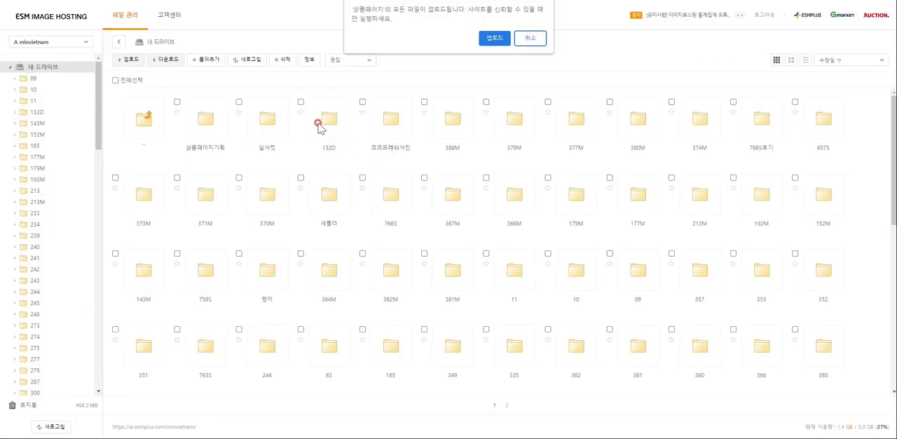
click(491, 37)
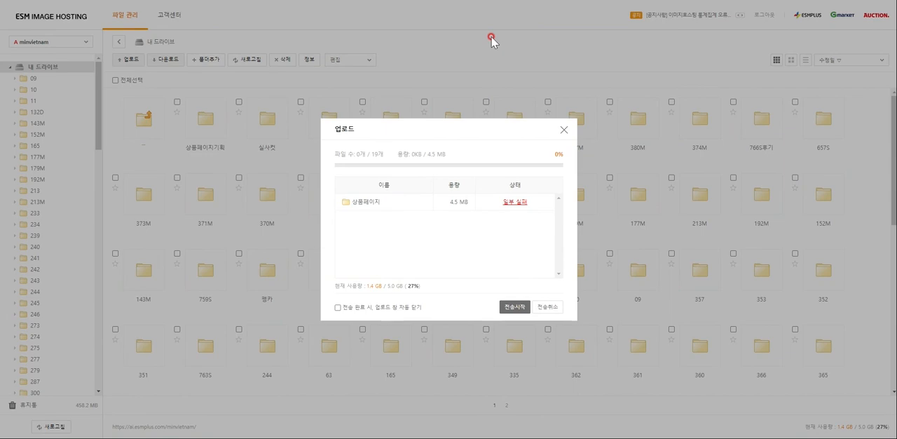
click(337, 307)
click(512, 308)
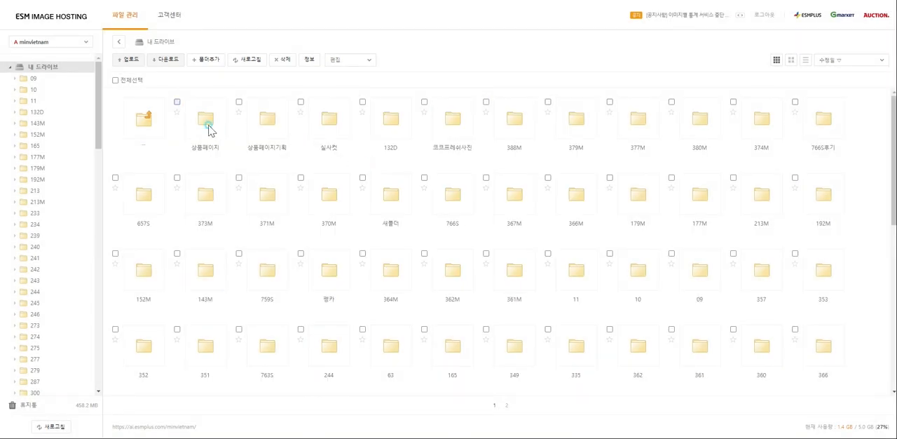
Open the uploaded 상품페이지 folder and sort its files by 파일명 in ascending order
double_click(207, 123)
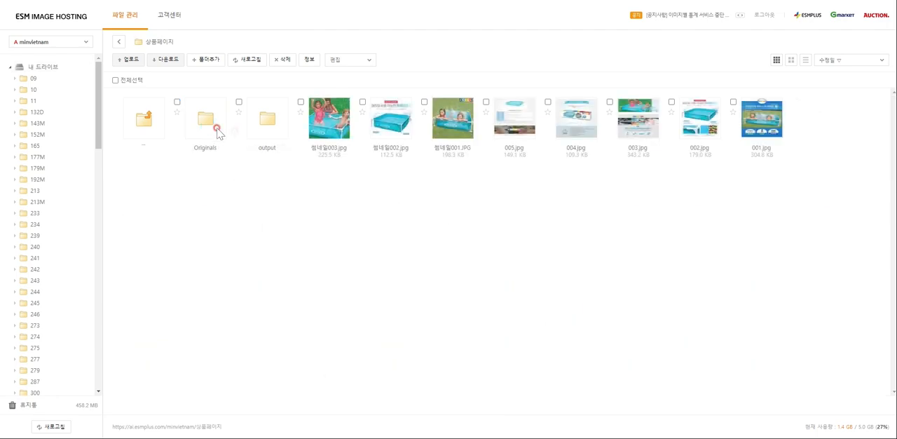
click(850, 60)
click(827, 83)
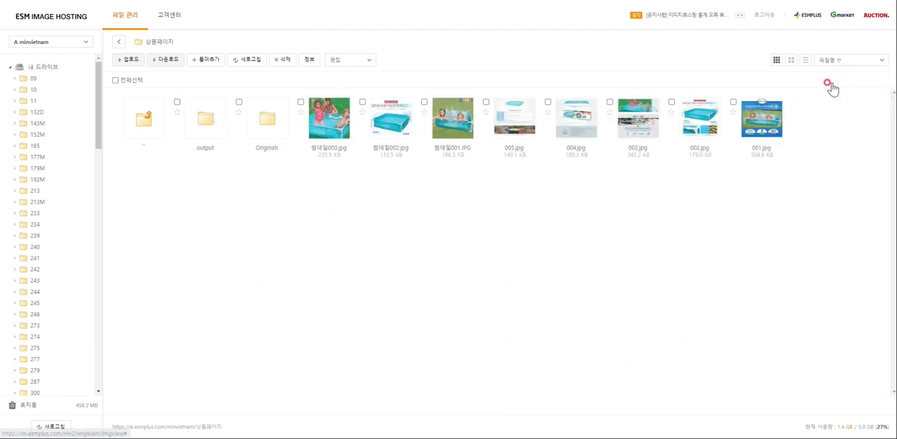
click(829, 63)
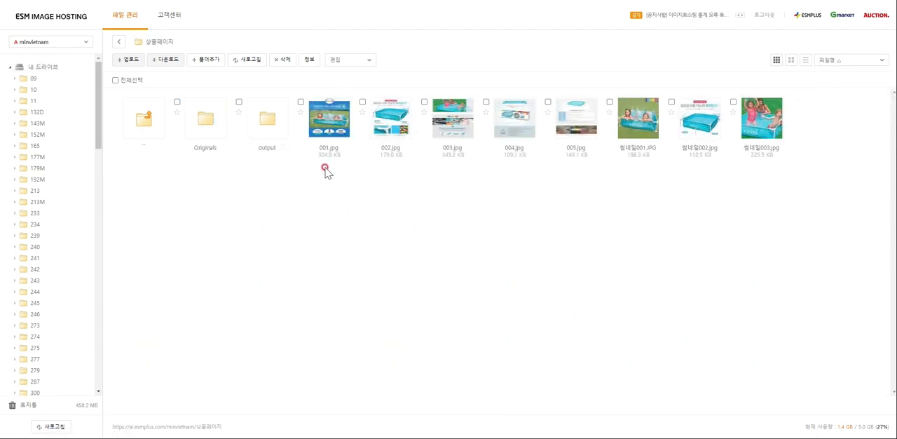
Select 001.jpg through 005.jpg in the 상품페이지 folder and copy their HTML tags
click(362, 103)
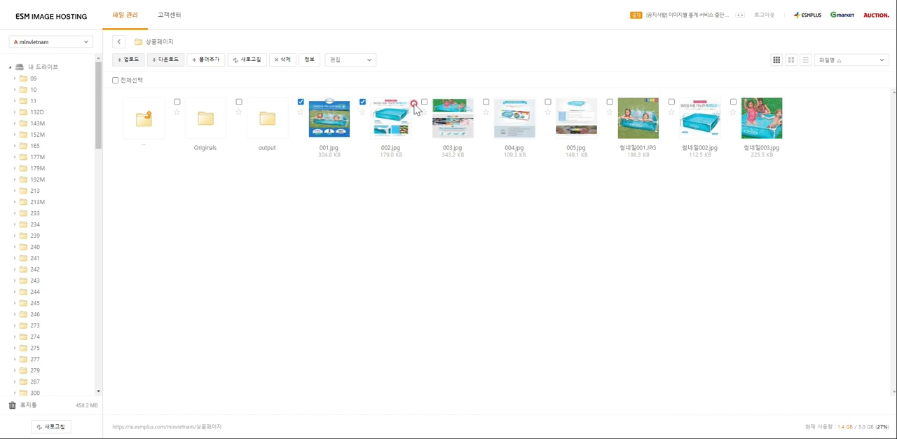
click(424, 103)
click(486, 102)
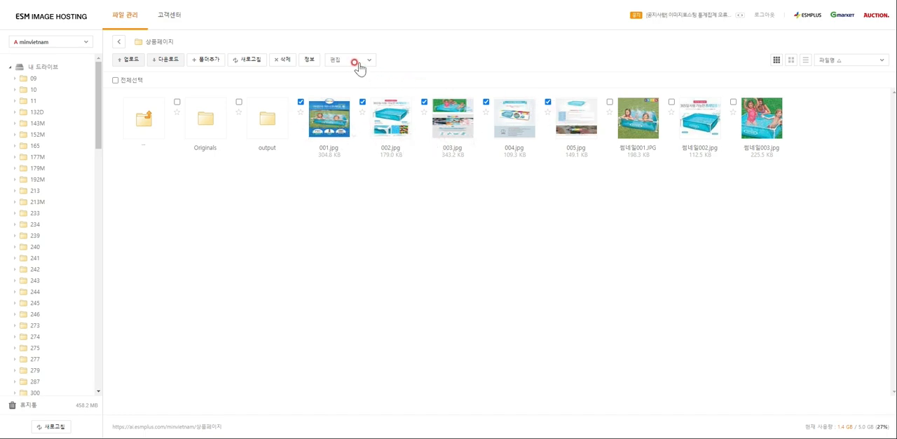
key(ctrl+plus)
key(ctrl+plus)
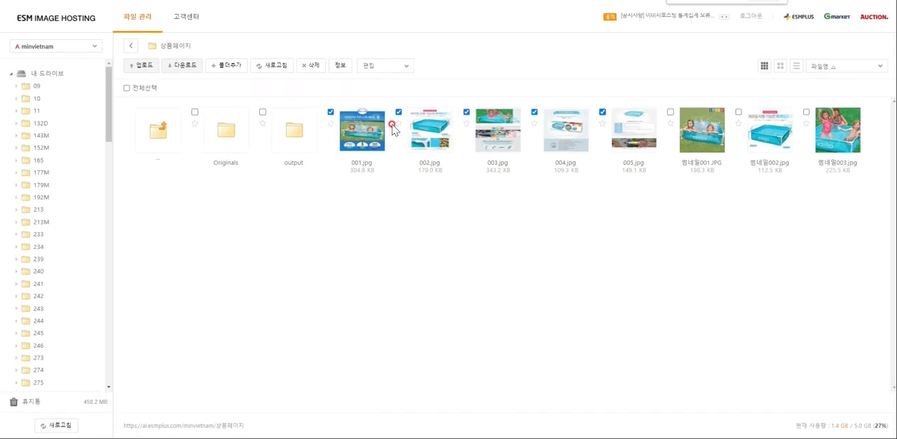
click(459, 77)
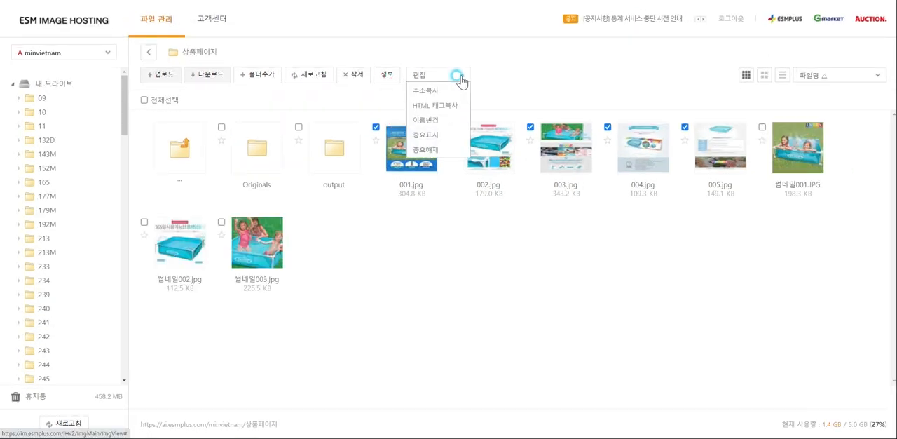
click(438, 107)
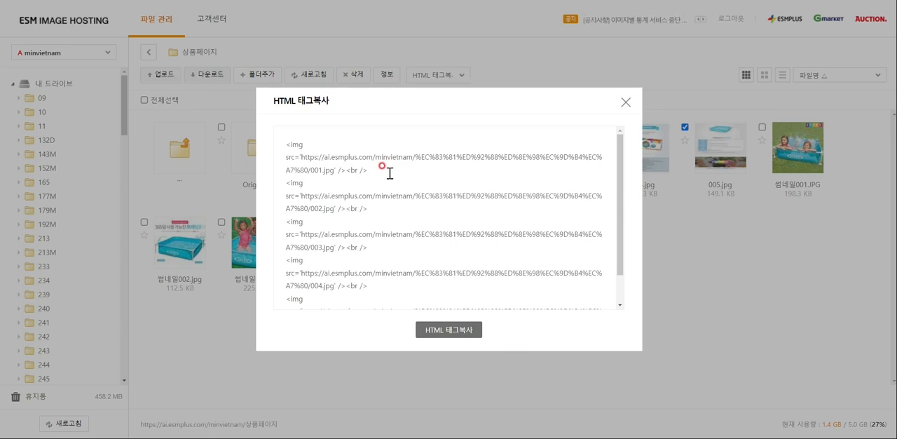
scroll(393, 165, down, 1)
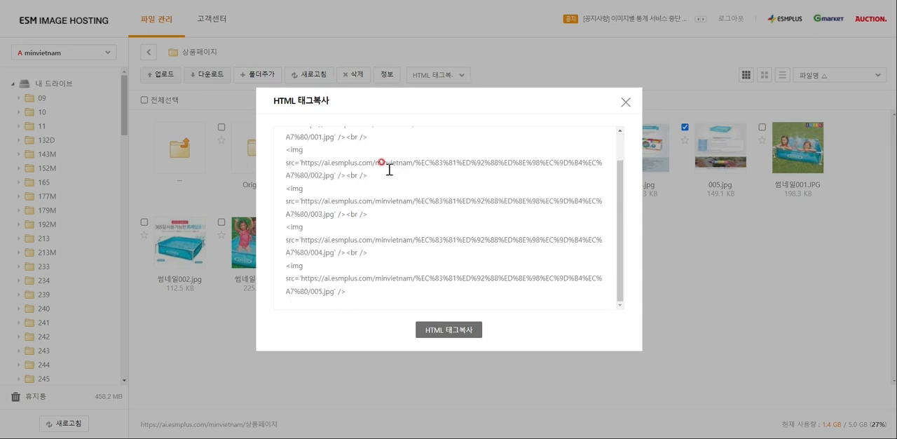
click(450, 330)
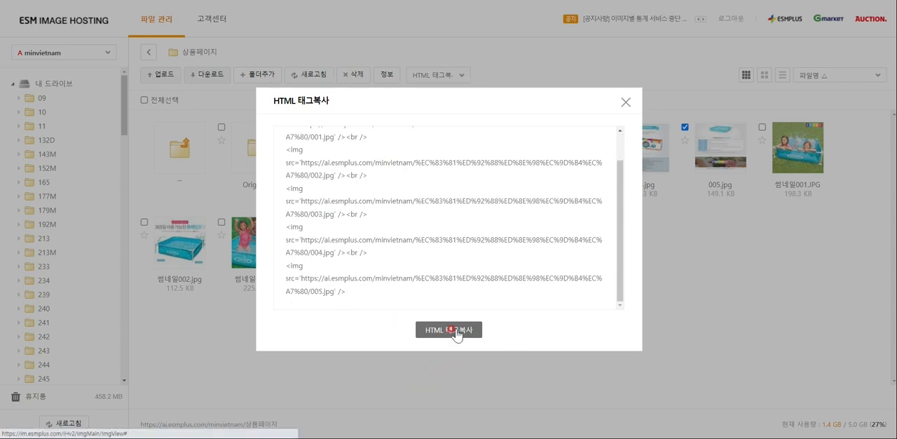
Return to the product form and paste the copied image tags into the 상품정보 입력영역 in HTML작성 mode
click(405, 1)
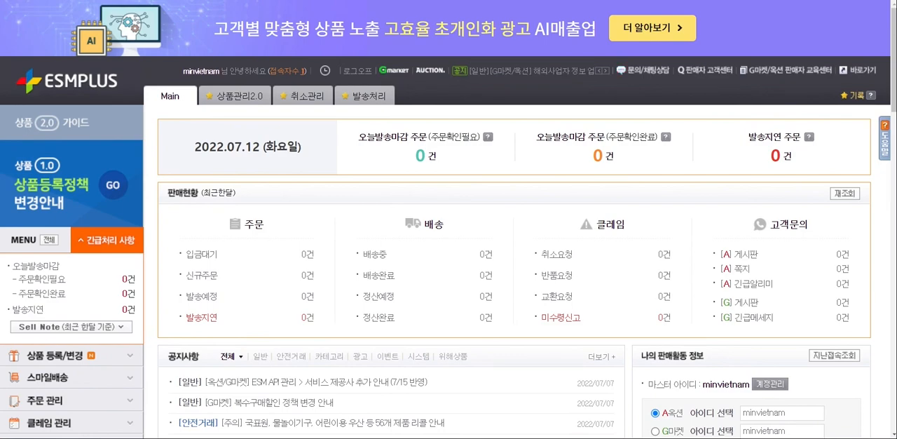
click(421, 0)
click(424, 114)
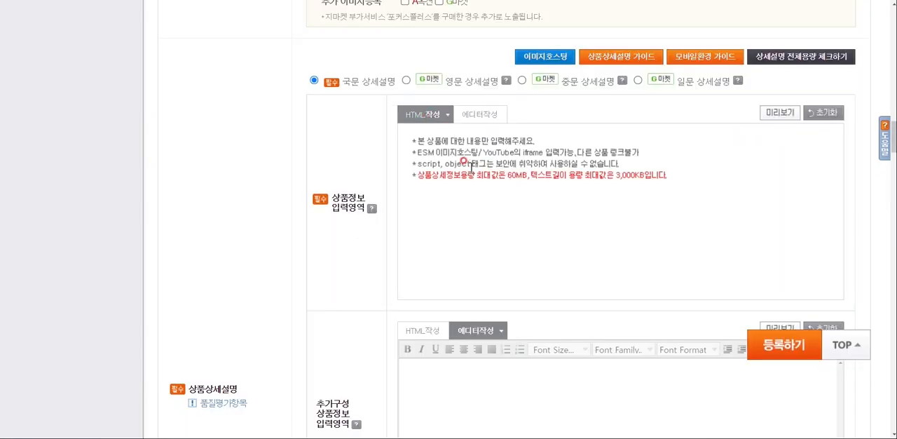
click(464, 163)
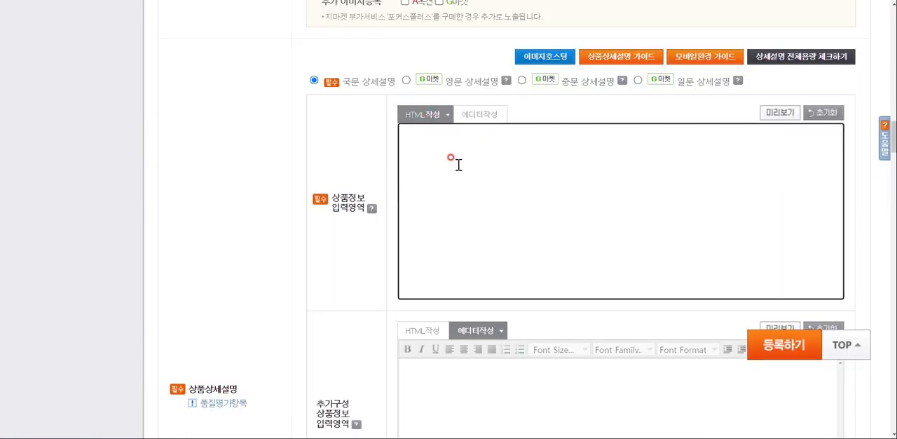
key(ctrl+v)
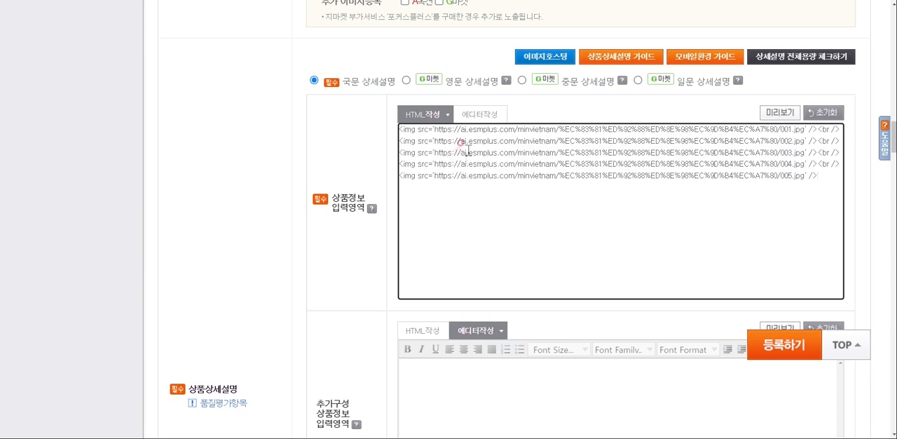
Preview the product description page, look through its images, and close the preview
click(768, 113)
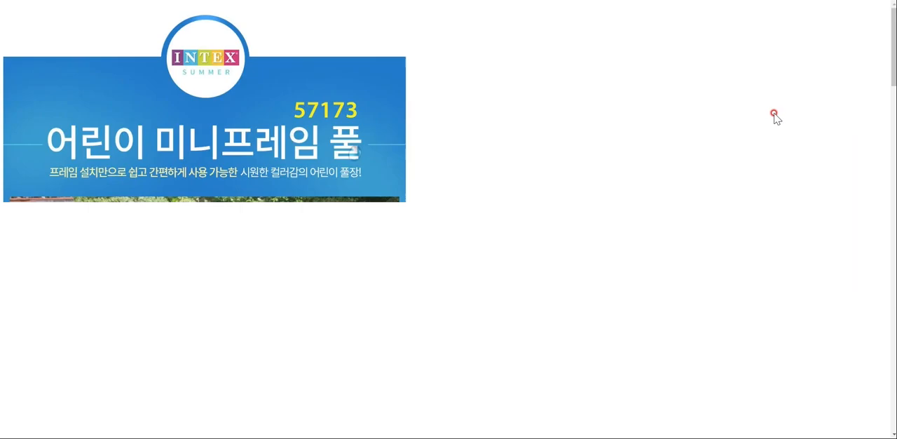
scroll(464, 180, down, 20)
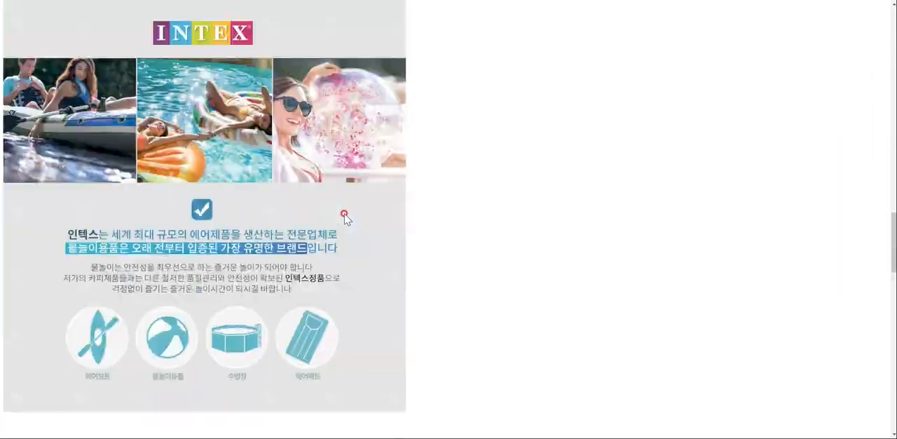
scroll(346, 220, down, 10)
key(ctrl+w)
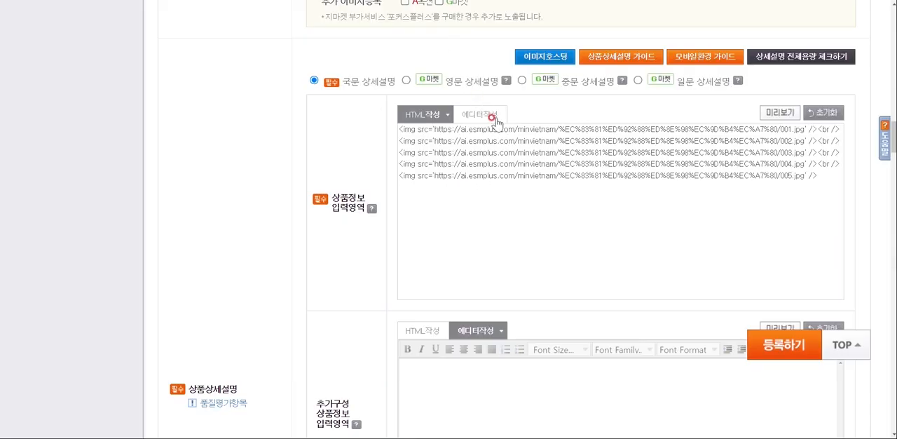
Examine the description images of the 상품정보 입력영역 in 에디터작성 mode, comparing with the HTML작성 view and returning to HTML
click(477, 114)
scroll(574, 206, down, 15)
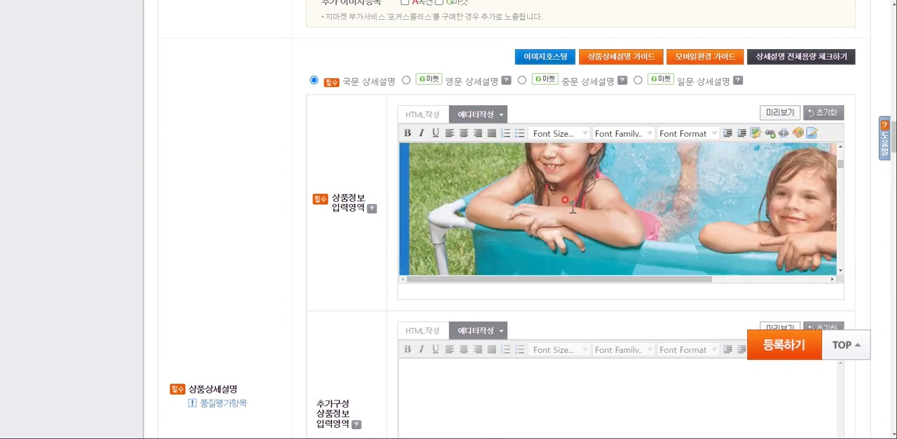
scroll(562, 200, down, 5)
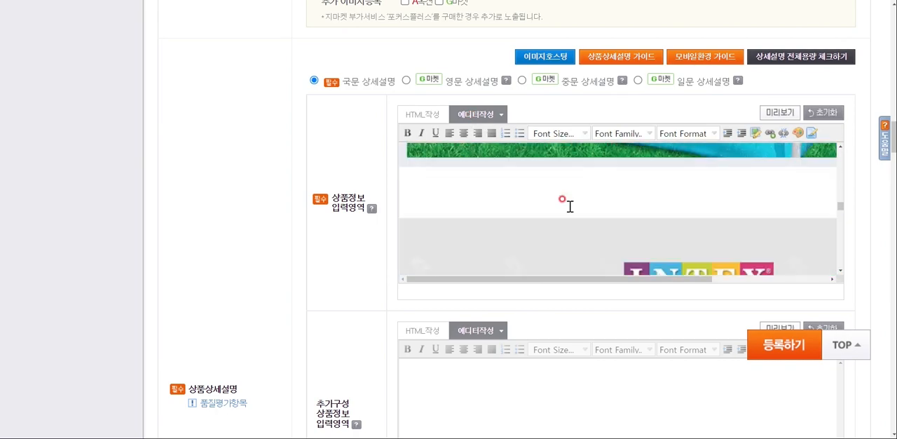
scroll(646, 222, down, 3)
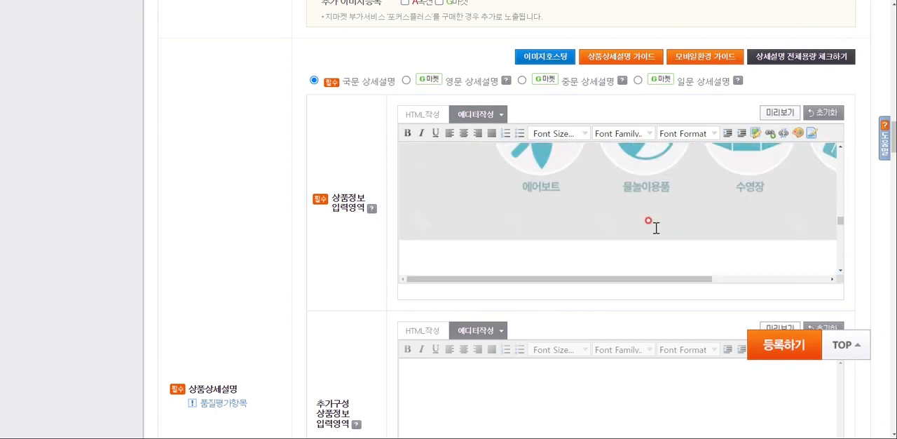
click(426, 116)
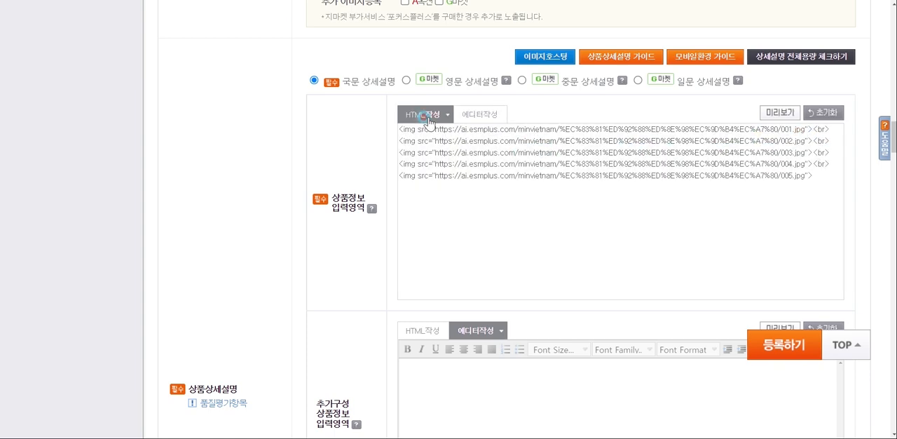
click(479, 118)
click(481, 119)
click(483, 119)
scroll(588, 190, down, 8)
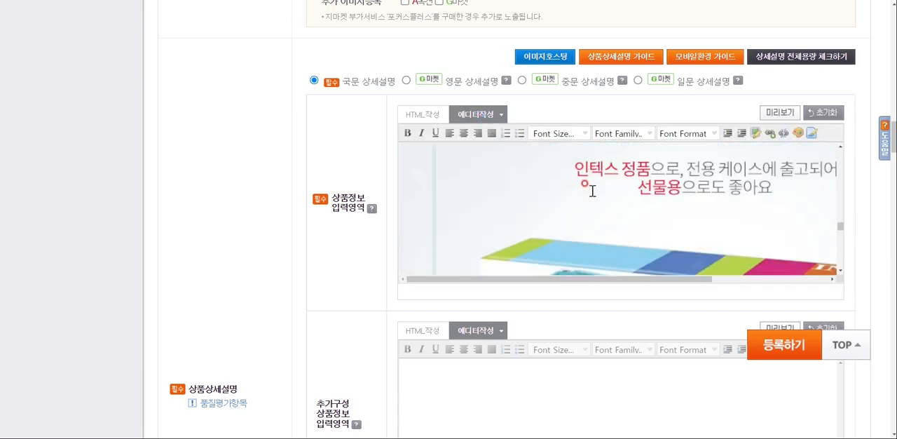
click(423, 114)
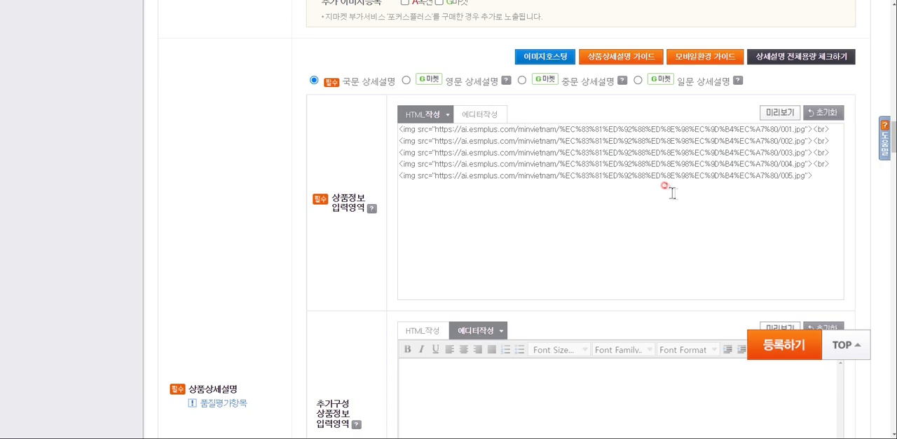
Try out a new 순차발송 policy with a chosen 상품준비기간 in the 옥션 발송정책 management window, and cancel the registration
scroll(469, 283, down, 4)
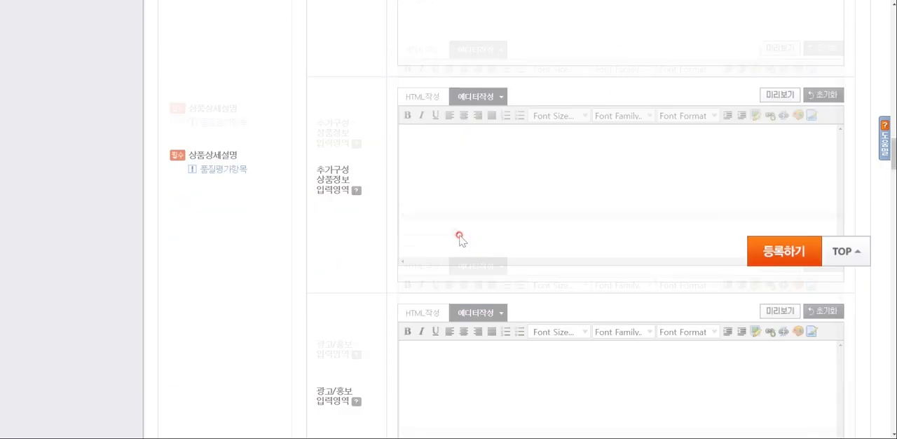
scroll(491, 140, down, 5)
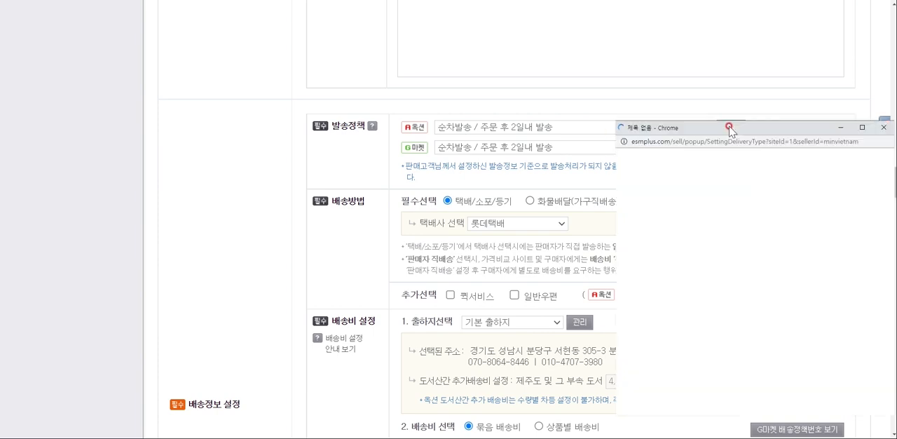
click(862, 128)
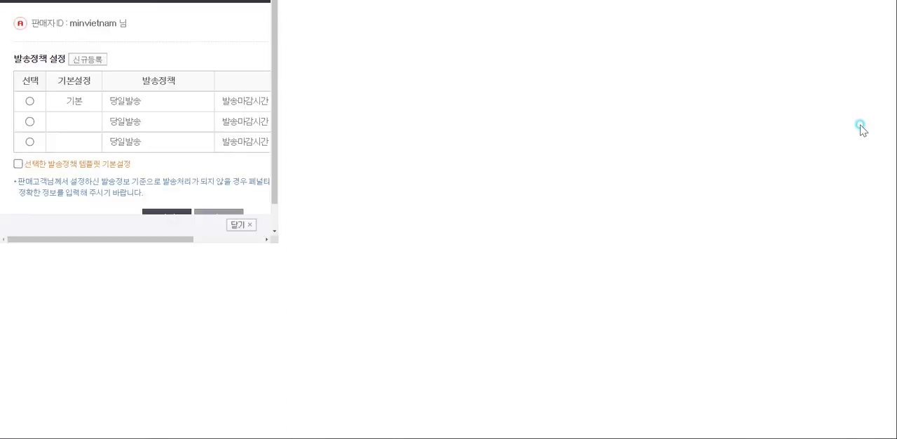
click(342, 59)
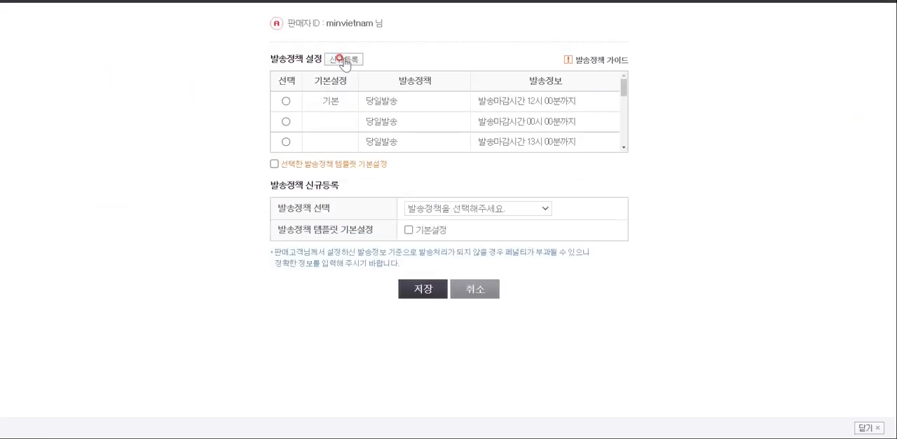
click(478, 208)
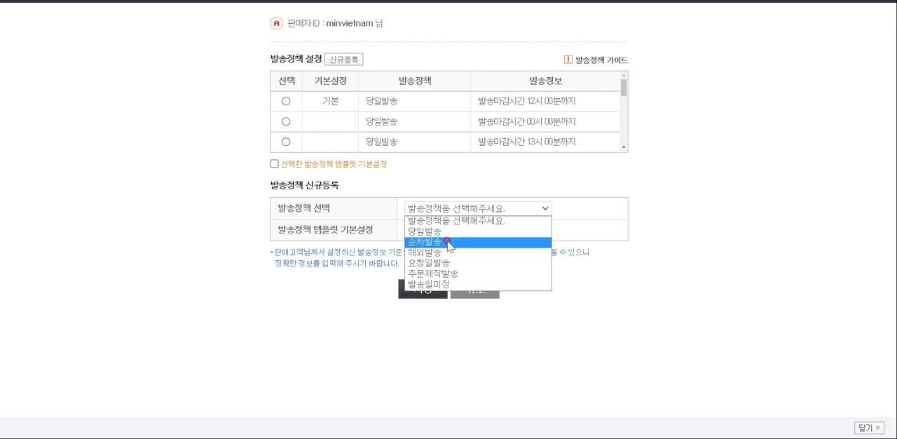
click(453, 242)
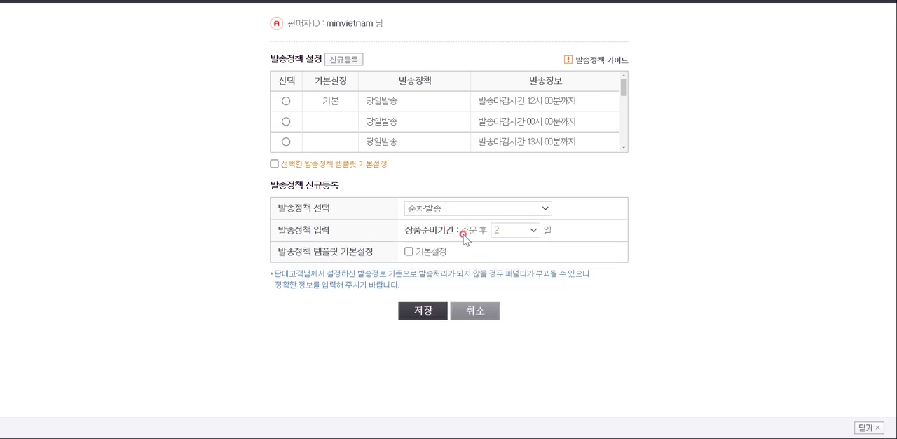
click(514, 232)
click(515, 243)
click(468, 314)
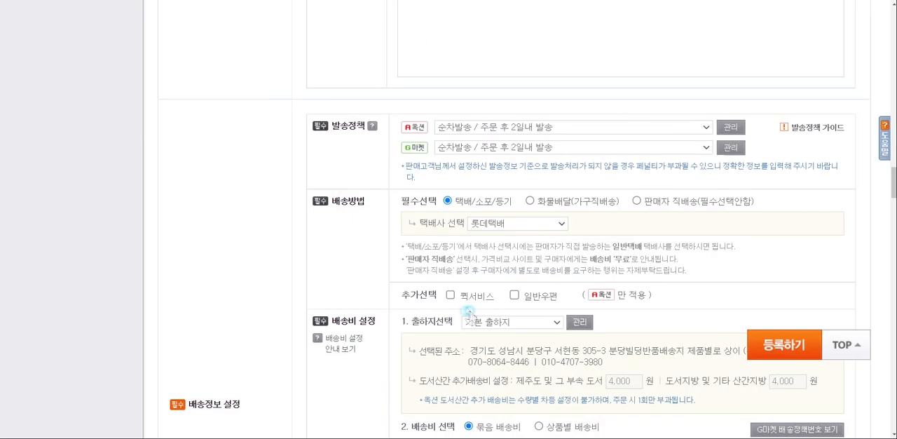
Try out a new 순차발송 policy in the G마켓 발송정책 management window, and cancel the registration
click(727, 148)
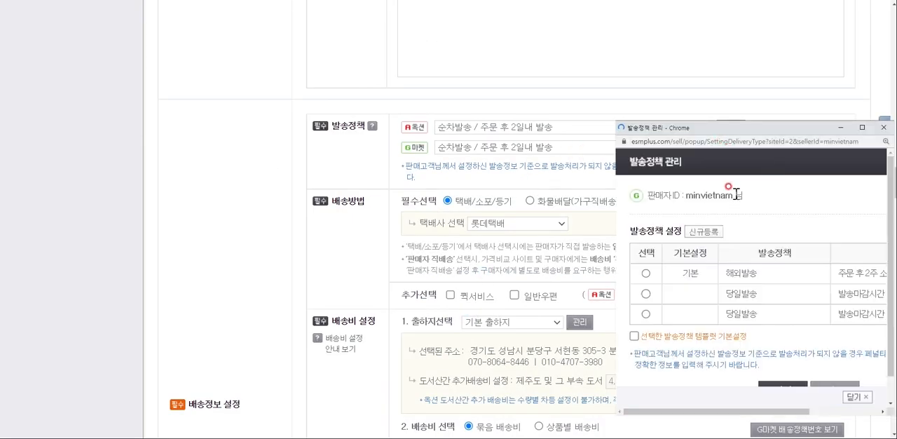
click(862, 128)
click(343, 59)
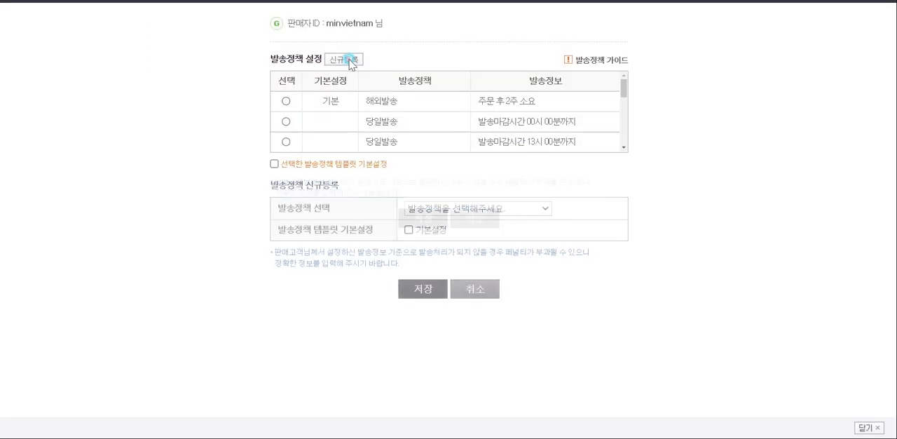
click(469, 210)
click(453, 242)
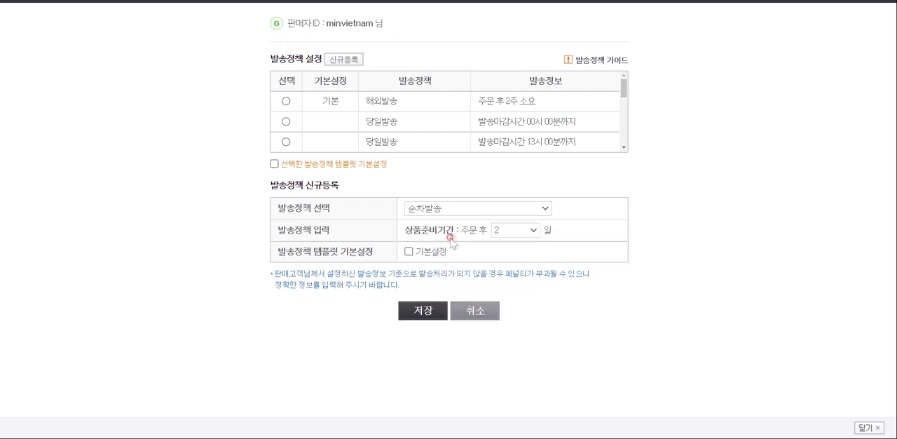
click(518, 231)
click(519, 234)
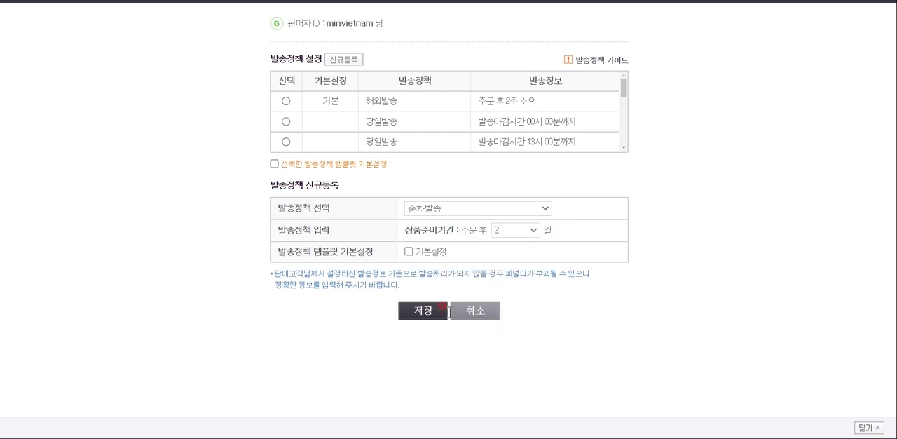
click(465, 309)
Look through the available 옥션 발송정책 options without changing the selection
click(562, 129)
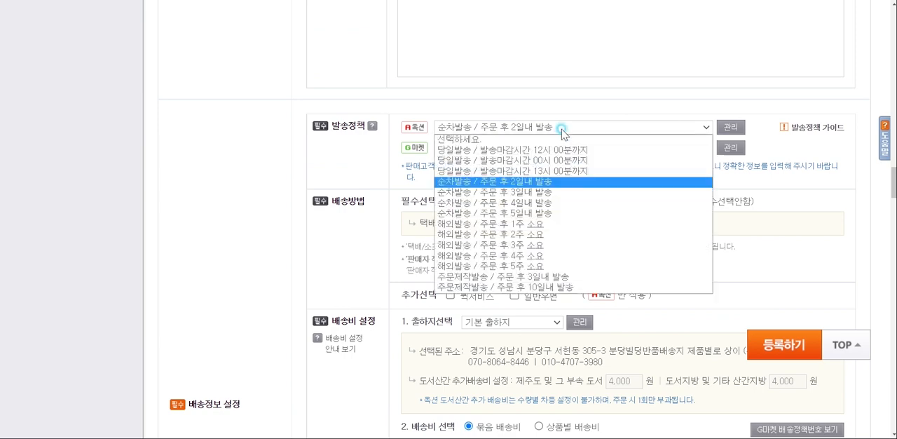
click(562, 129)
click(562, 129)
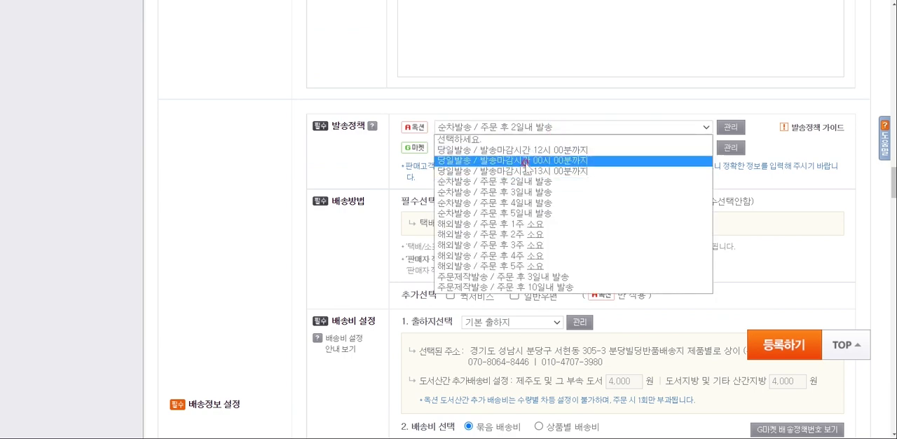
click(538, 116)
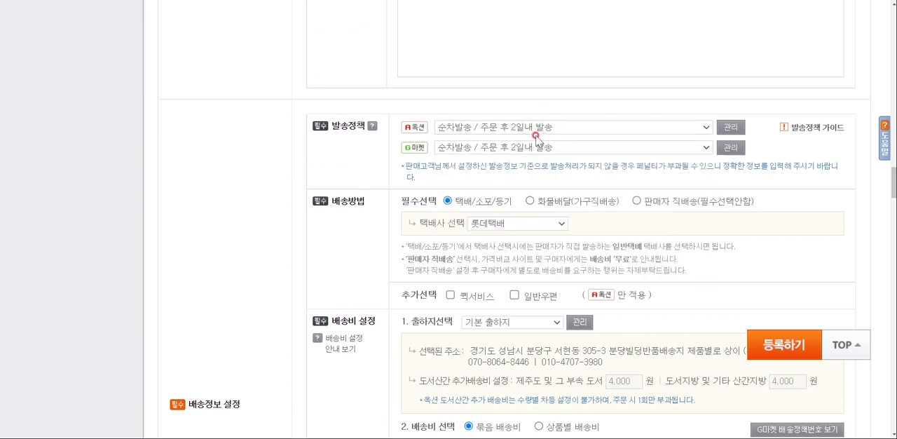
Switch the 배송비 선택 to 상품별 배송비 and charge a 유료 fee of 3,000원
scroll(517, 160, down, 2)
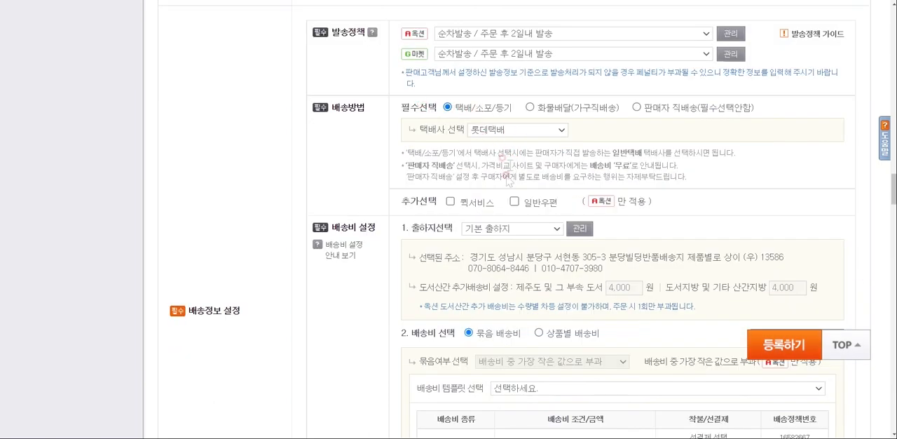
scroll(502, 139, down, 2)
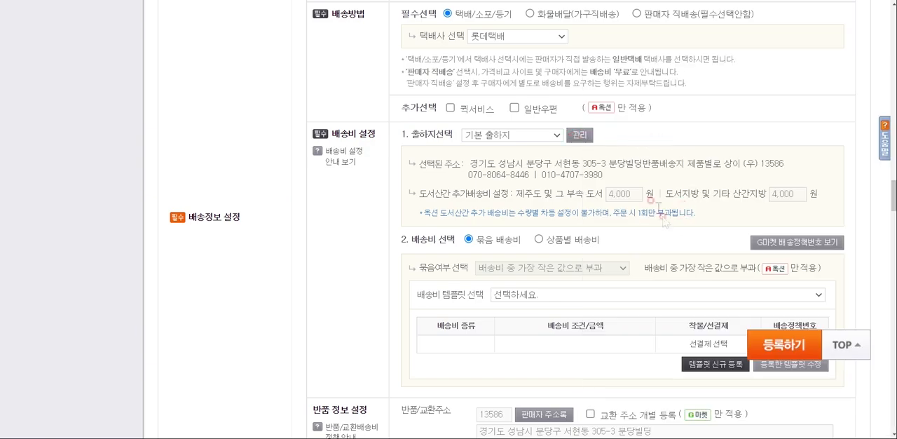
scroll(657, 207, down, 1)
scroll(633, 207, down, 1)
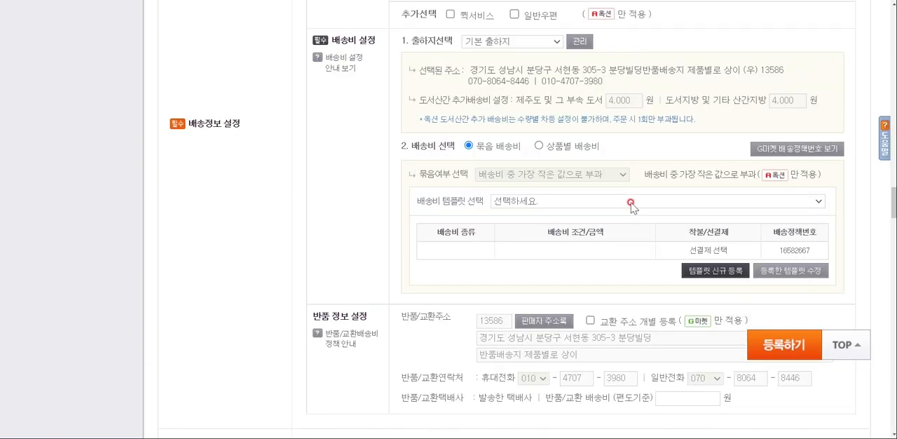
click(539, 146)
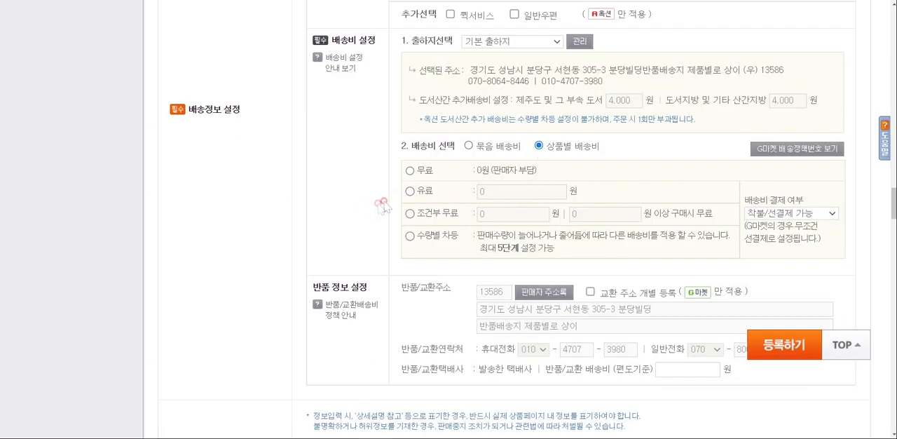
click(411, 192)
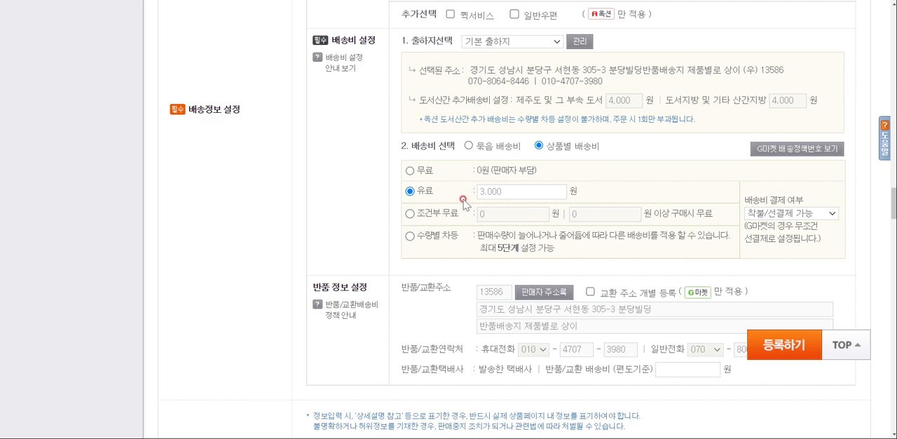
Set 배송비 결제 여부 to 선결제만 가능 and the one-way 반품/교환 배송비 to 3,000원
click(792, 213)
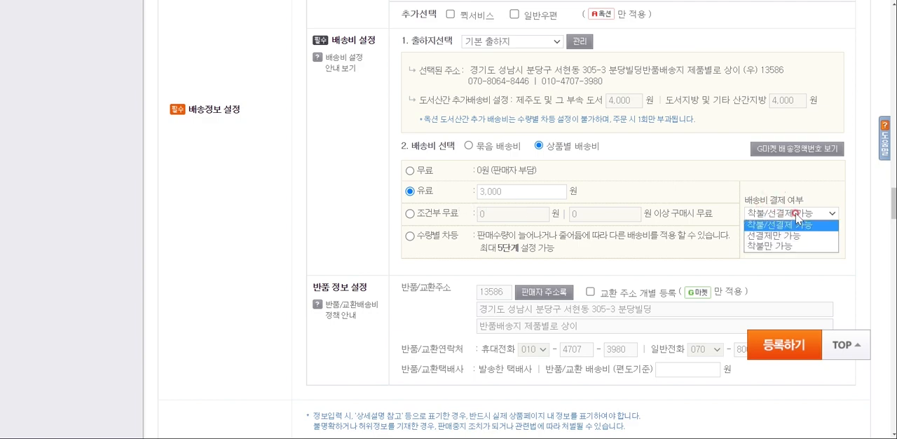
click(784, 237)
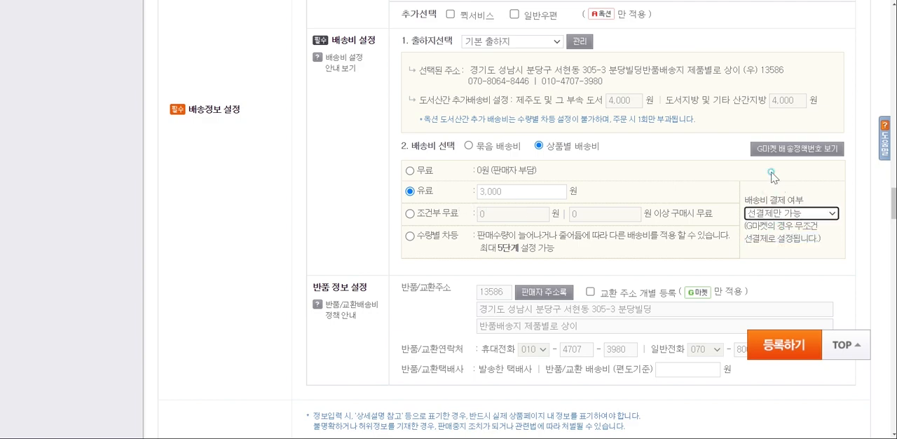
scroll(515, 234, down, 3)
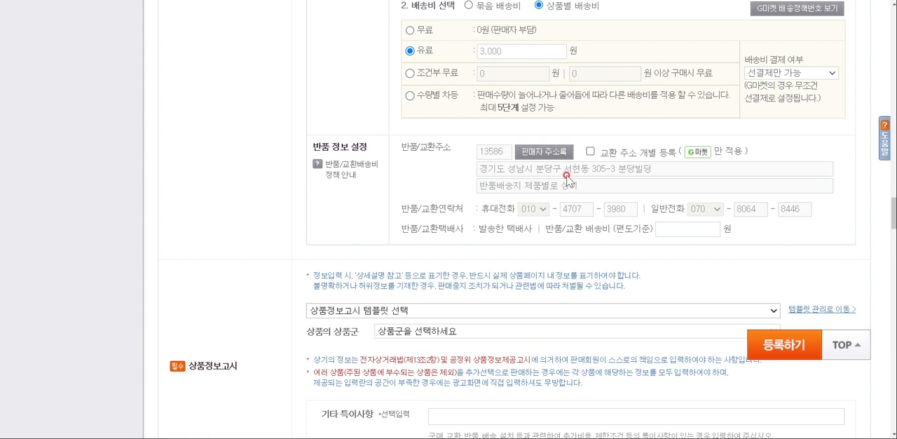
scroll(566, 179, down, 1)
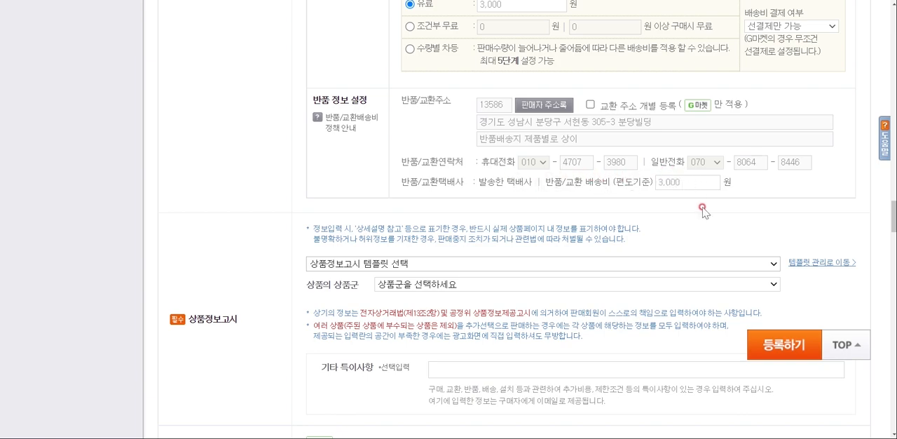
Choose 기타 as the 상품의 상품군 in the 상품정보고시 section
scroll(697, 229, down, 3)
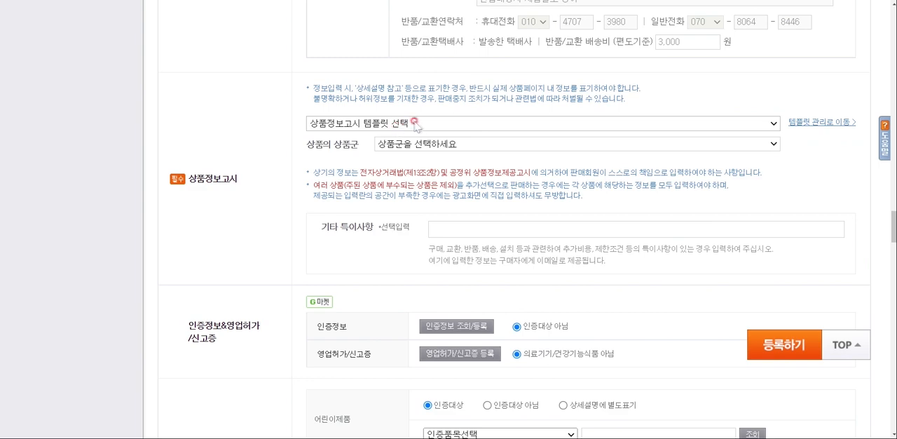
click(417, 124)
click(422, 136)
click(434, 143)
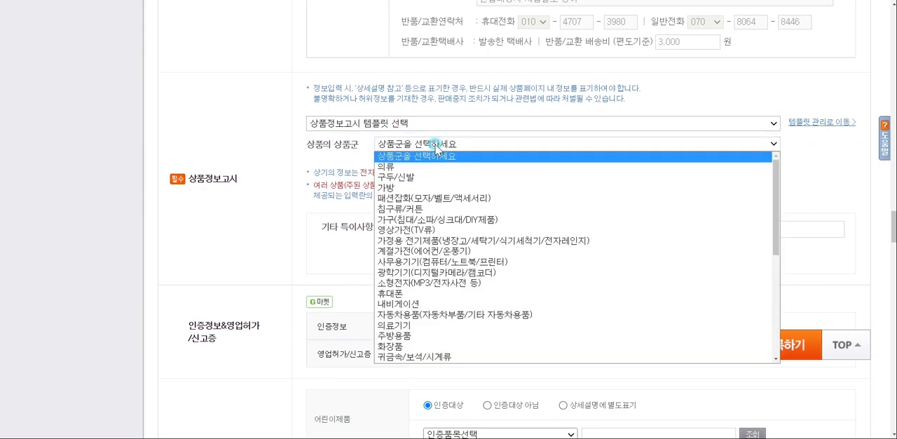
scroll(459, 275, down, 3)
scroll(459, 276, down, 1)
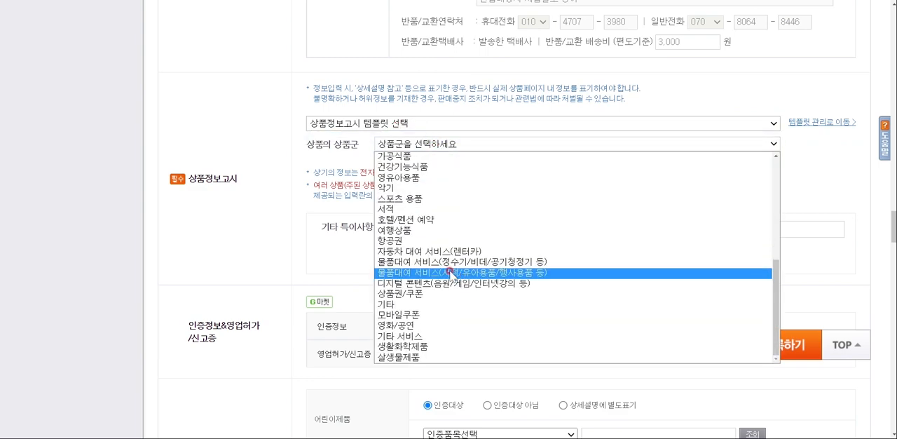
click(423, 304)
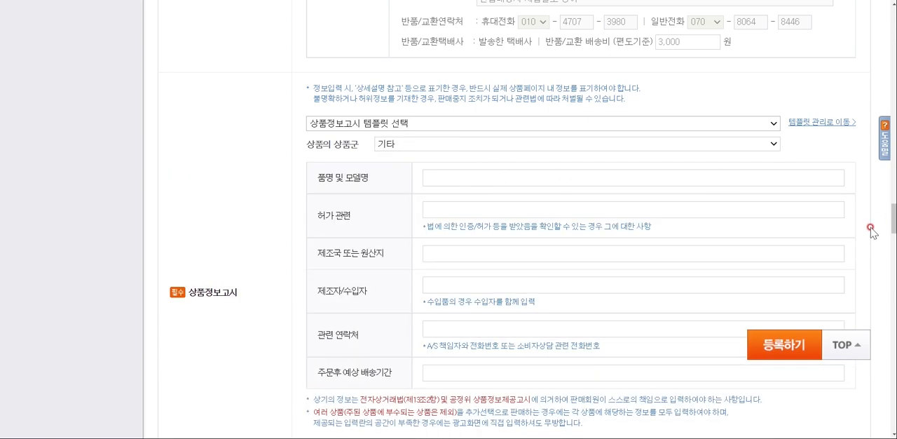
Copy the product name "인덱스풀장 유아 아기 어린이물놀이장 미니풀장" from the other window into the 품명 및 모델명 field
key(alt+Tab)
click(300, 118)
key(ctrl+c)
key(alt+Tab)
click(456, 178)
key(ctrl+v)
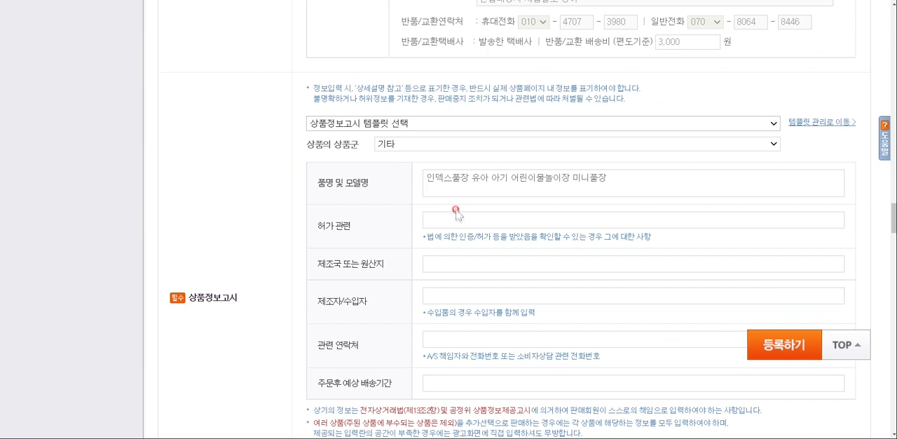
Enter 중국 as the 제조국 또는 원산지 and 인텍스 as the 제조자/수입자
scroll(456, 211, down, 1)
click(456, 207)
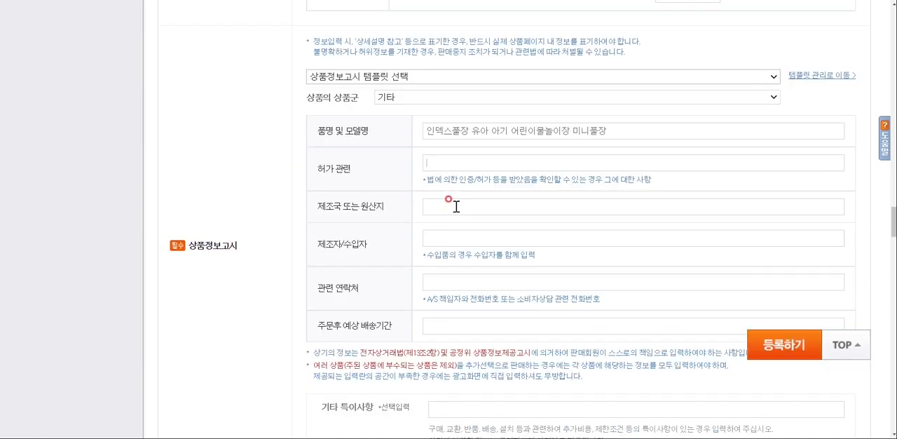
scroll(455, 207, down, 1)
click(454, 191)
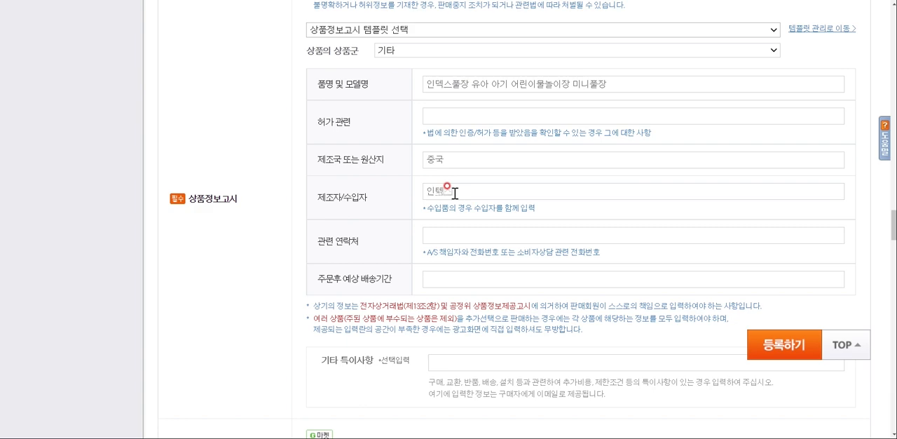
Enter "주문 후 영업일 기준 2~3일 소요" as the 주문후 예상 배송기간, leaving 관련 연락처 blank
click(441, 238)
scroll(440, 232, down, 2)
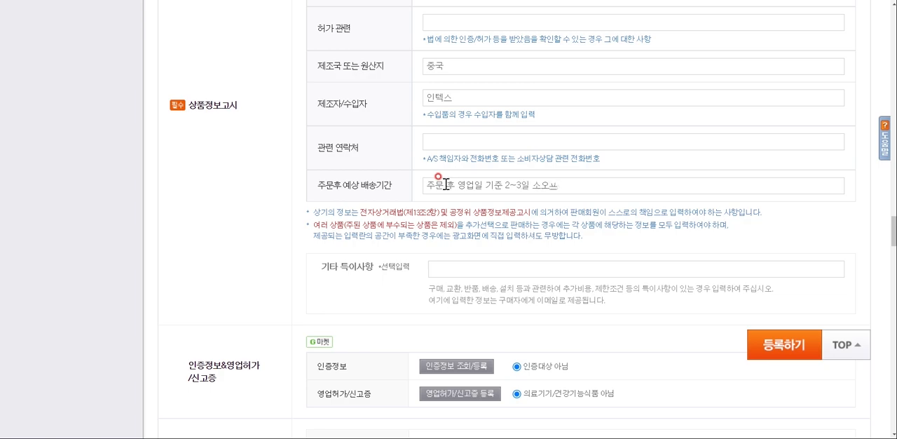
scroll(445, 185, down, 3)
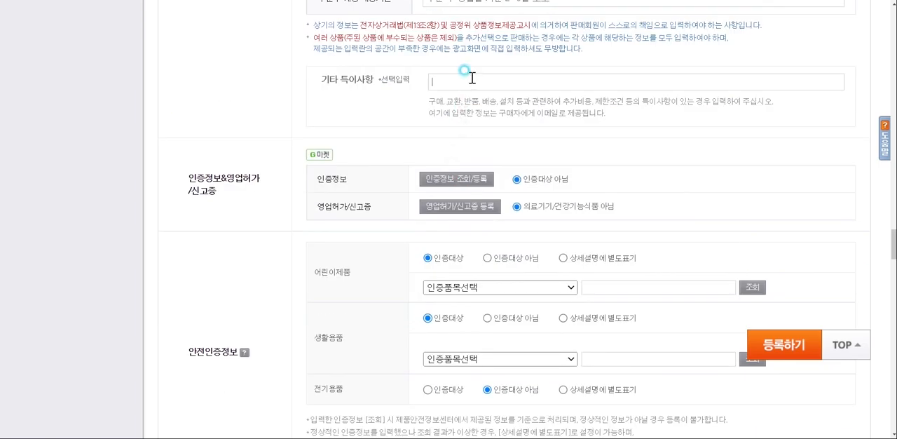
Set the 안전인증정보 to 공급자적합성확인 for 어린이제품 and 인증대상 아님 for 생활용품 and 전기용품
scroll(472, 79, down, 1)
click(498, 194)
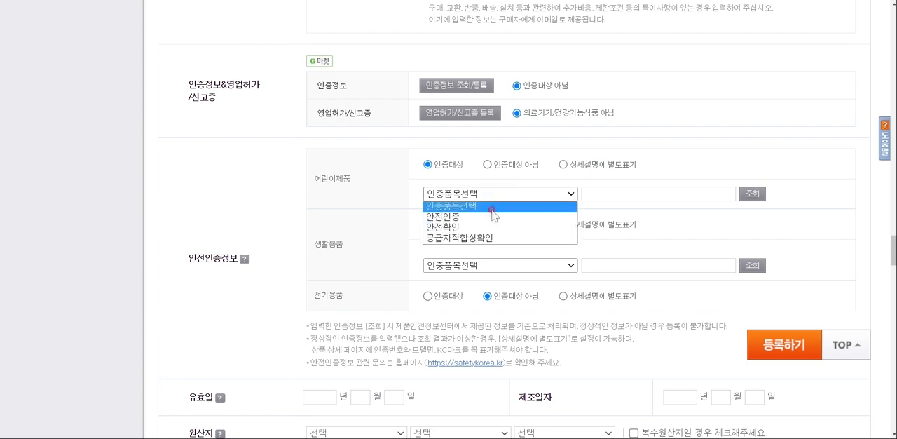
click(488, 238)
scroll(488, 239, down, 1)
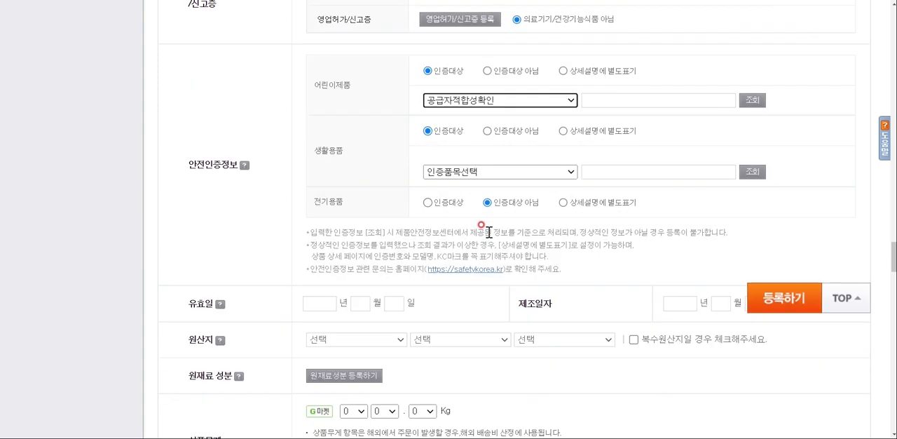
click(487, 131)
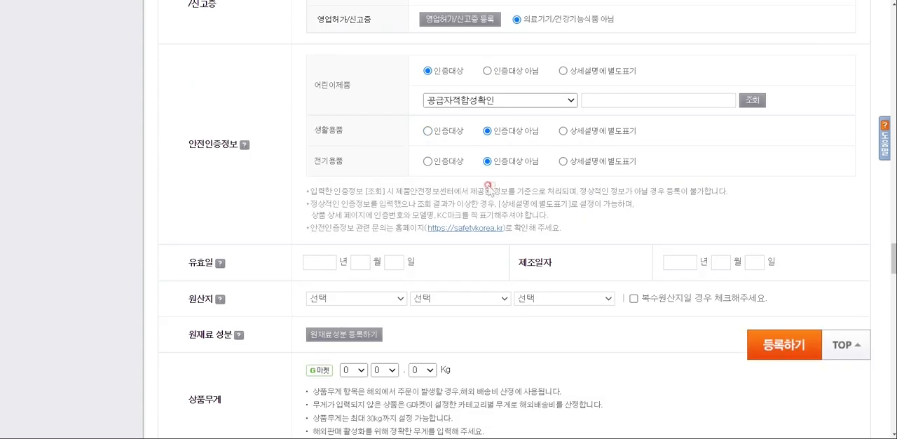
click(488, 163)
Set the product's 원산지 to 기타
scroll(496, 167, down, 2)
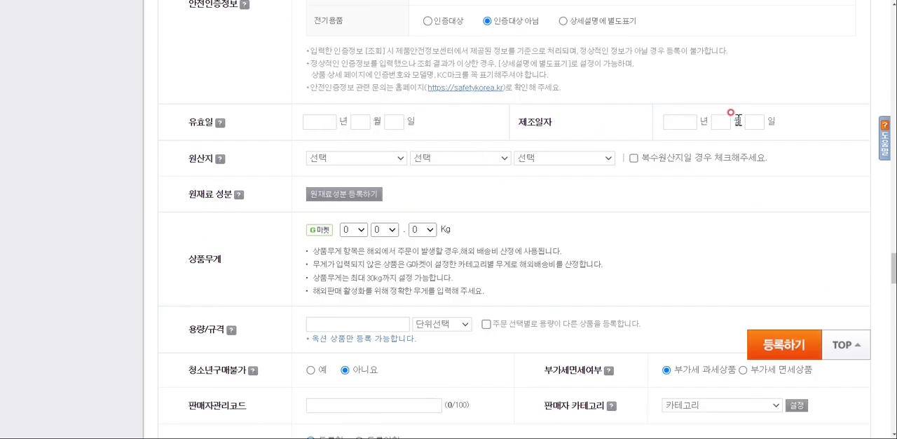
scroll(270, 188, down, 1)
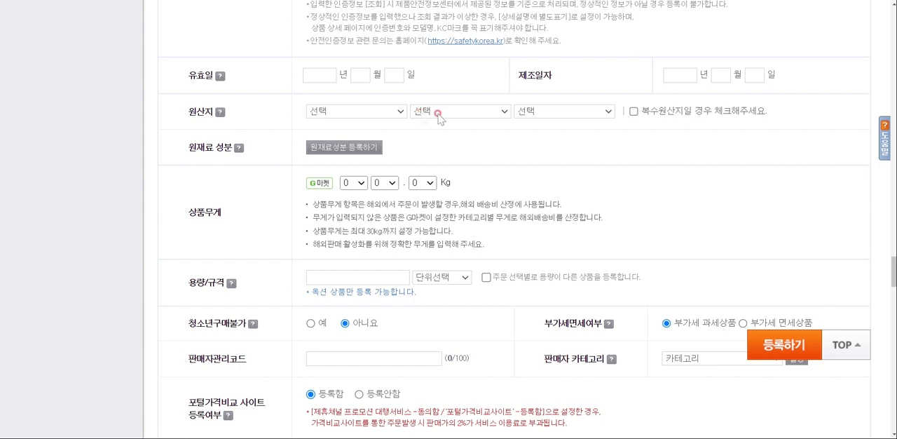
click(382, 112)
click(335, 155)
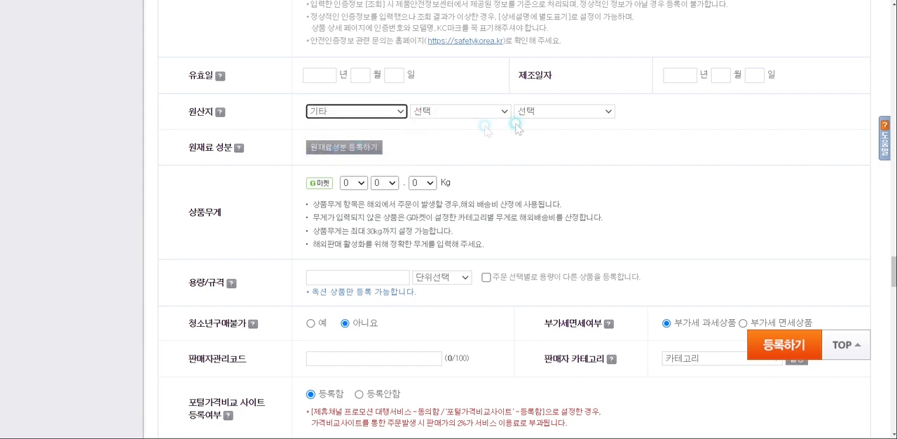
Review the 상품무게, 용량/규격 and tax settings, then the 판매자관리코드 and 판매자 카테고리 fields, without entering anything
scroll(486, 124, down, 1)
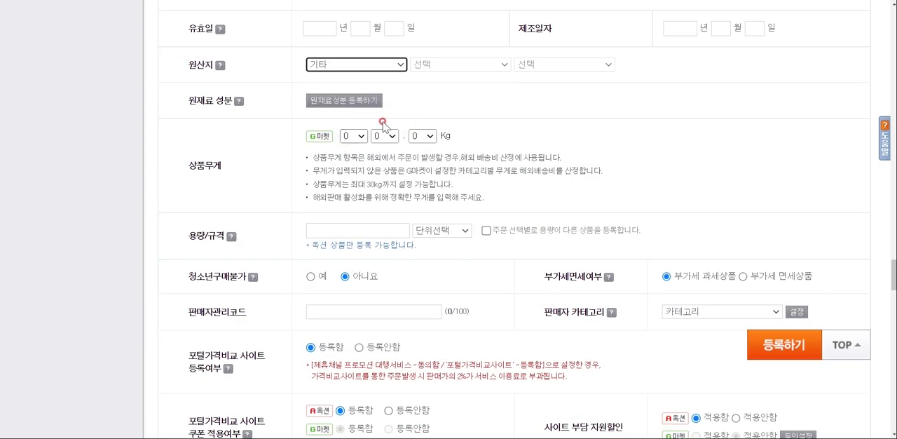
scroll(356, 150, down, 1)
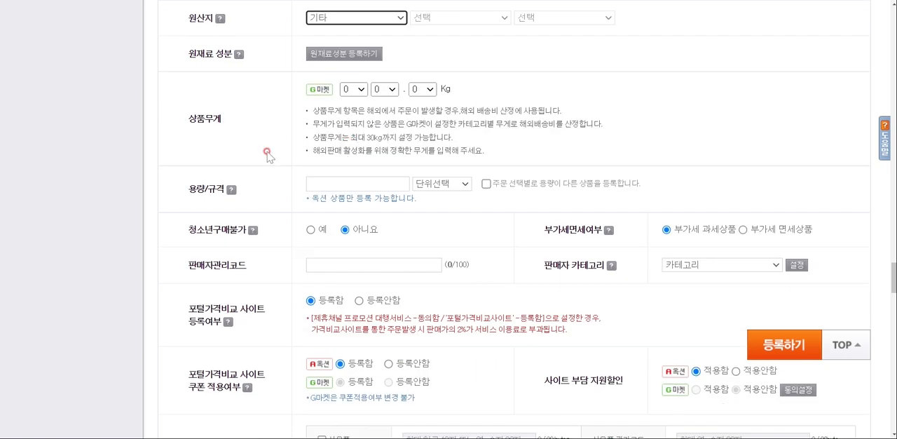
scroll(546, 134, down, 3)
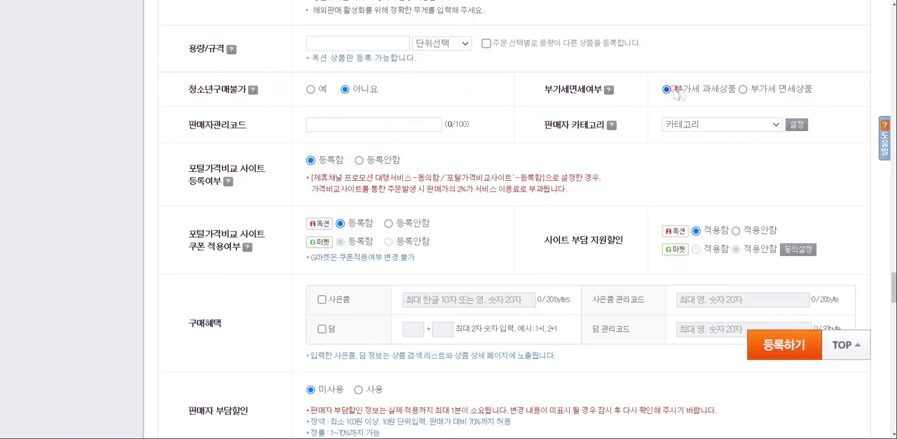
click(335, 124)
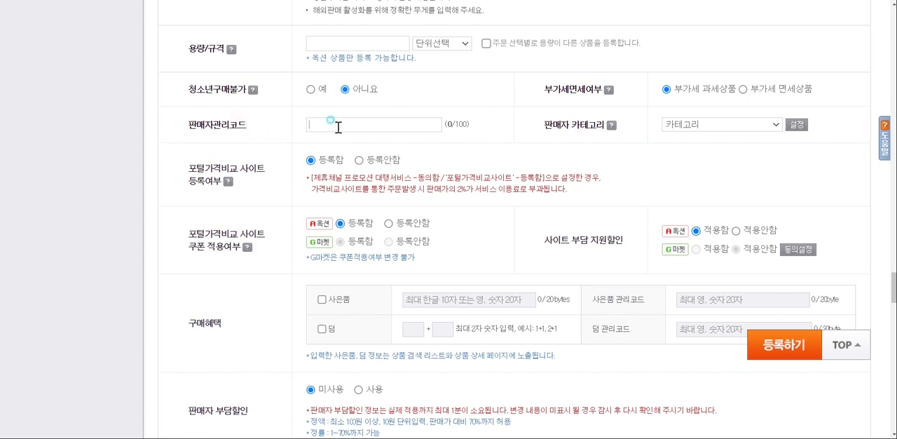
click(710, 126)
click(549, 117)
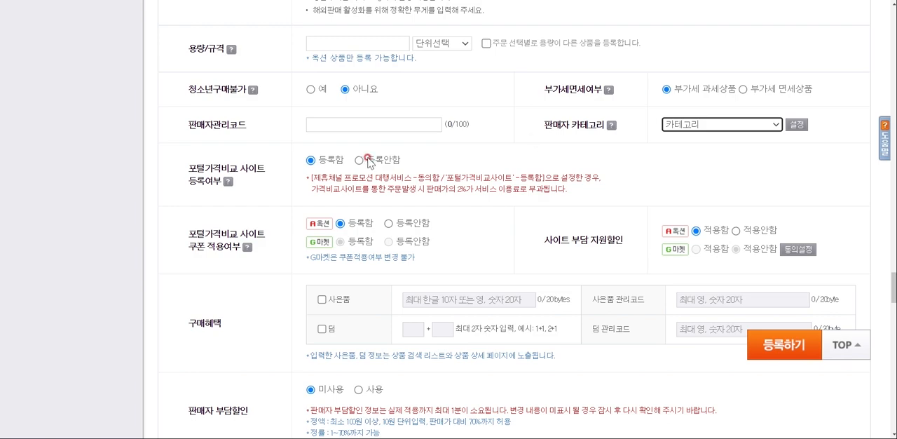
Keep 포털가격비교 사이트 등록여부 at 등록함, and set Auction's 쿠폰 적용여부 to 등록안함 and 사이트 부담 지원할인 to 적용안함
click(188, 164)
click(330, 163)
scroll(332, 166, down, 1)
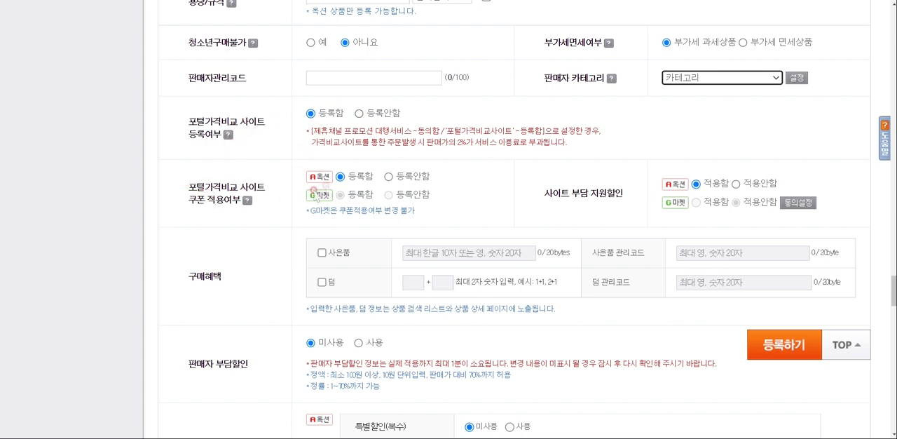
click(388, 177)
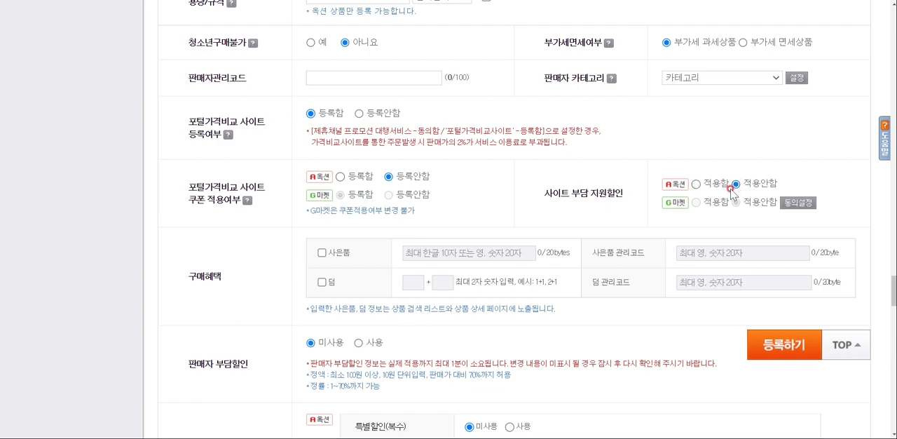
Review the 구매혜택, 판매자 부담할인, 고객혜택 서비스 and 리스팅 부가서비스 options without changing any of them
scroll(546, 184, down, 2)
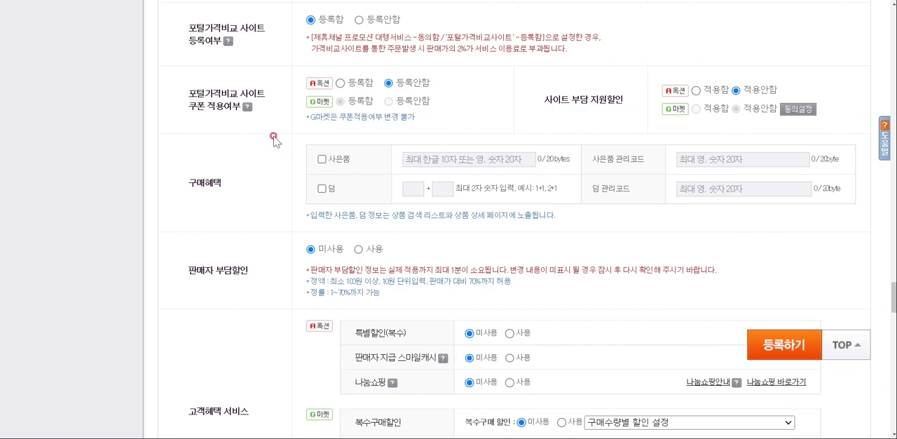
scroll(543, 142, down, 1)
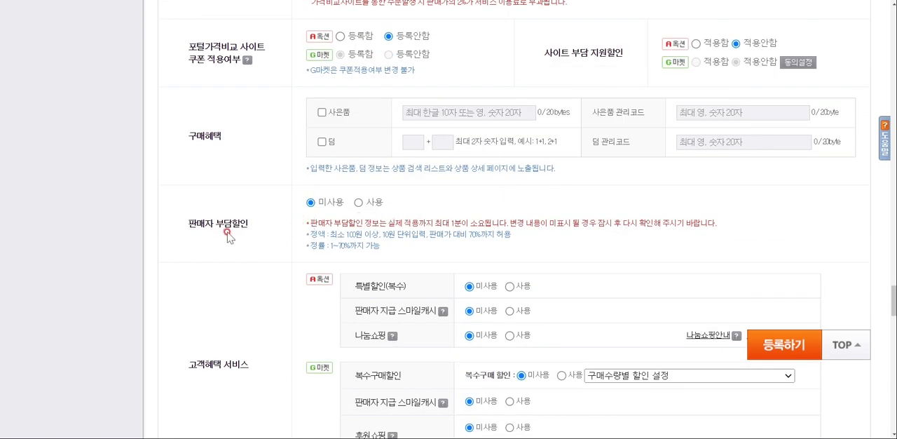
scroll(314, 211, down, 2)
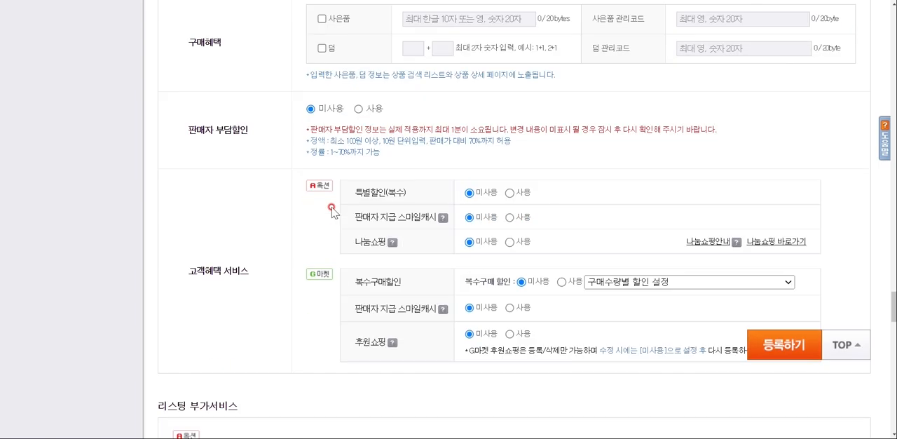
scroll(181, 211, down, 2)
scroll(538, 113, down, 3)
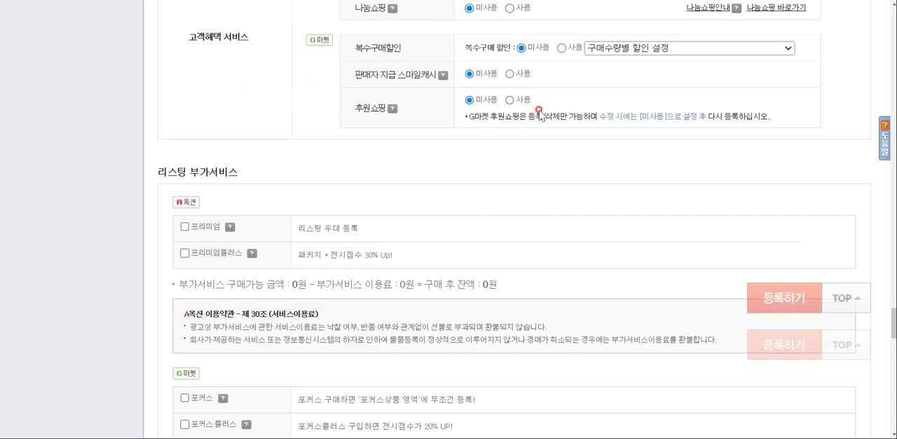
scroll(538, 113, down, 12)
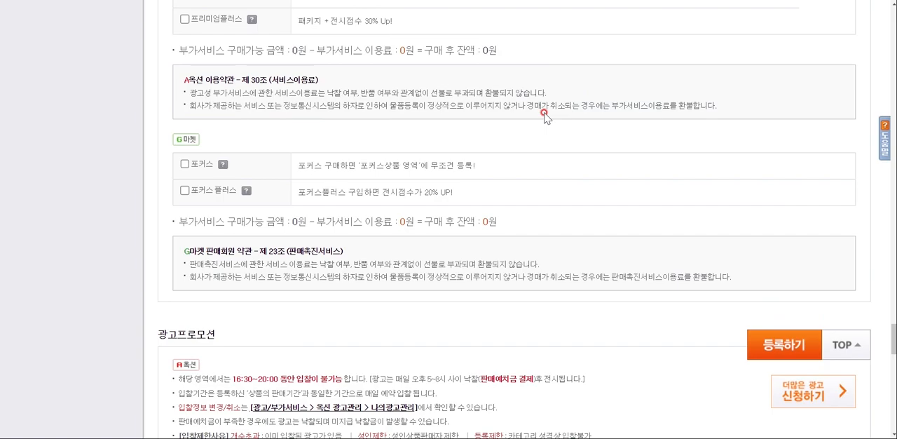
Examine the 광고프로모션 bidding options for Auction and the category advertising options for Gmarket without selecting any advertisement
scroll(544, 112, down, 5)
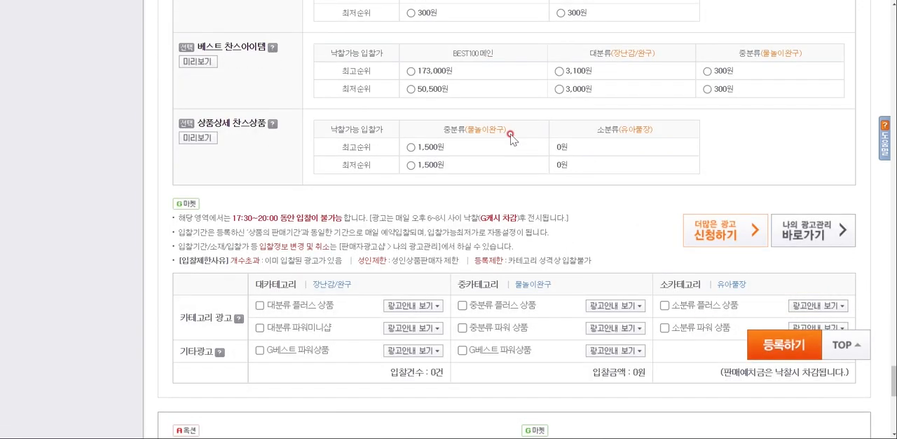
scroll(519, 144, down, 2)
scroll(523, 145, up, 6)
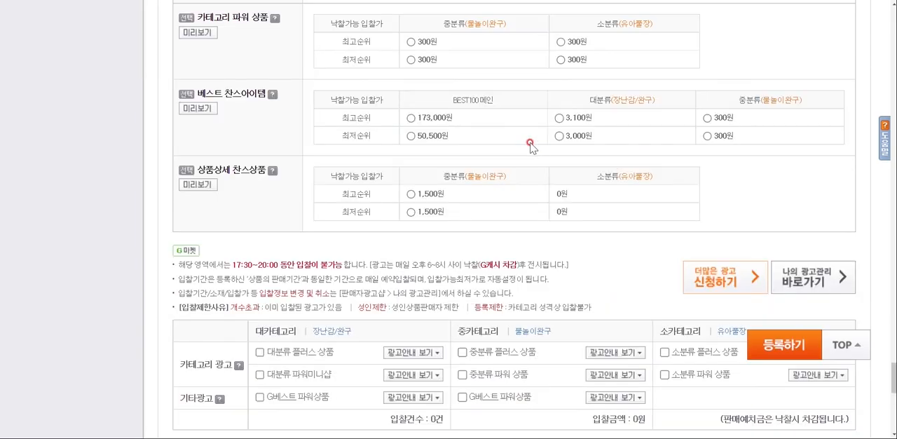
scroll(529, 243, down, 2)
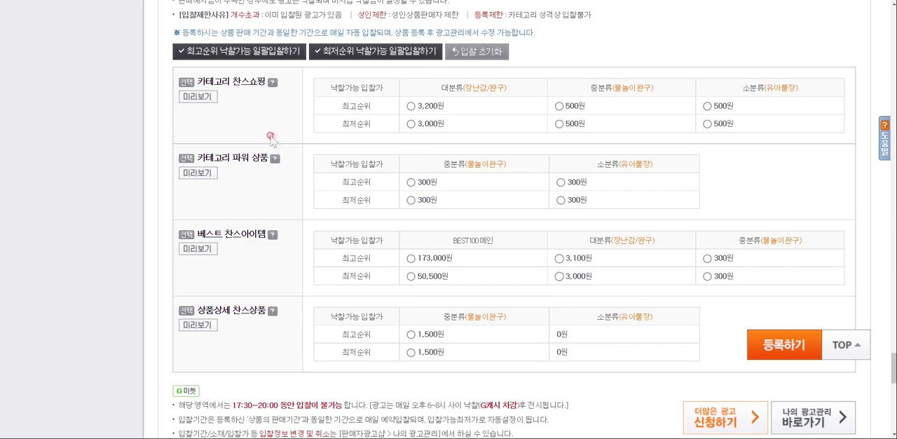
scroll(426, 193, up, 6)
scroll(425, 193, up, 4)
scroll(449, 185, down, 10)
scroll(381, 270, down, 6)
scroll(448, 280, up, 6)
scroll(459, 284, down, 5)
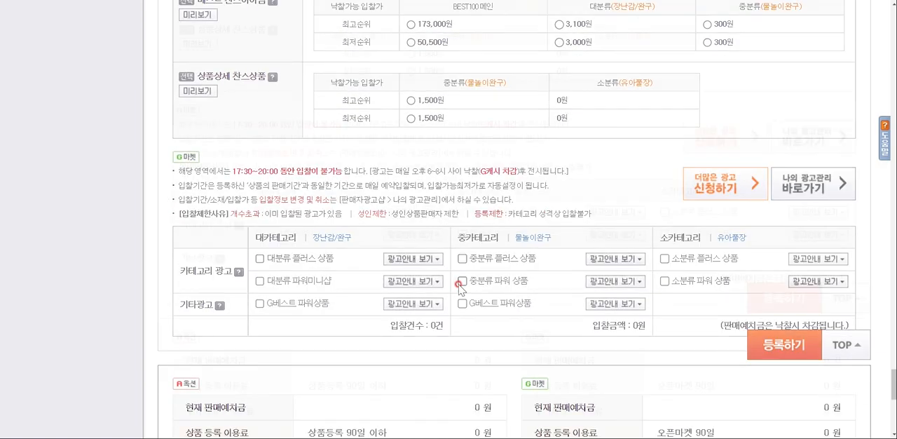
scroll(483, 287, up, 6)
scroll(568, 292, down, 7)
scroll(570, 292, down, 2)
scroll(568, 289, up, 1)
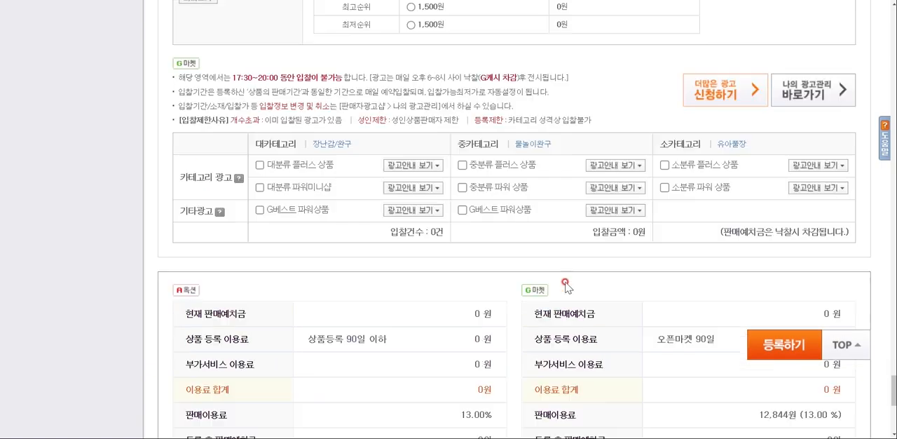
Check the Auction and Gmarket fee summaries, including 상품 등록 이용료, 판매이용료 and 판매예치금, at the end of the form
scroll(567, 282, down, 4)
scroll(565, 280, down, 2)
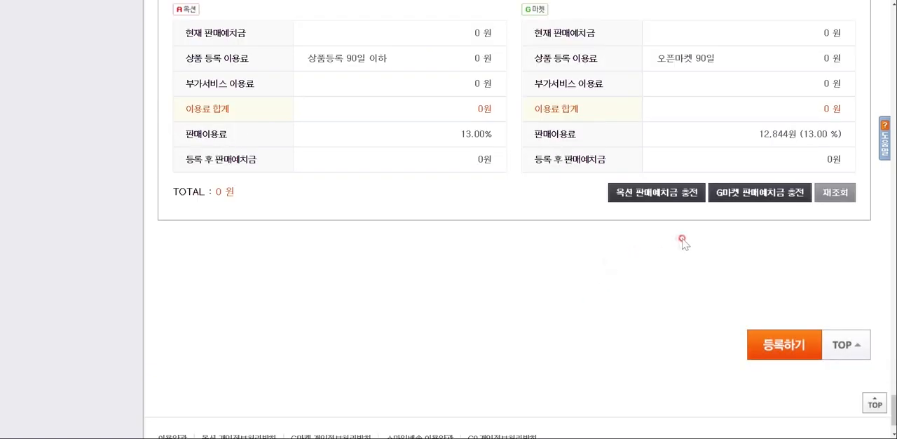
scroll(701, 309, up, 3)
scroll(673, 293, up, 1)
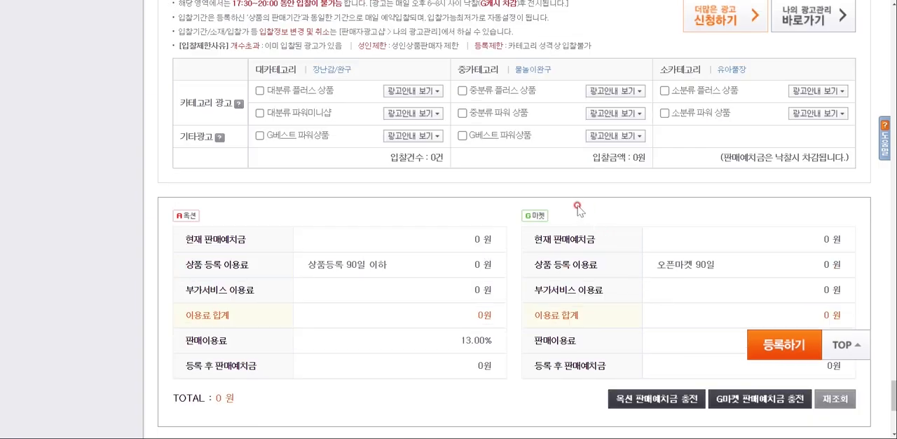